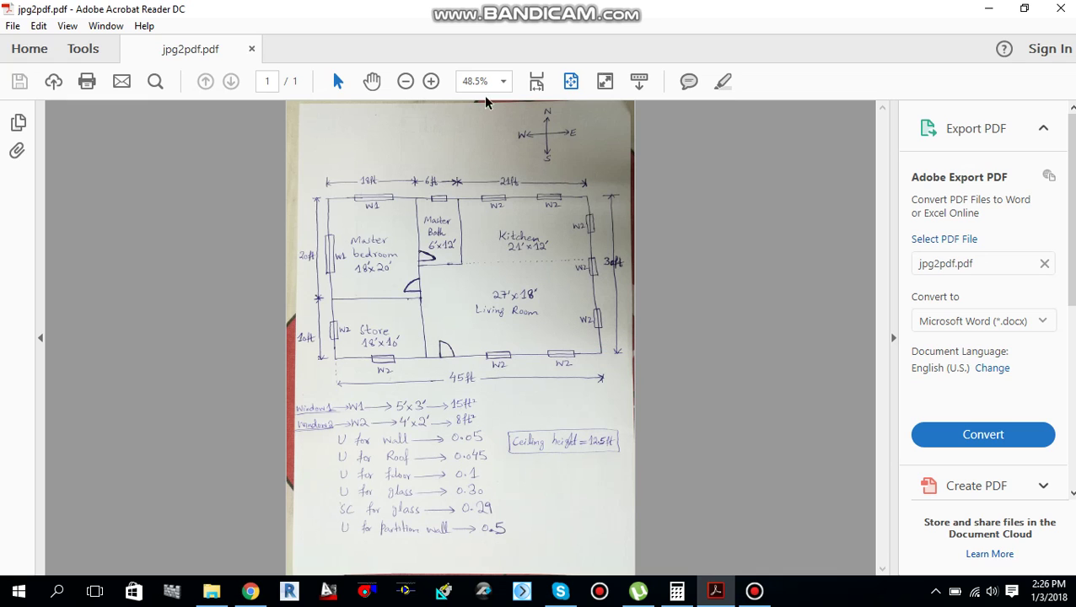
# - Zoom the floor plan PDF to 75% and examine the room layout, orientation and overall dimensions
pyautogui.click(504, 81)
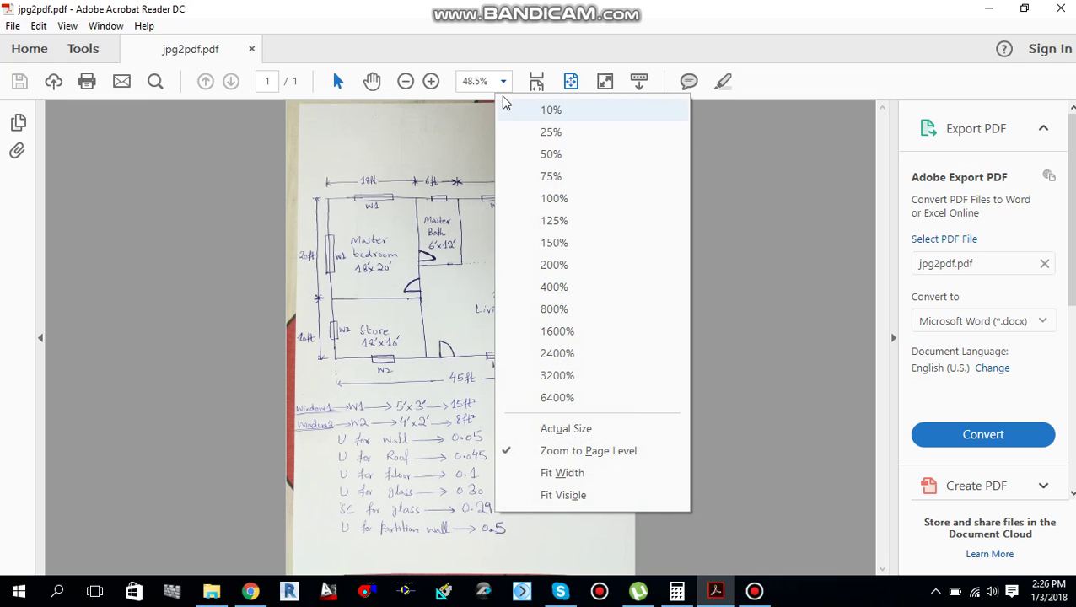
pyautogui.click(550, 176)
pyautogui.scroll(-1, 388, 383)
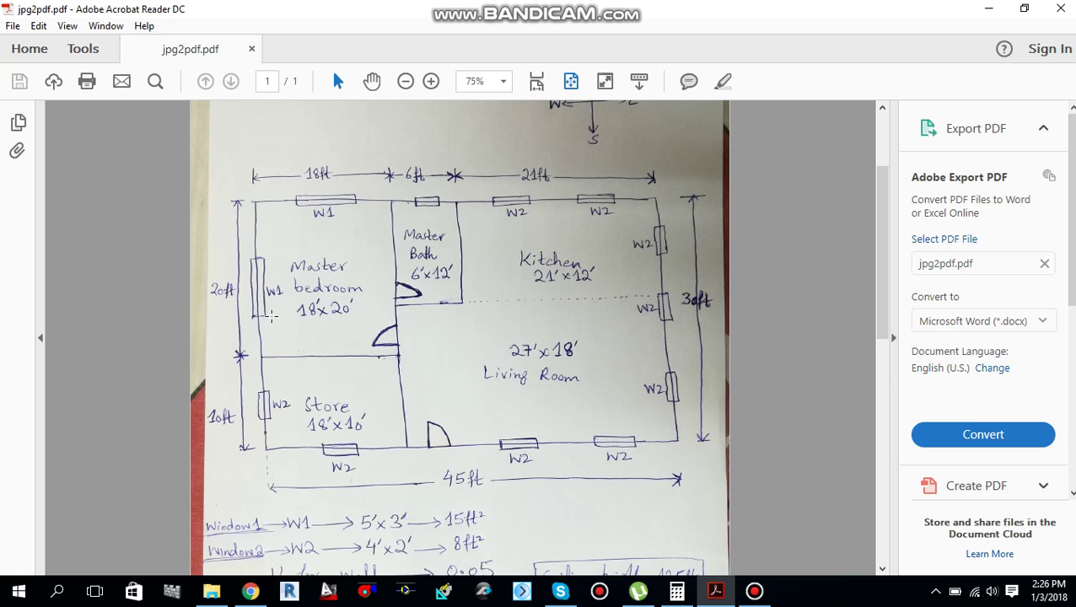
pyautogui.scroll(1, 364, 338)
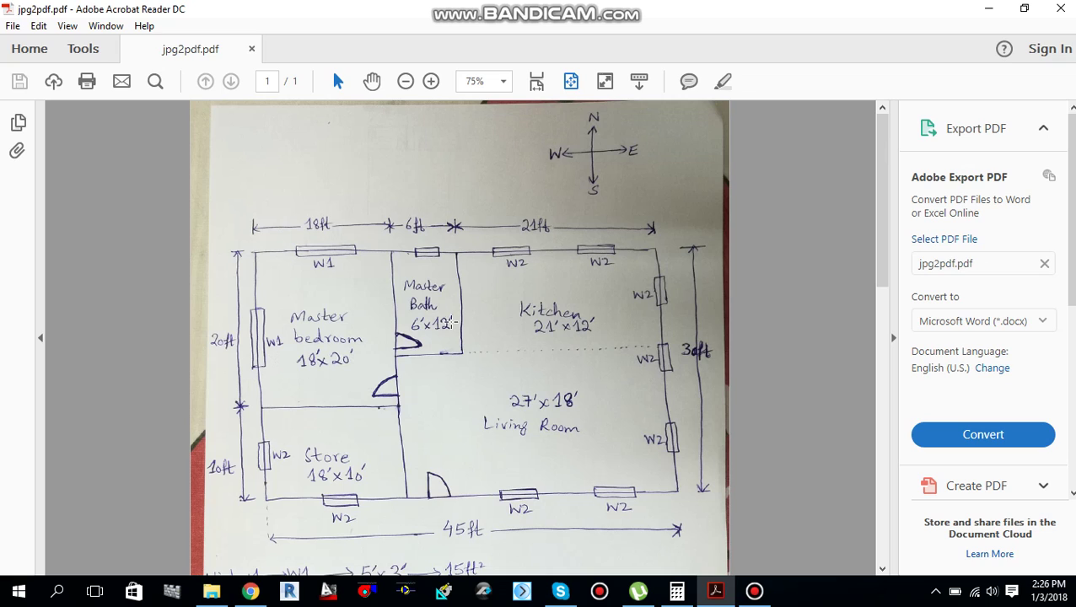
pyautogui.scroll(-1, 406, 364)
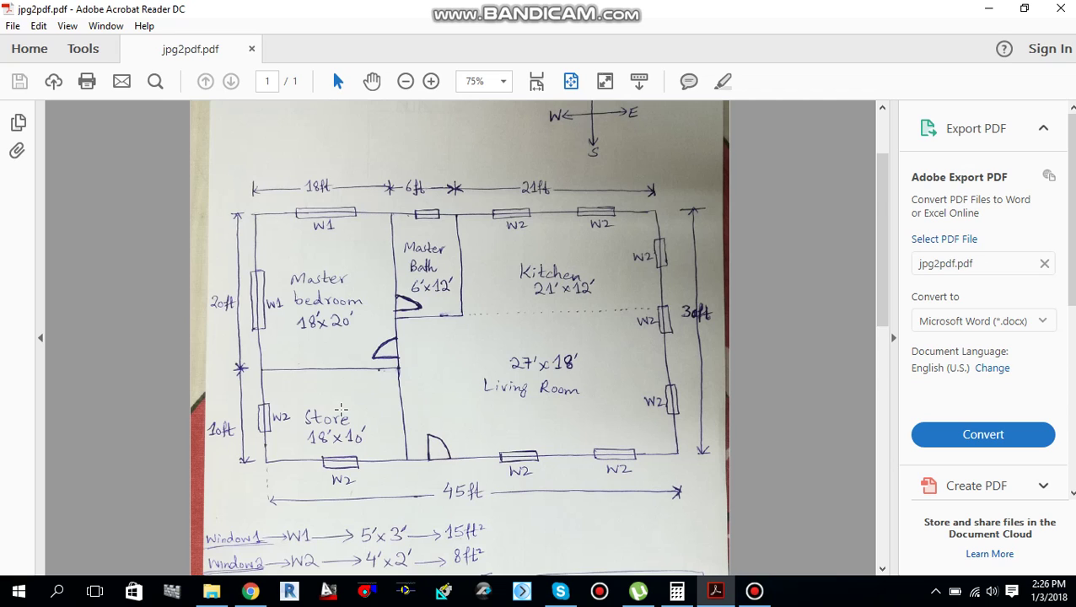
pyautogui.scroll(-1, 341, 409)
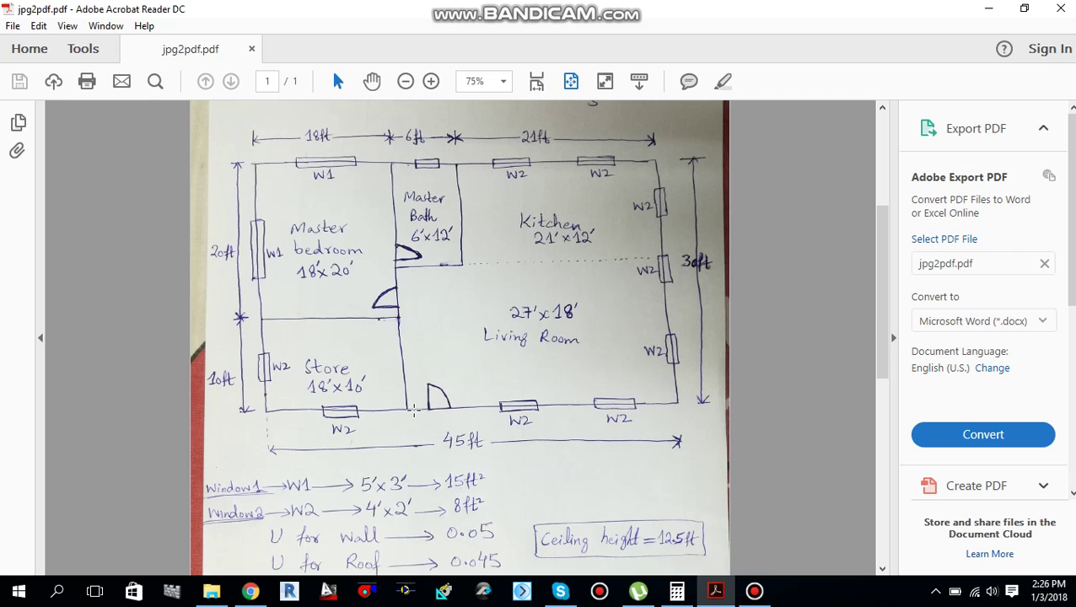
pyautogui.scroll(-3, 411, 413)
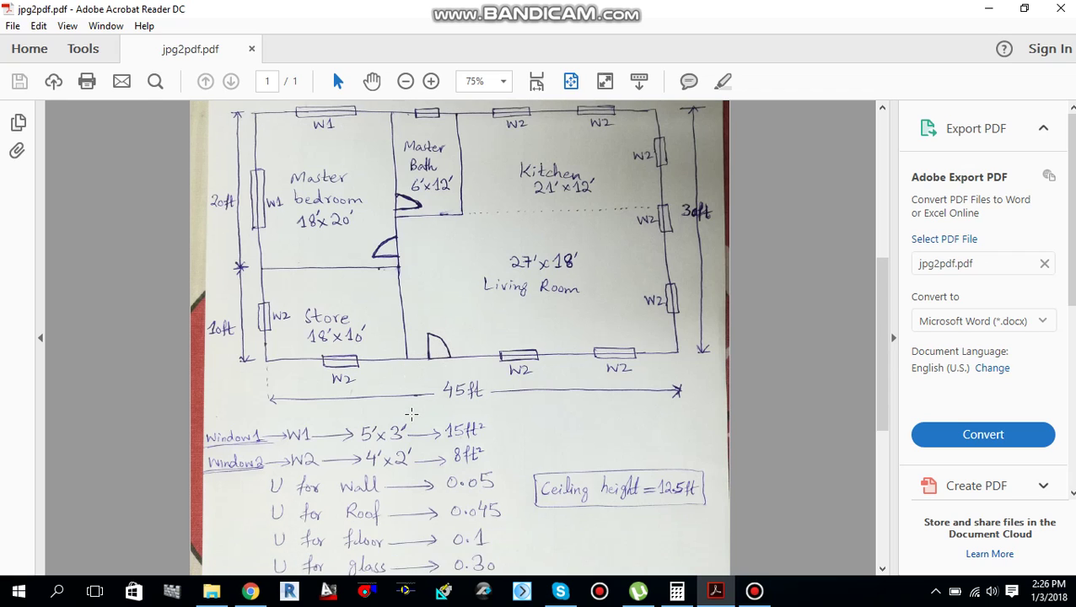
# - Examine the window sizes, U-values, shading coefficient and ceiling height listed below the plan, checking window locations against the rooms
pyautogui.scroll(-1, 411, 414)
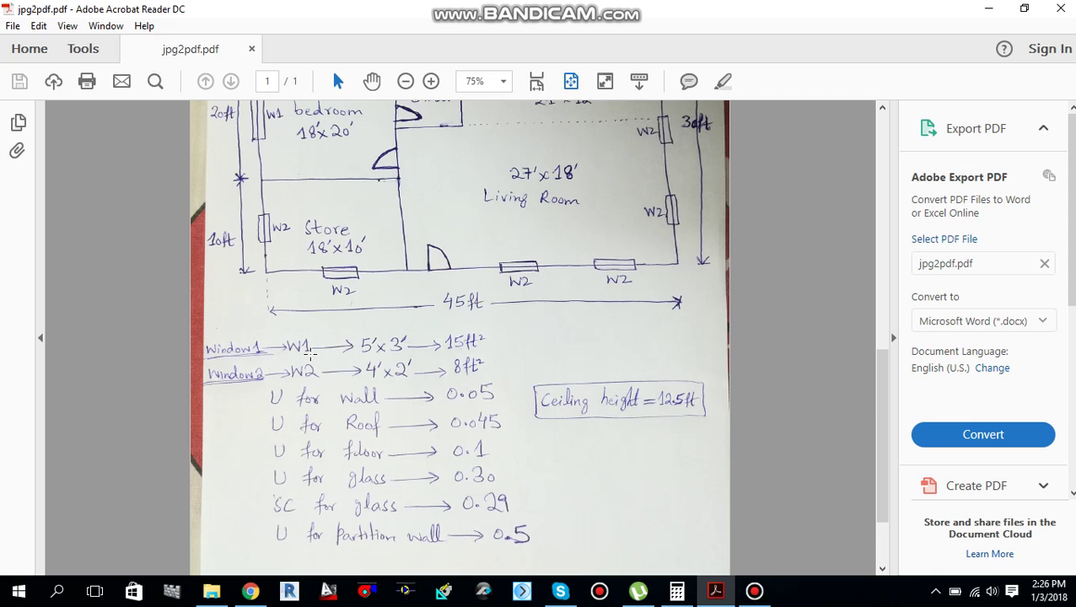
pyautogui.scroll(4, 305, 345)
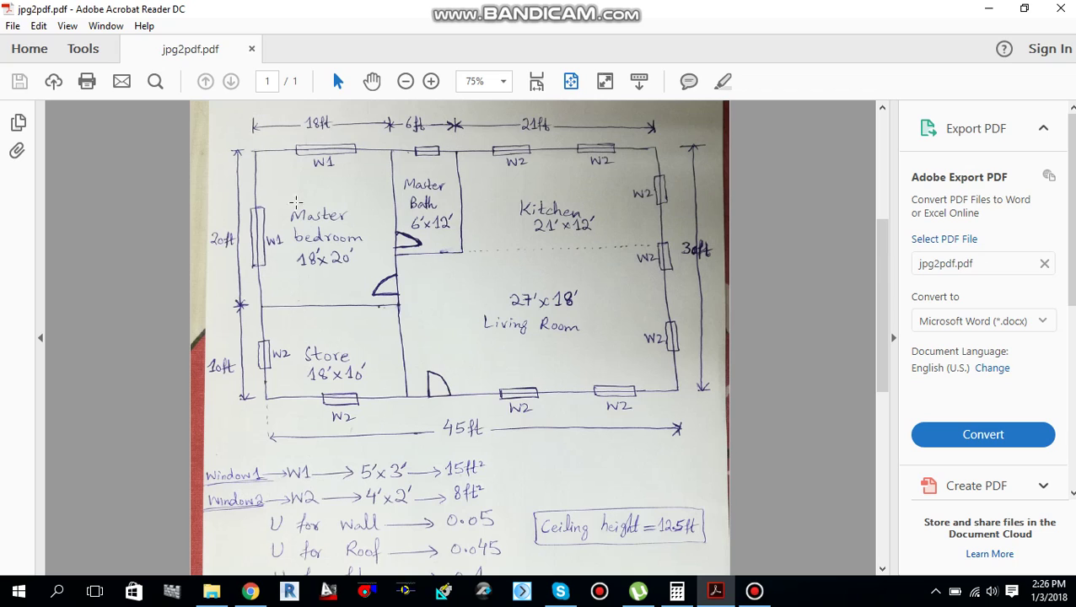
pyautogui.scroll(-2, 373, 336)
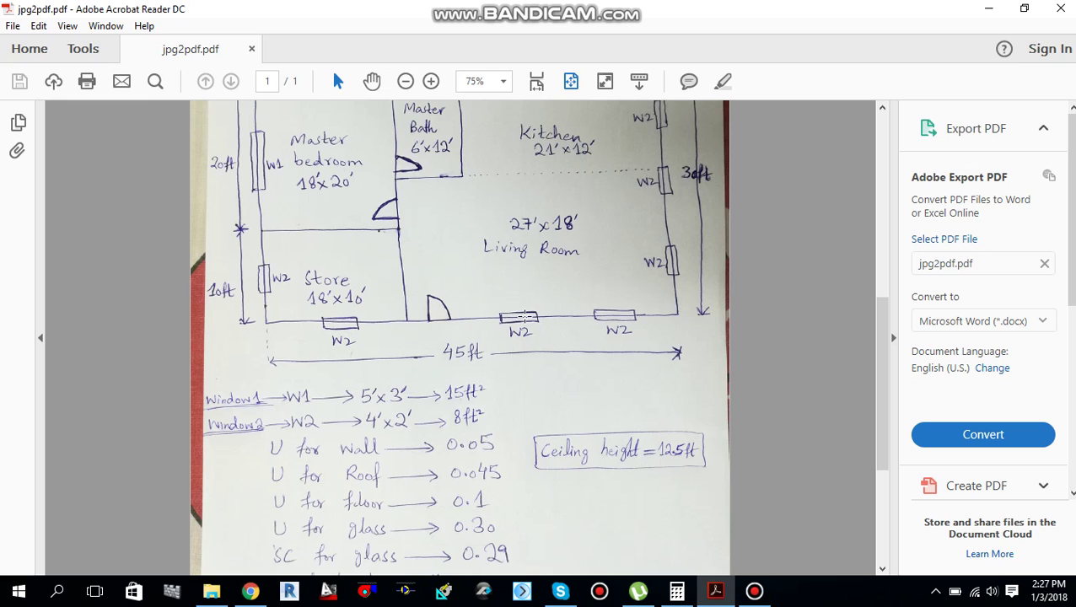
pyautogui.scroll(-1, 611, 314)
pyautogui.scroll(-3, 640, 224)
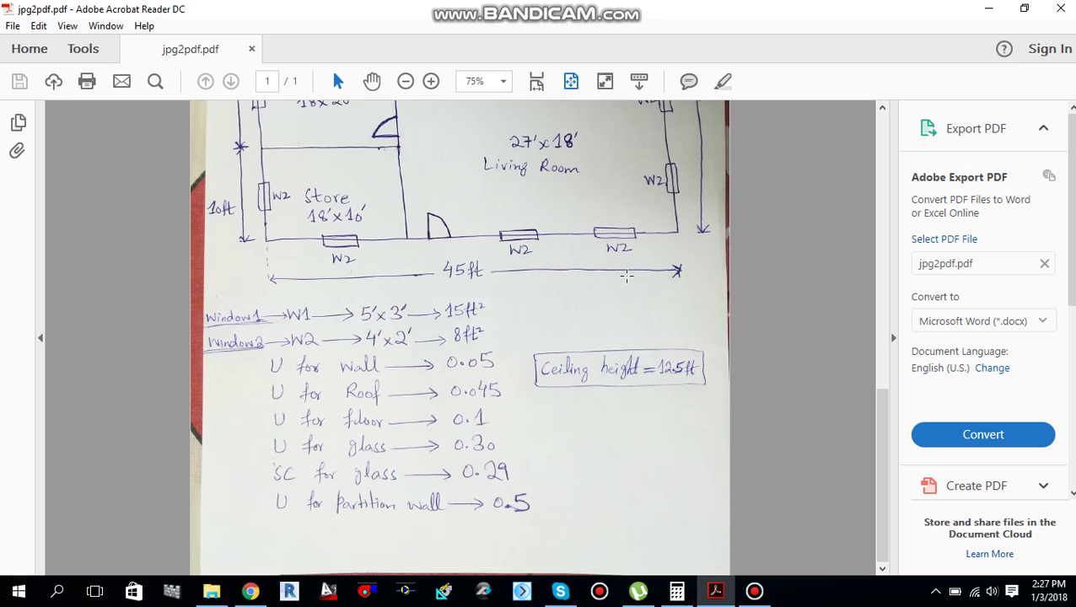
pyautogui.scroll(6, 645, 253)
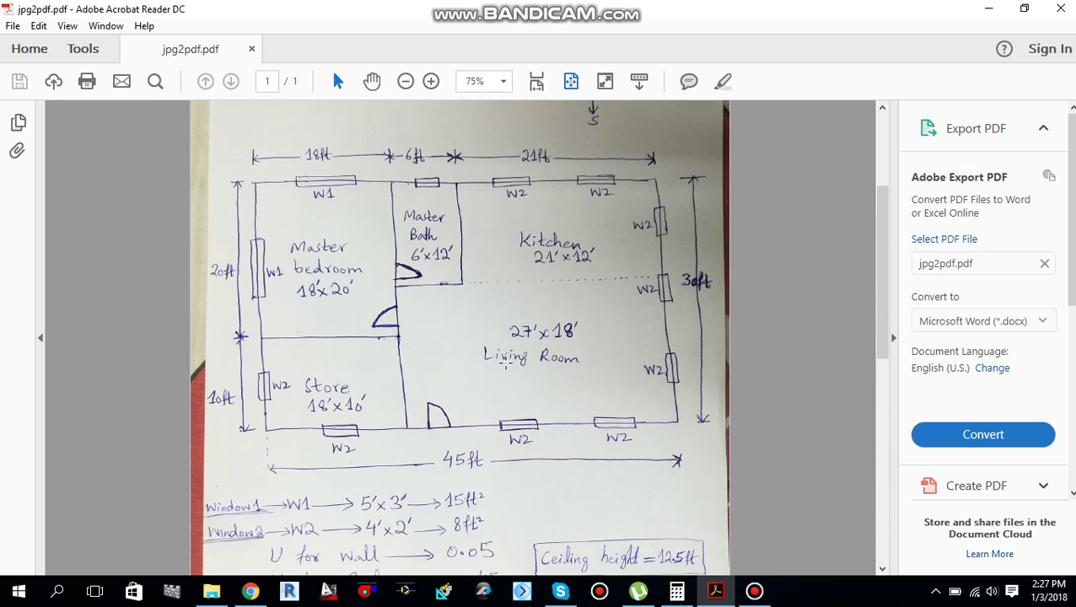
pyautogui.scroll(-1, 506, 364)
pyautogui.scroll(-5, 286, 337)
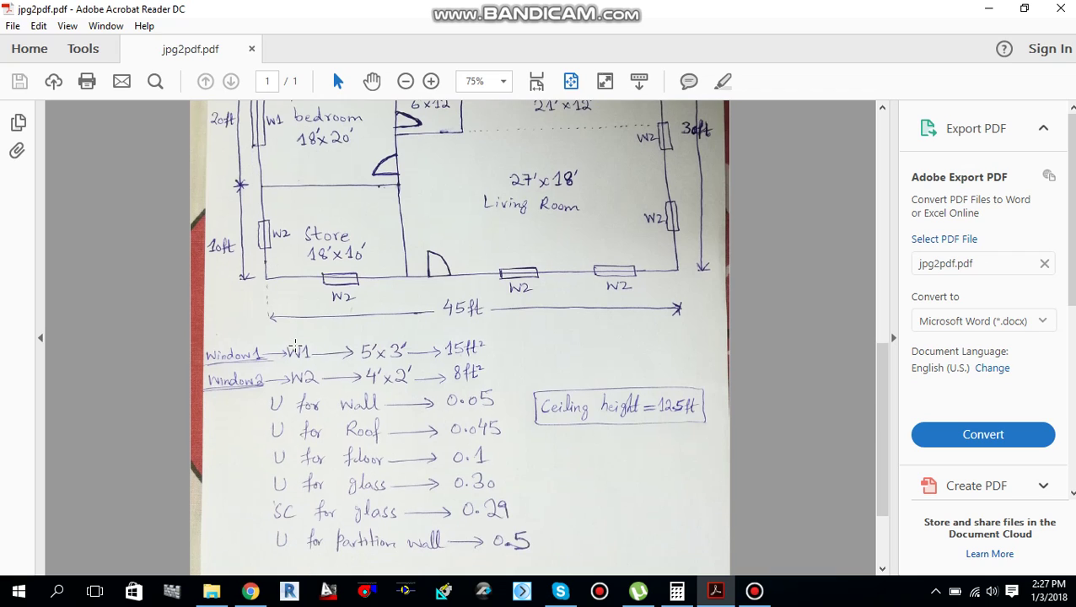
pyautogui.scroll(-1, 295, 348)
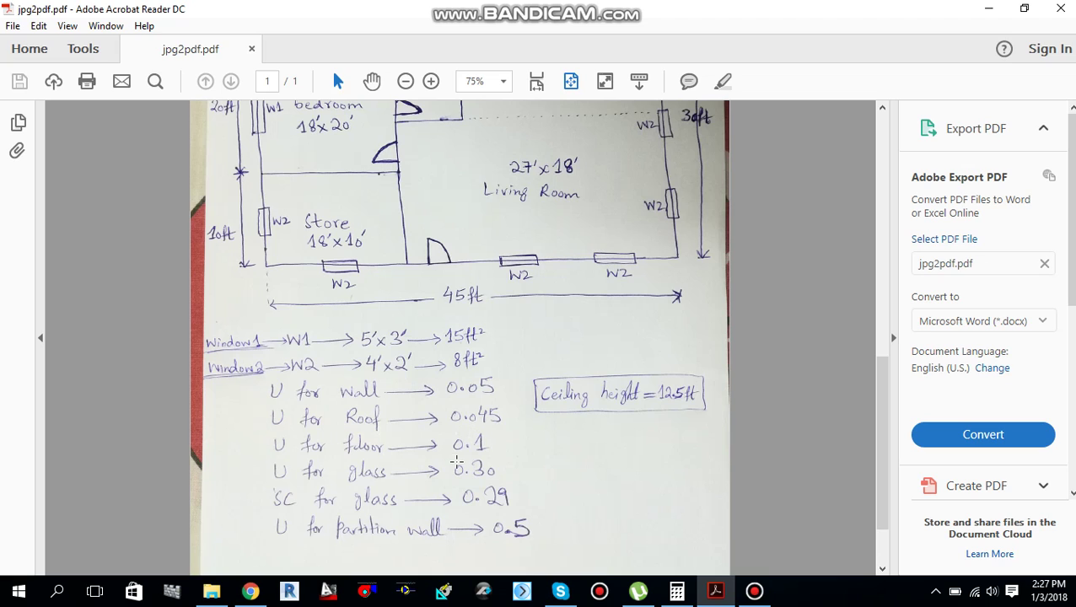
pyautogui.scroll(-1, 455, 462)
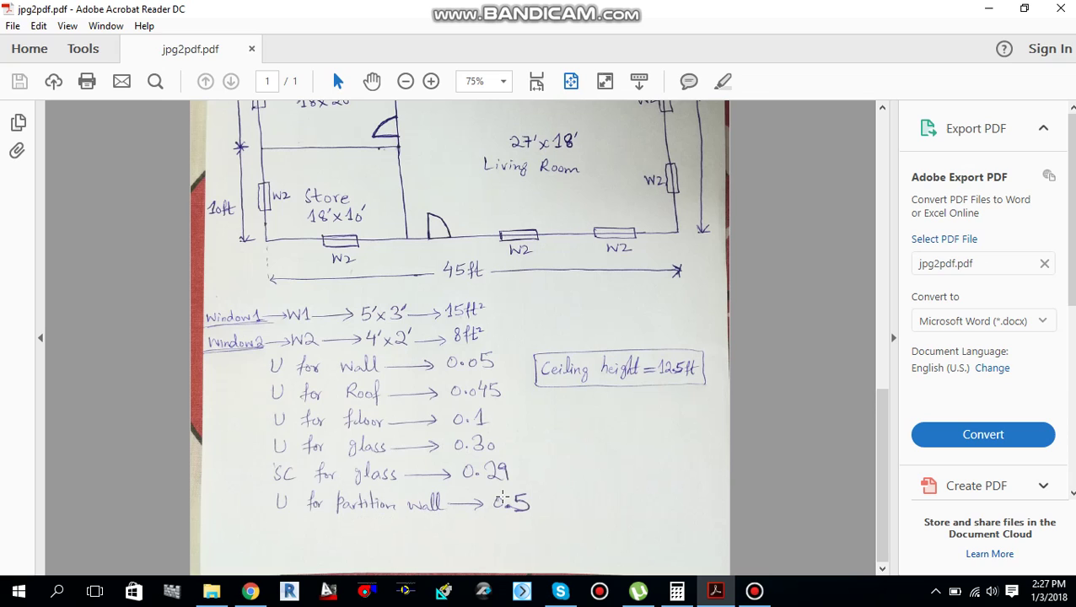
pyautogui.scroll(1, 572, 466)
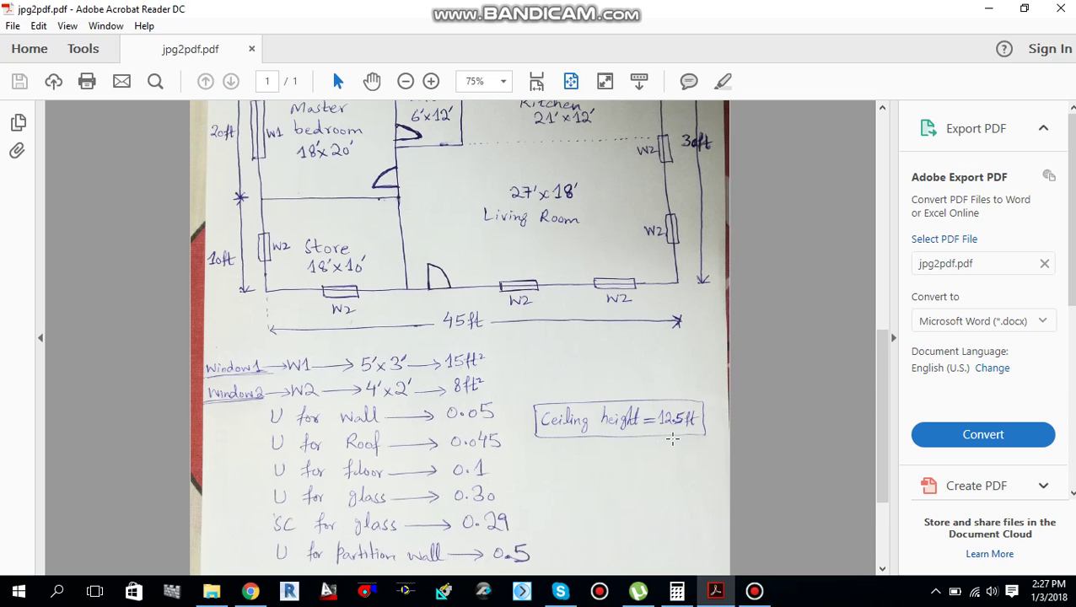
pyautogui.scroll(3, 674, 437)
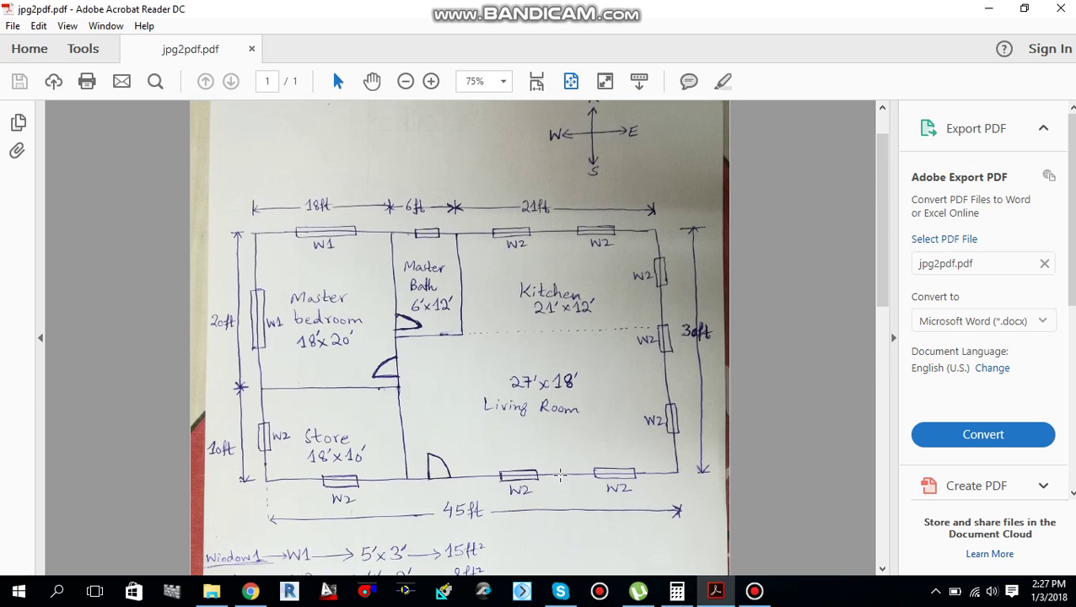
pyautogui.scroll(-1, 340, 487)
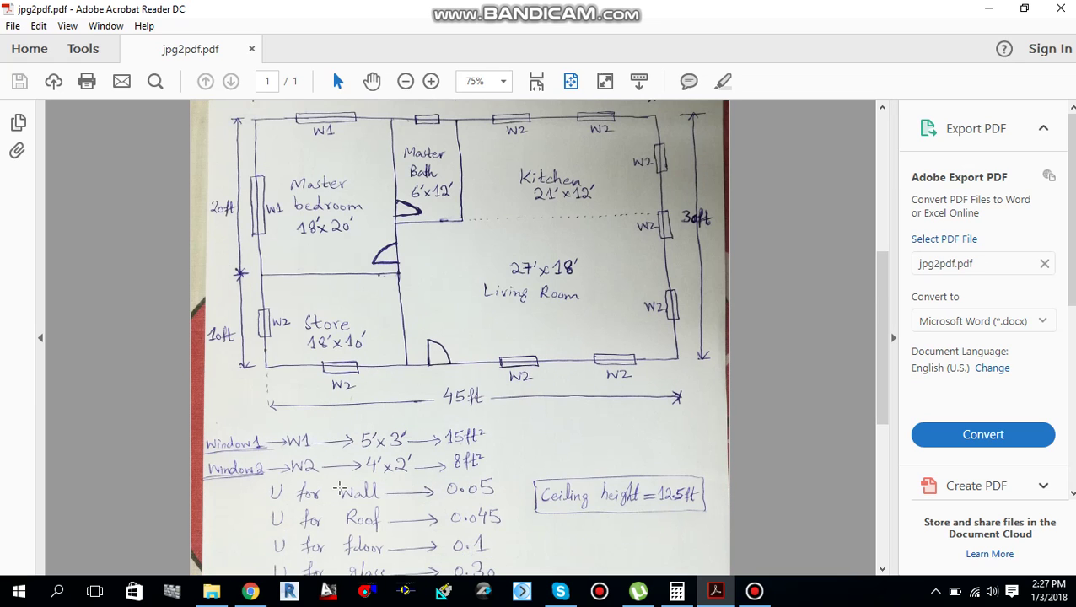
# - Switch to File Explorer and open the GOVT OF DUBAI(U-FACTOR) PDF from the HVAC design course Arabian Info tech folder
pyautogui.click(213, 592)
pyautogui.rightClick(319, 479)
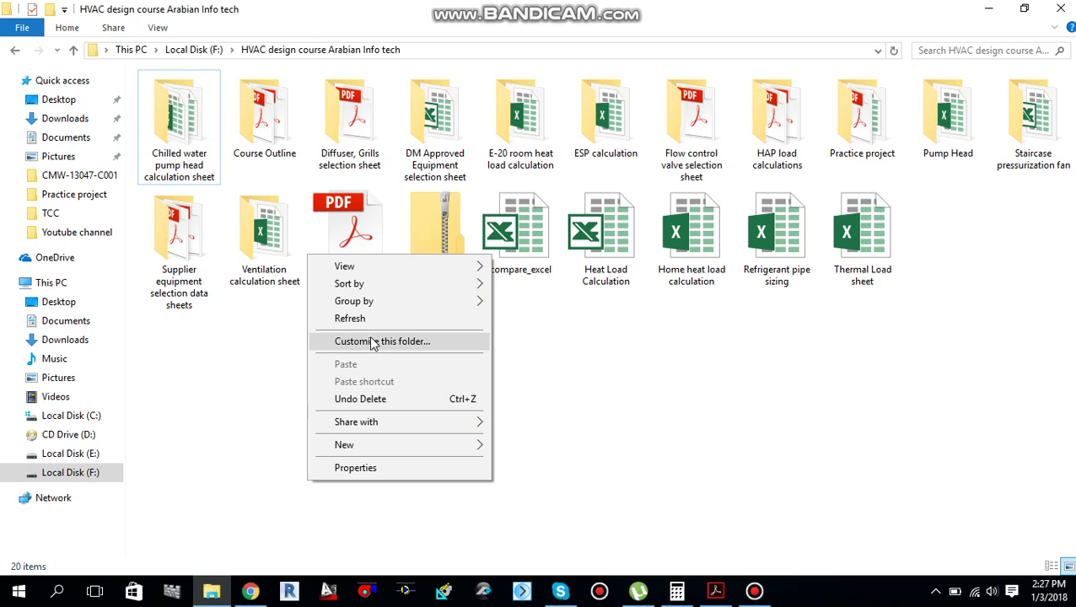
pyautogui.click(374, 322)
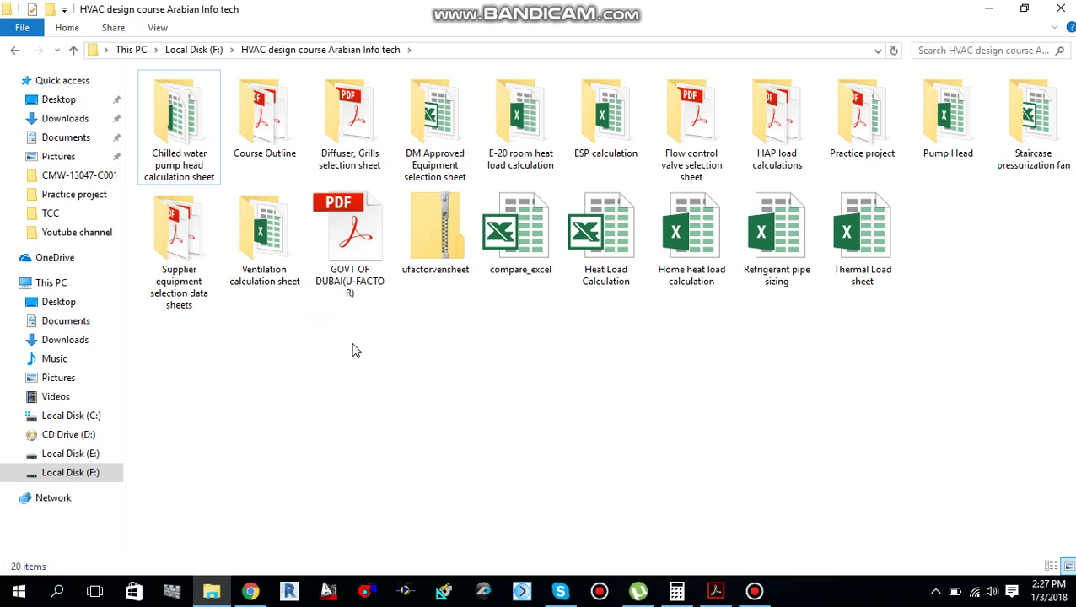
pyautogui.doubleClick(361, 266)
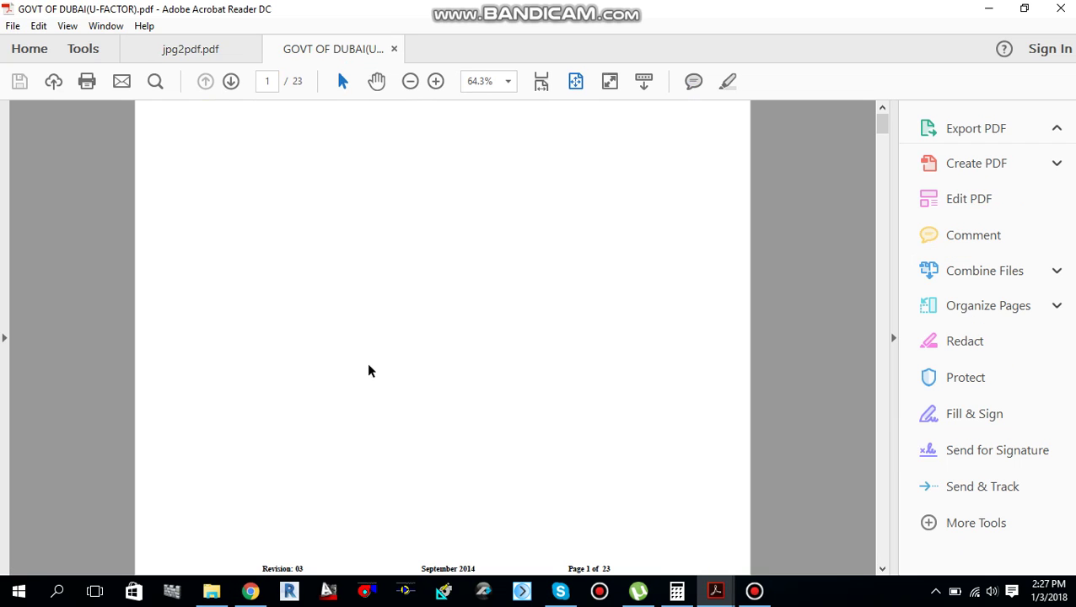
# - Find the Building Envelope table (Table-1) in the annexure of the regulations and show it at 75% zoom
pyautogui.scroll(-10, 844, 241)
pyautogui.scroll(-20, 810, 307)
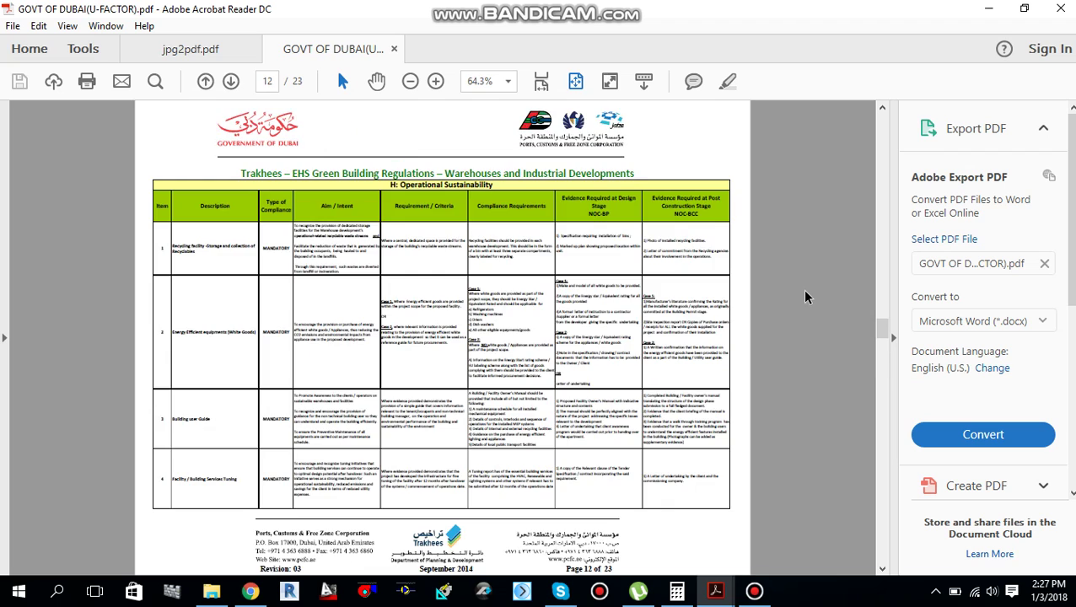
pyautogui.keyDown('ctrl'); pyautogui.scroll(-2, 805, 297); pyautogui.keyUp('ctrl')
pyautogui.click(508, 81)
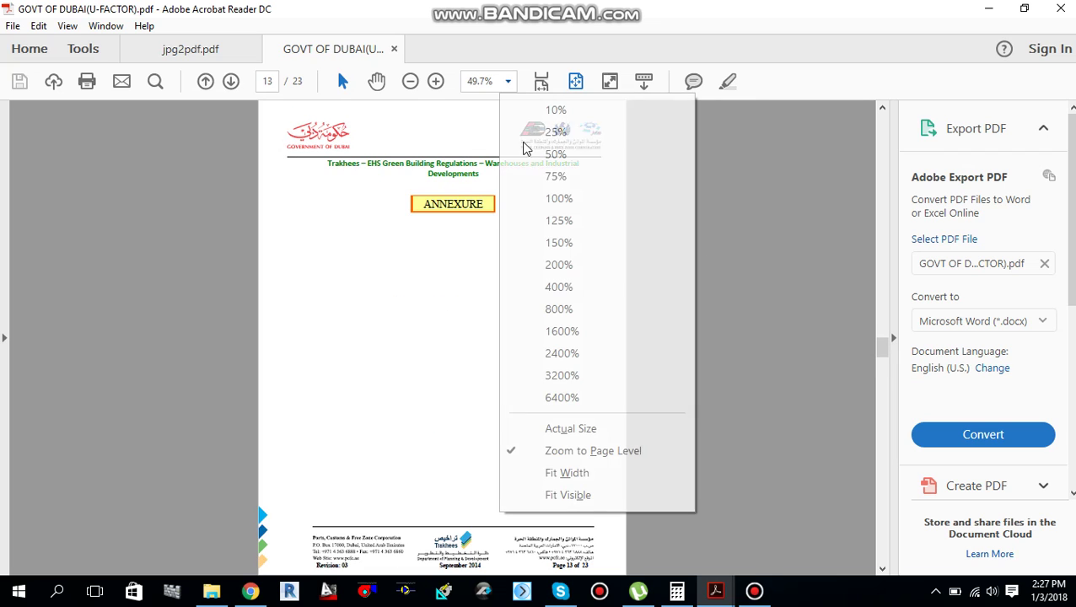
pyautogui.click(568, 178)
pyautogui.scroll(-2, 607, 300)
pyautogui.scroll(-5, 609, 309)
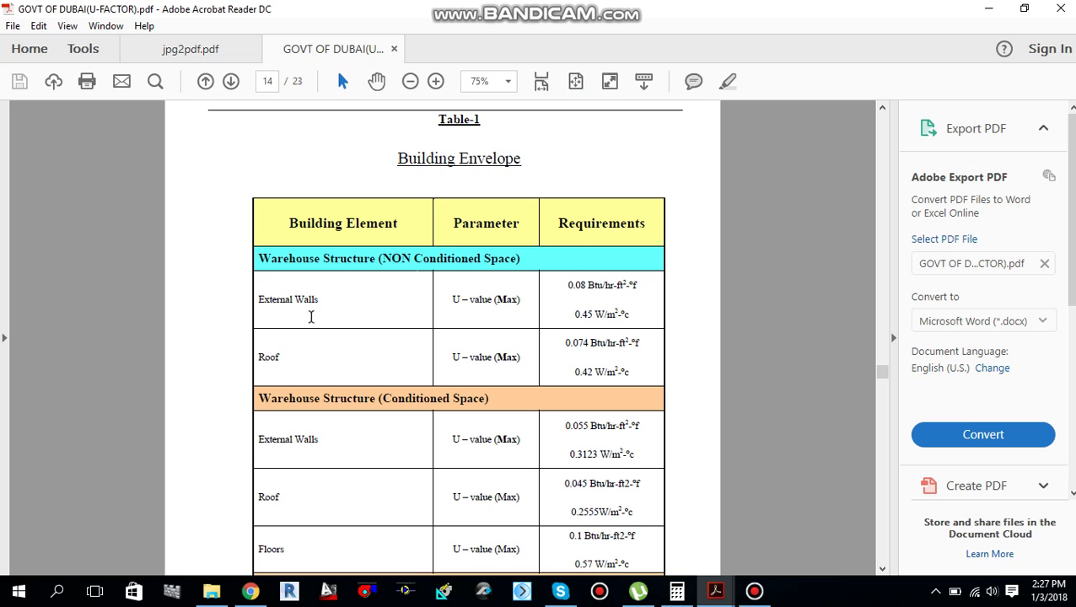
# - Read the envelope U-value requirements for walls, roof and floors, and the U-value and shading coefficient for fenestration
pyautogui.scroll(-2, 493, 308)
pyautogui.scroll(-3, 544, 301)
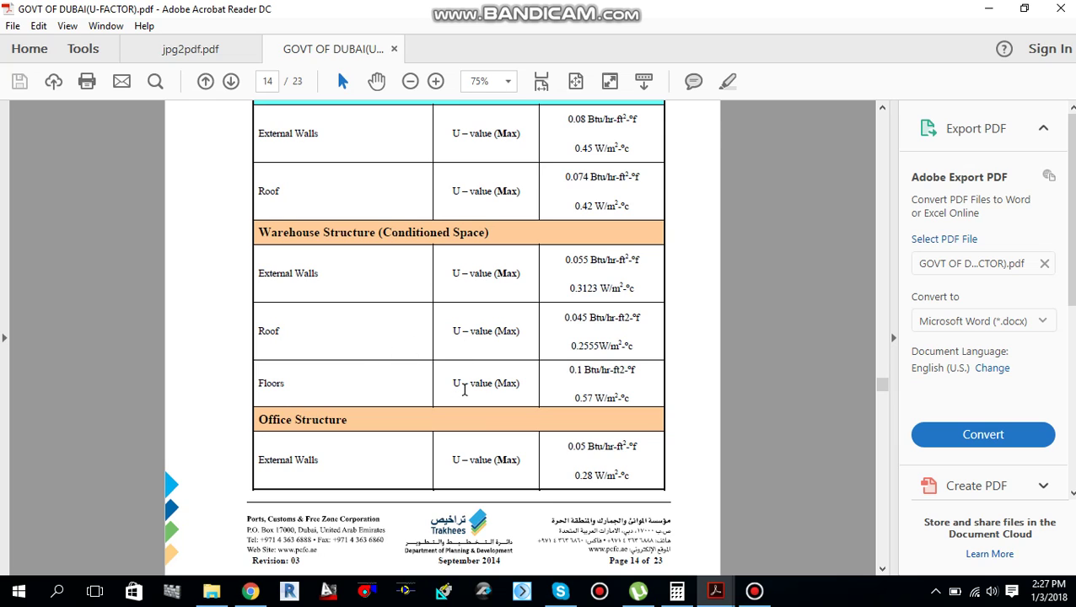
pyautogui.scroll(-10, 463, 389)
pyautogui.scroll(10, 464, 390)
pyautogui.scroll(-3, 594, 453)
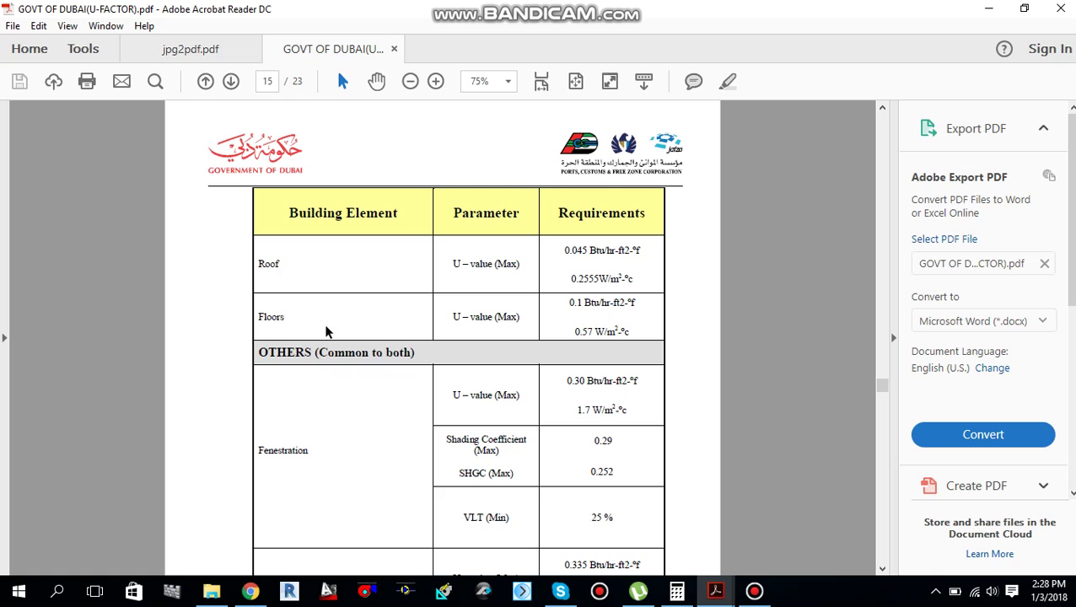
pyautogui.scroll(-4, 586, 320)
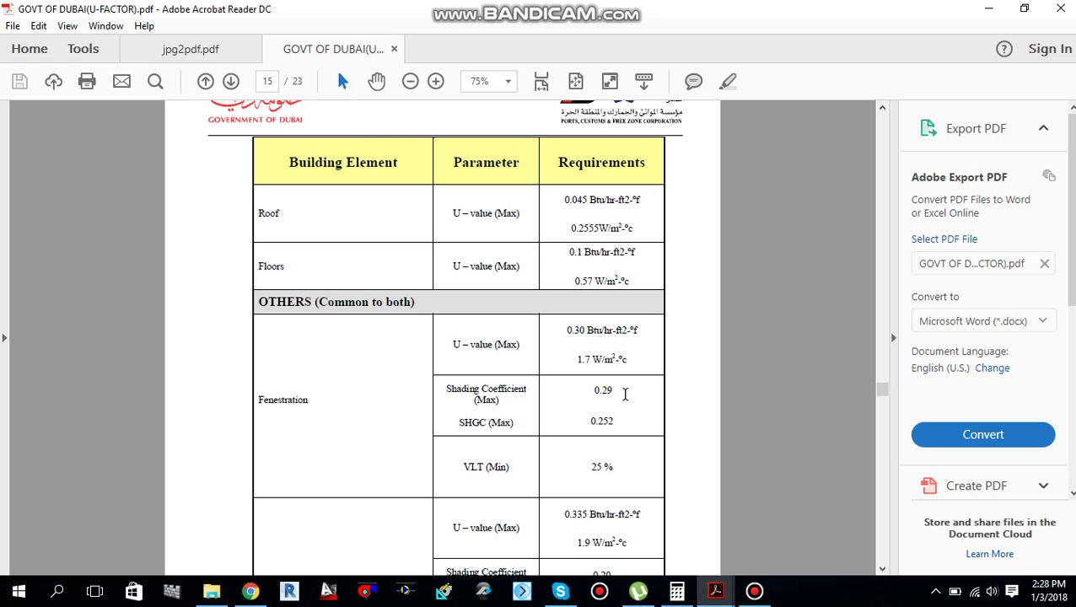
# - Return to jpg2pdf.pdf and compare its handwritten U-values and room layout with the regulation requirements
pyautogui.moveTo(716, 590)
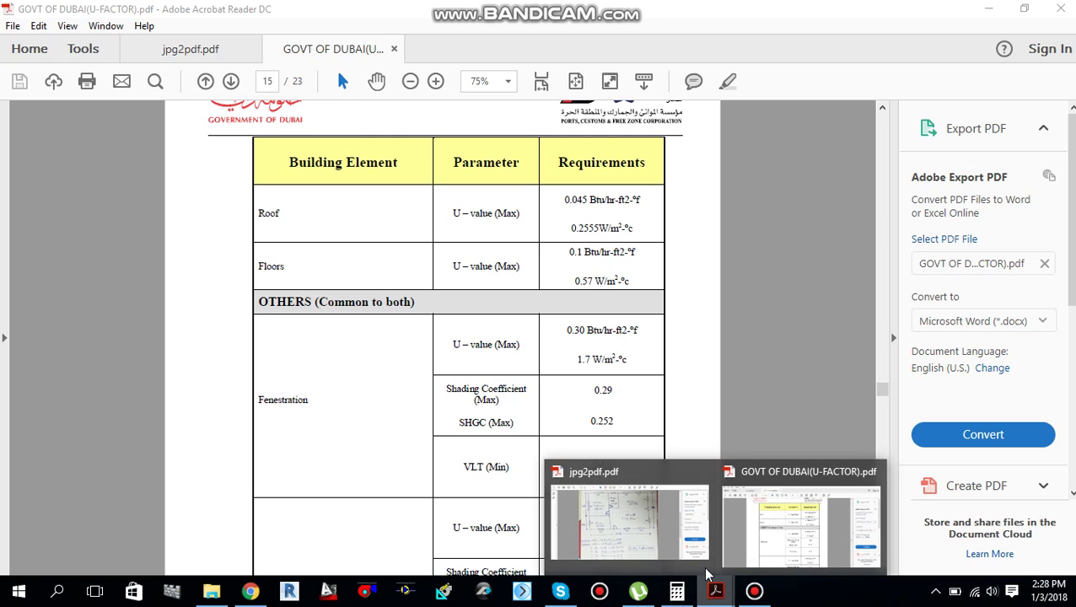
pyautogui.click(649, 540)
pyautogui.scroll(-3, 336, 424)
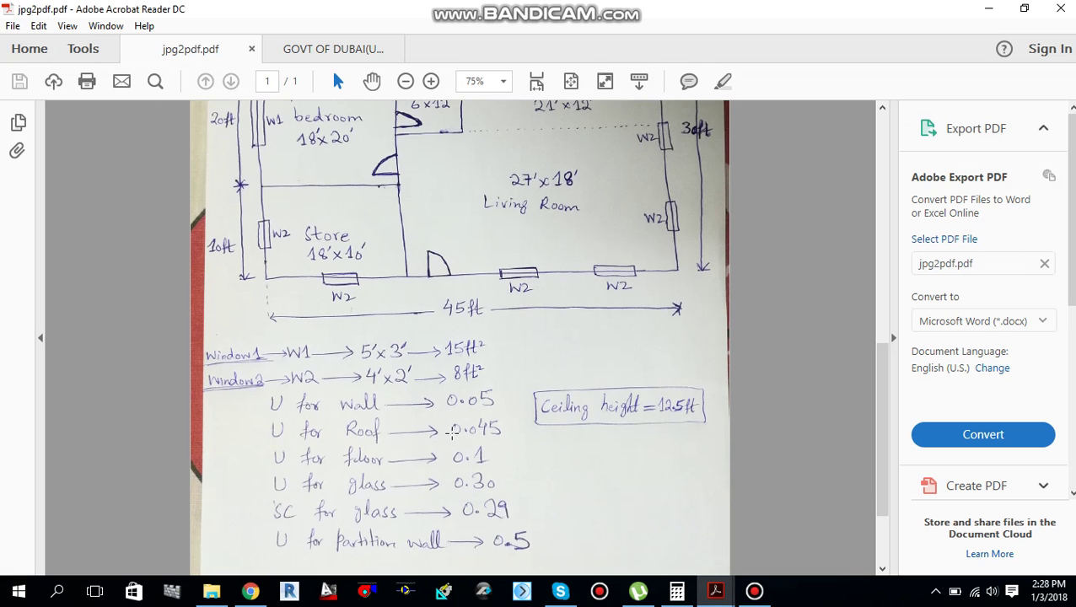
pyautogui.scroll(-1, 337, 424)
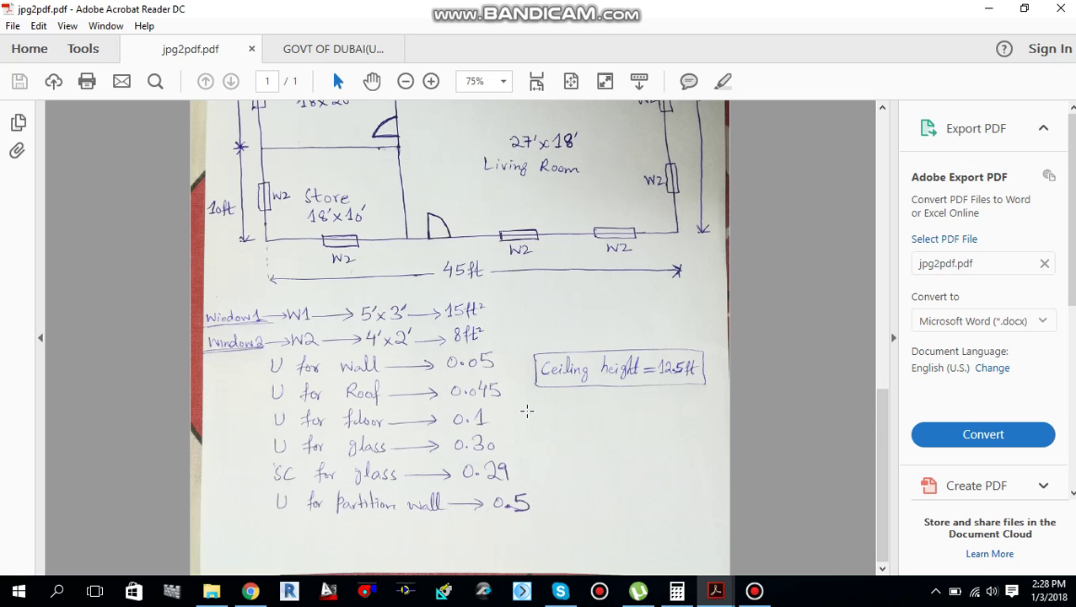
pyautogui.scroll(3, 476, 398)
pyautogui.scroll(2, 477, 398)
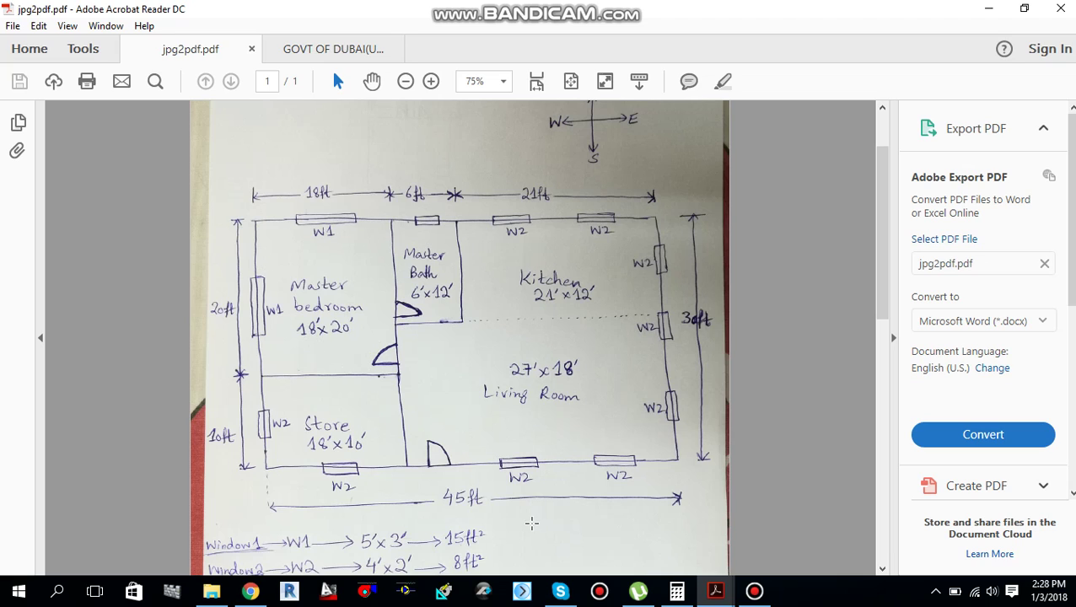
# - Launch Hourly Analysis Program 4.9 (HAP), allow it to make changes to the PC, and start a new project
pyautogui.click(444, 593)
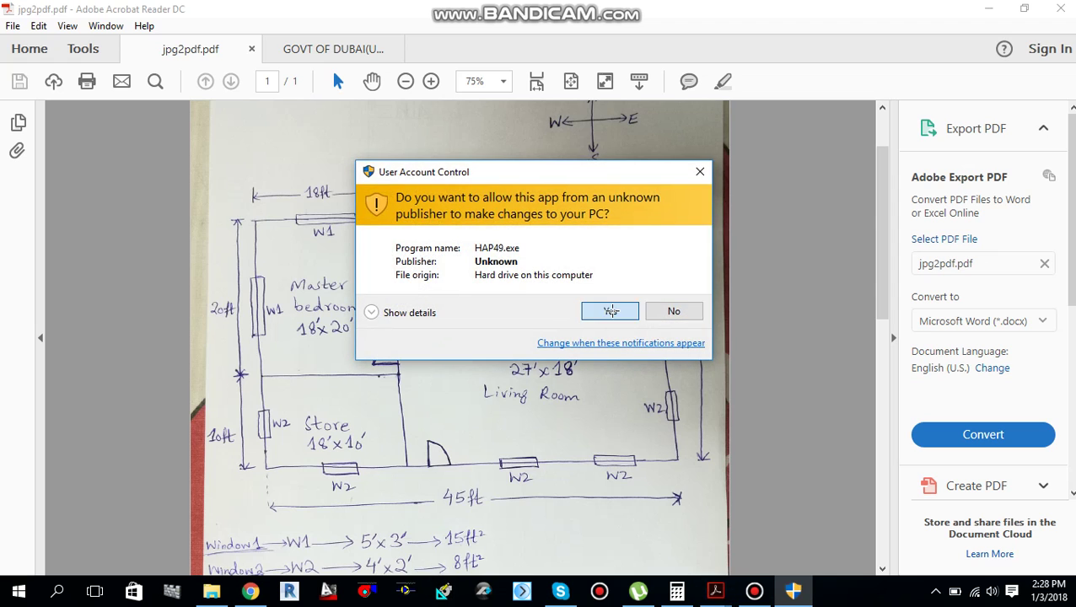
pyautogui.click(611, 312)
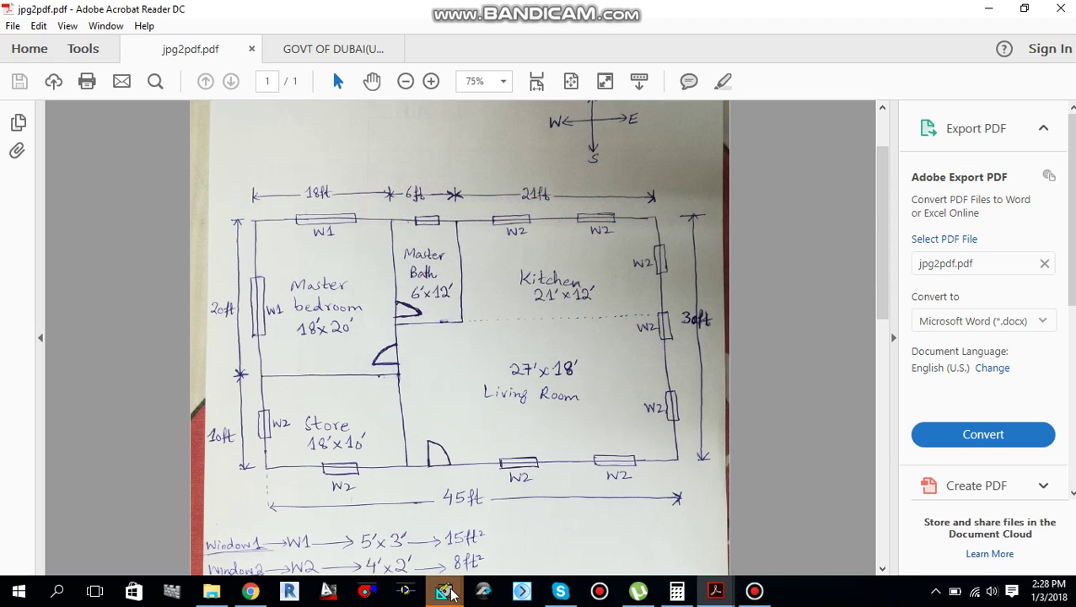
pyautogui.click(489, 522)
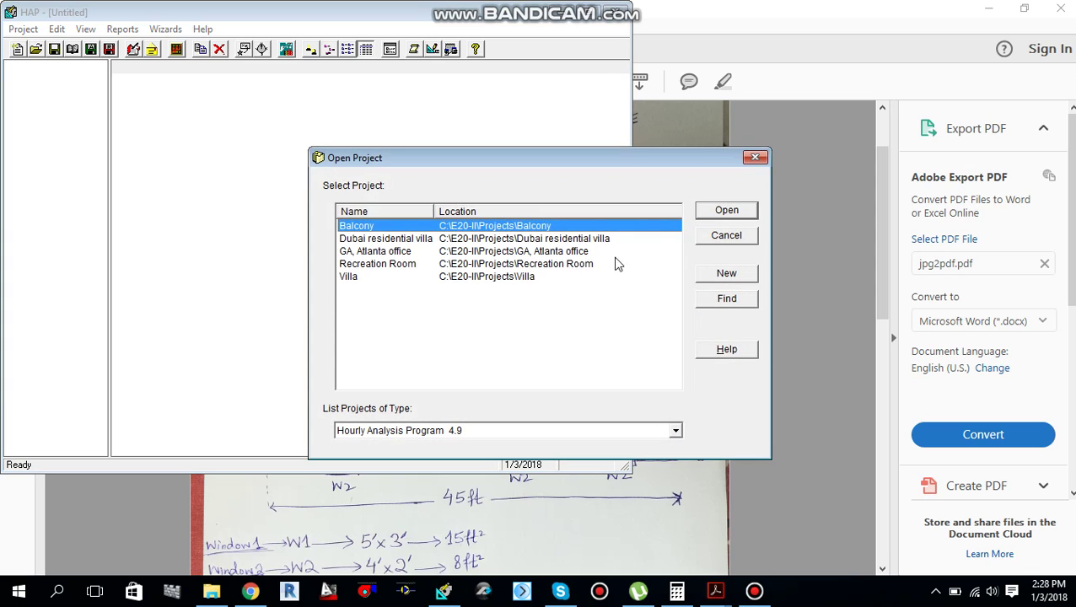
pyautogui.click(727, 275)
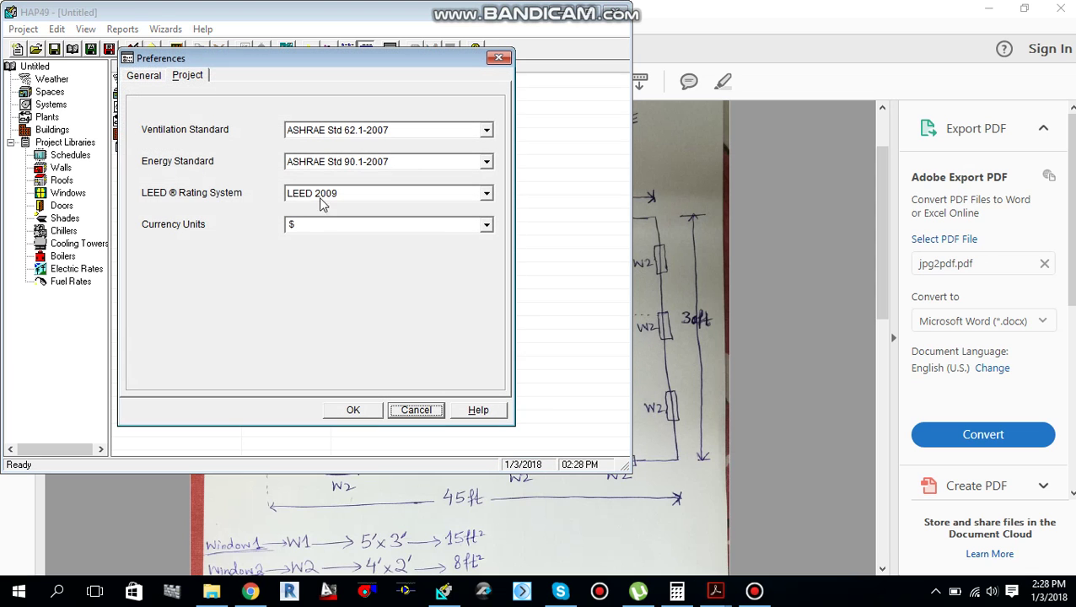
# - Set the project's ventilation standard to ASHRAE Std 62.1-2010 and energy standard to ASHRAE Std 90.1-2010, and maximize the HAP window
pyautogui.click(487, 130)
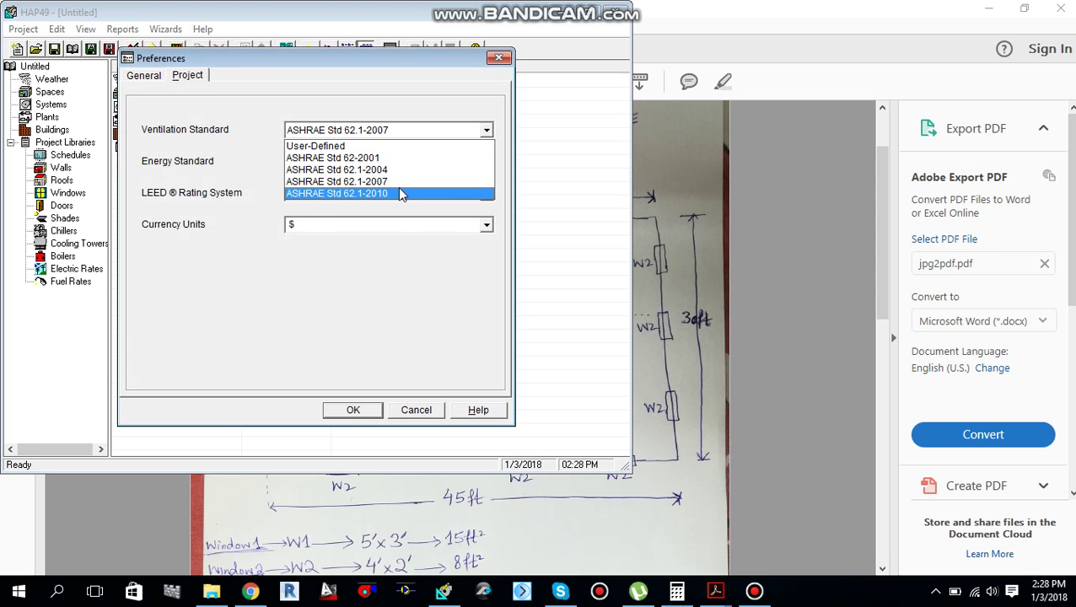
pyautogui.click(408, 196)
pyautogui.click(487, 162)
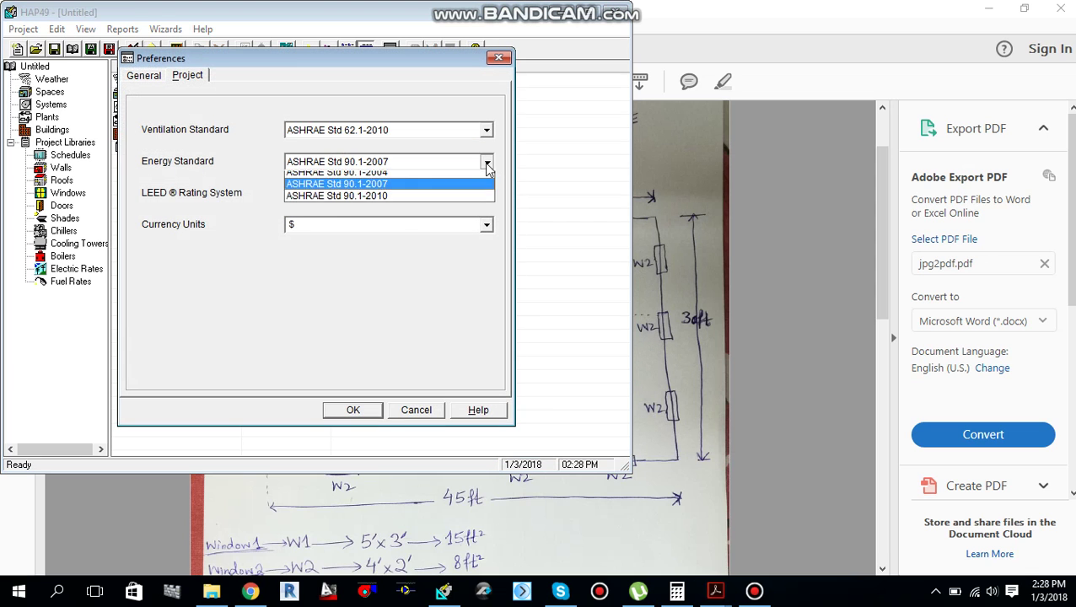
pyautogui.click(377, 204)
pyautogui.click(353, 409)
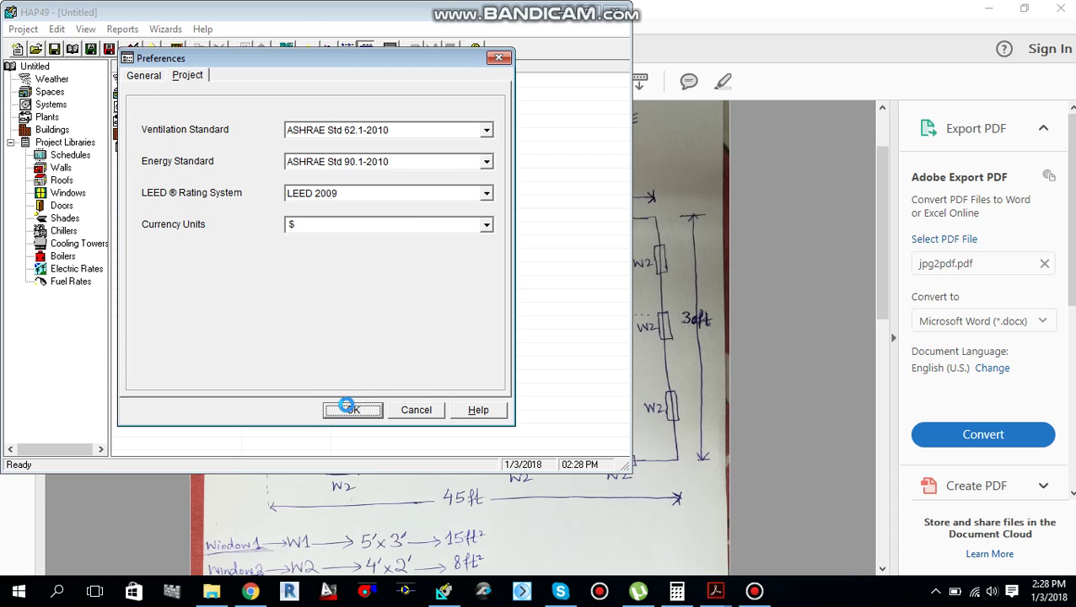
pyautogui.click(600, 13)
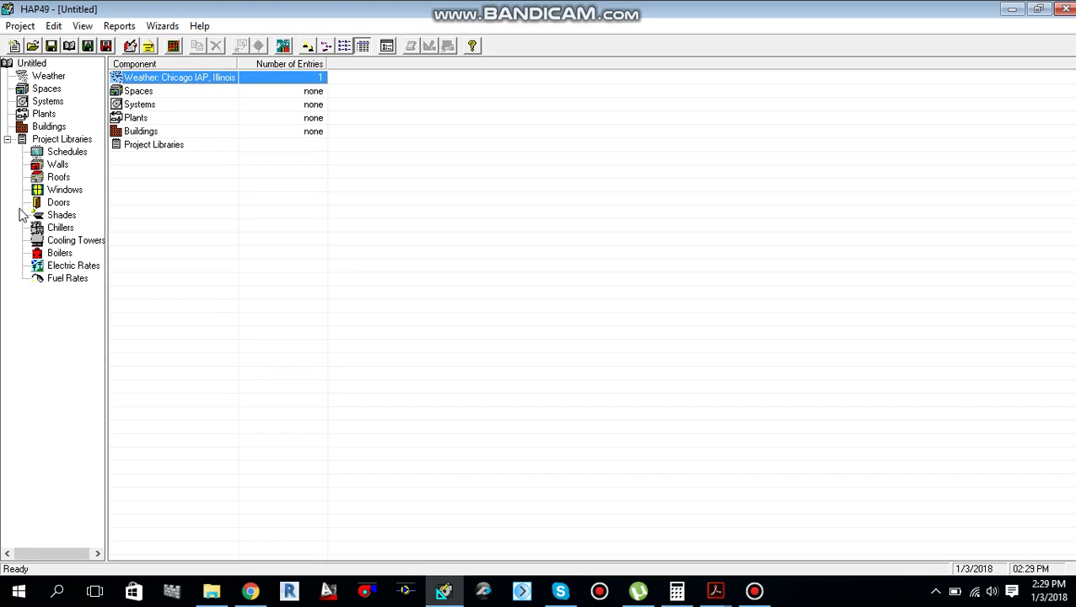
# - Start a new default wall in the project libraries and look up the handwritten wall U-value in jpg2pdf.pdf before returning to HAP
pyautogui.click(57, 166)
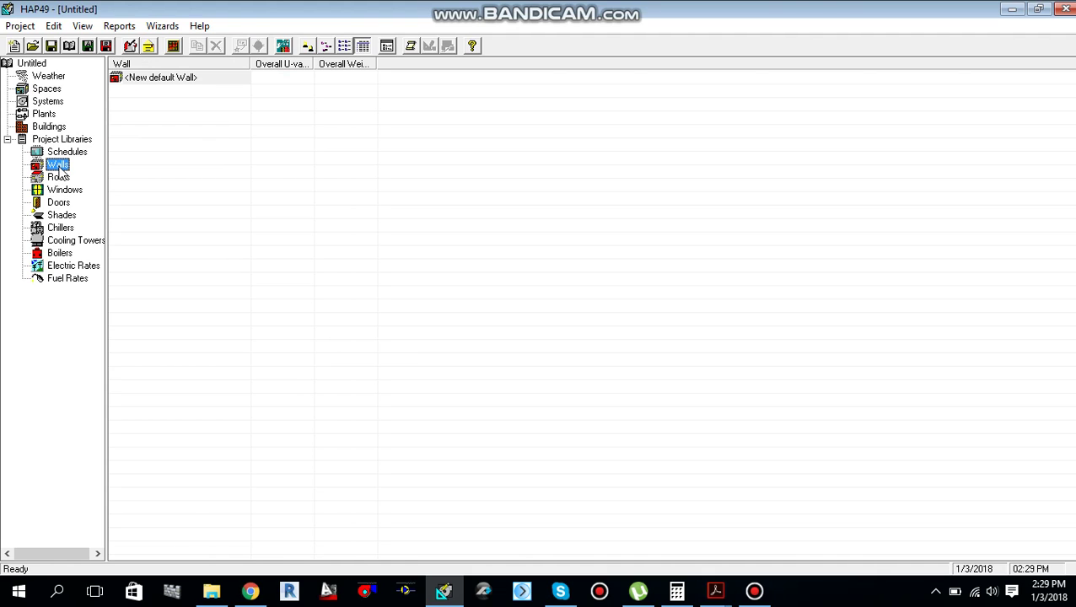
pyautogui.doubleClick(149, 77)
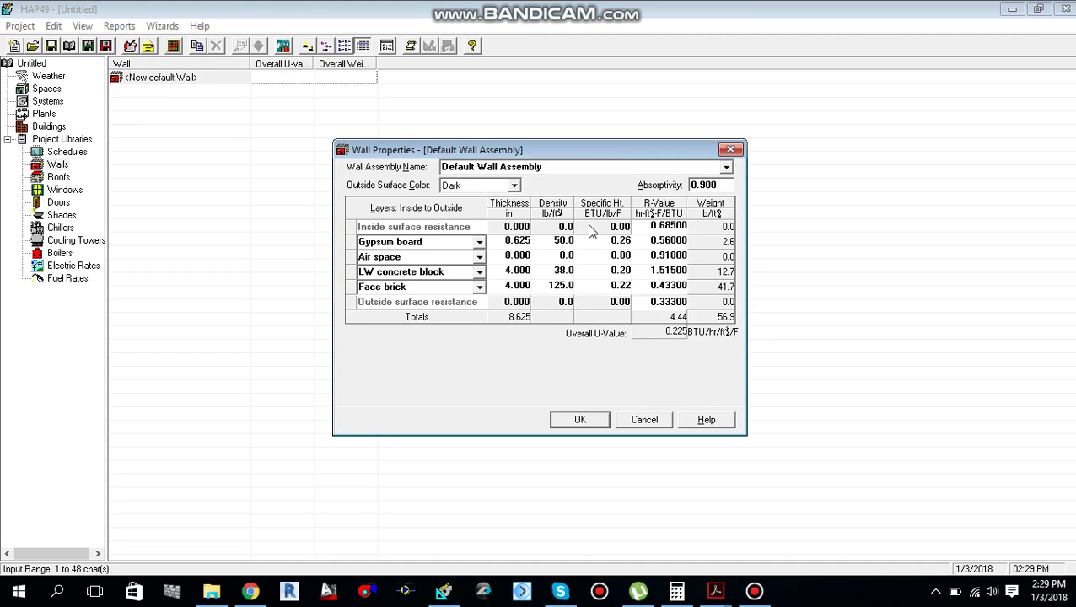
pyautogui.click(582, 240)
pyautogui.click(725, 590)
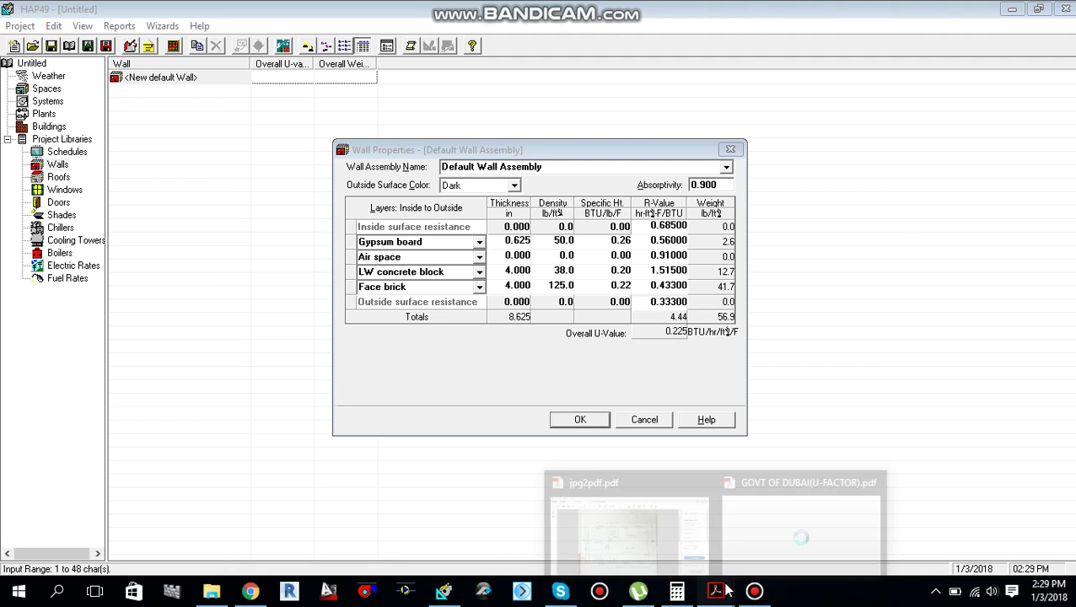
pyautogui.click(678, 539)
pyautogui.scroll(-3, 381, 437)
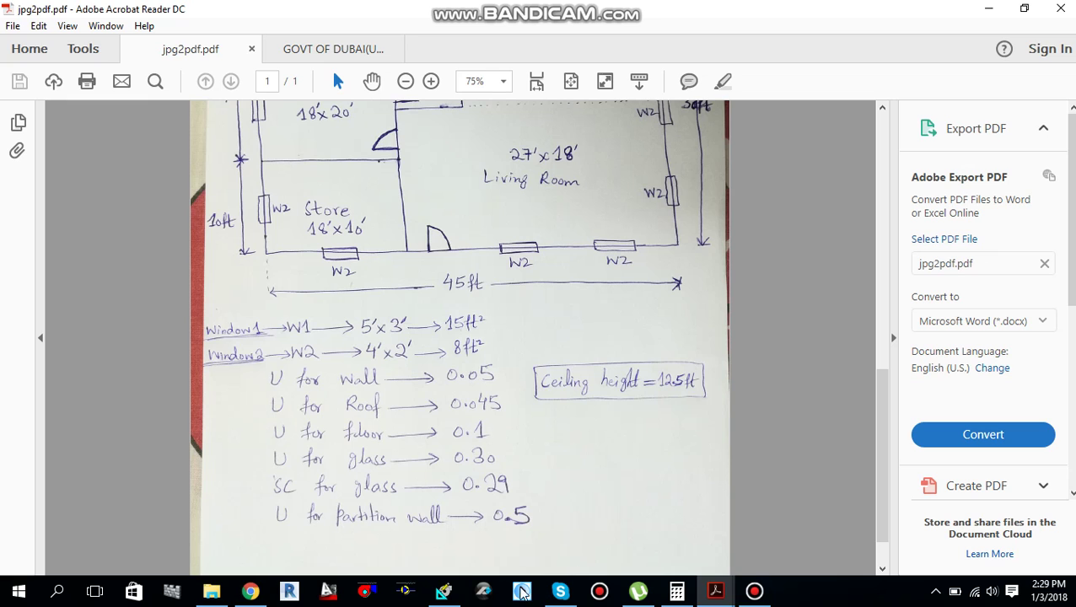
pyautogui.click(473, 589)
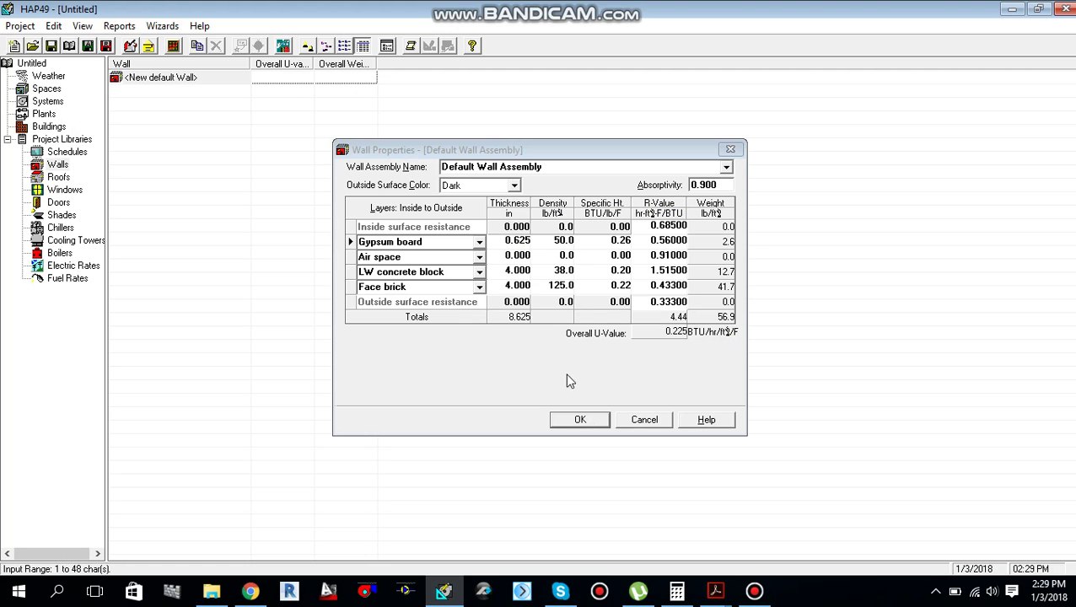
# - Base the wall on the predefined Face Brick + R-14 Board + 8" HW Concrete Block assembly
pyautogui.click(726, 168)
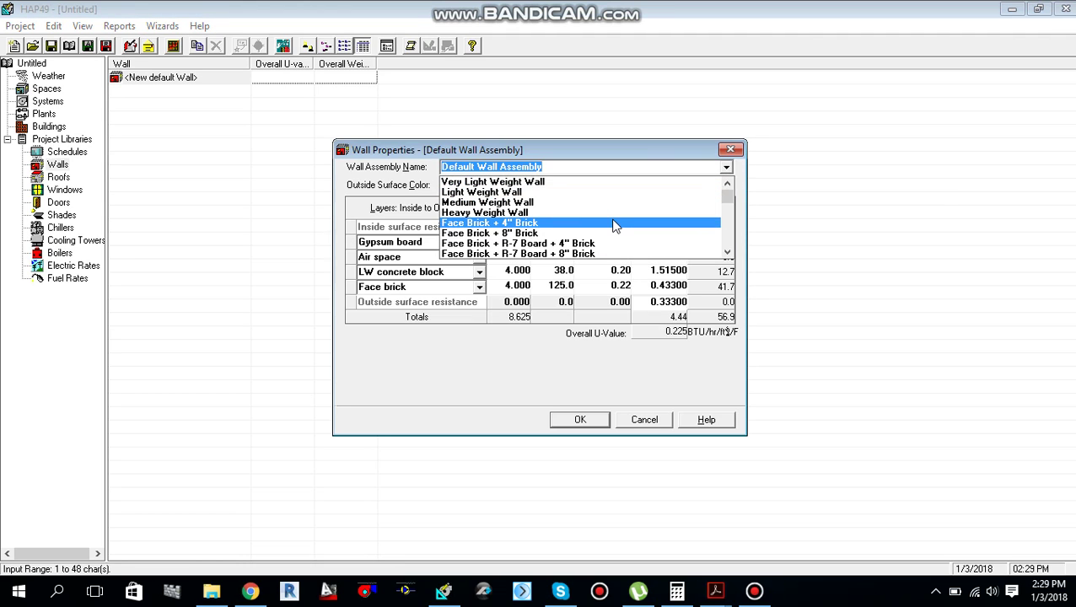
pyautogui.scroll(-3, 614, 226)
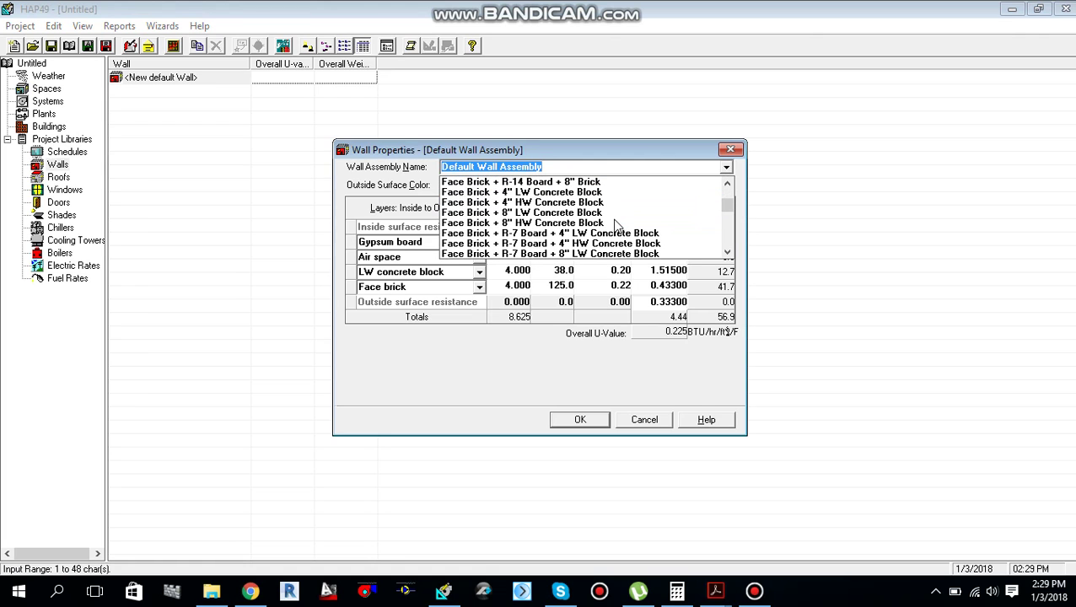
pyautogui.scroll(-2, 615, 226)
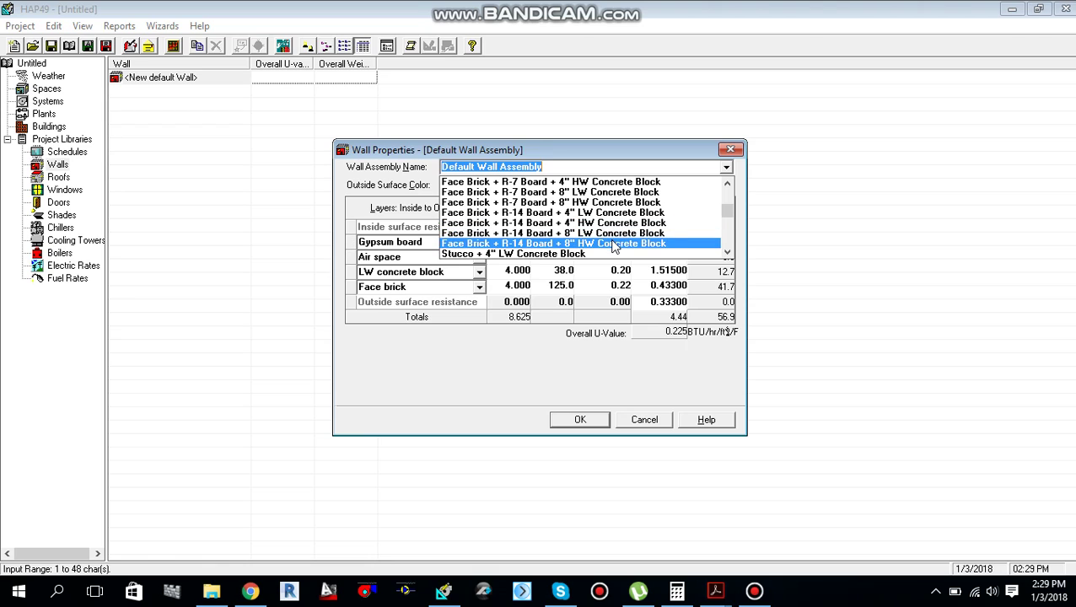
pyautogui.click(604, 243)
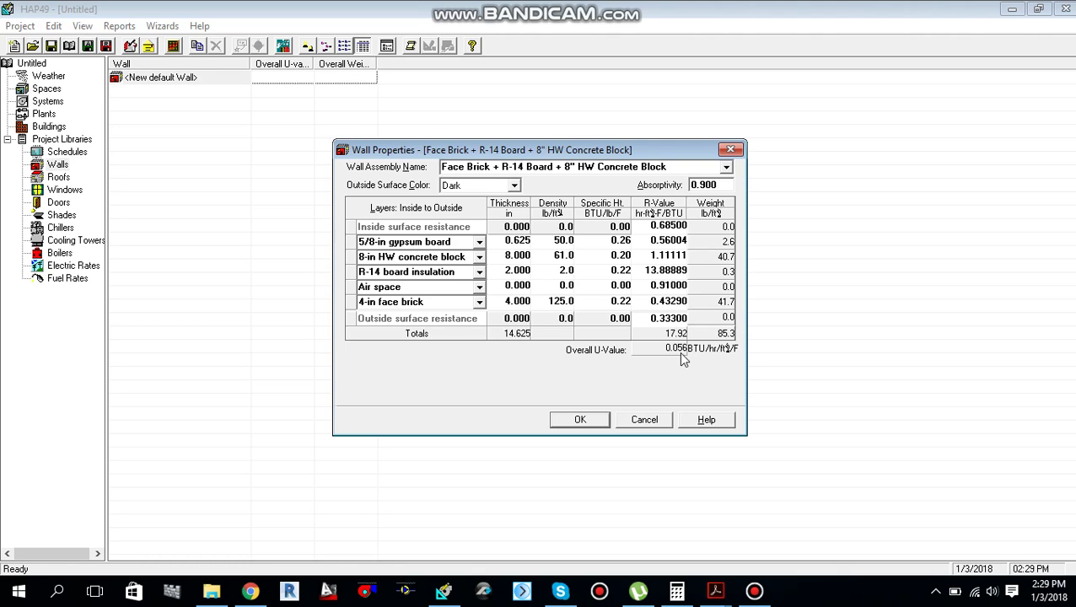
# - Replace the wall's 5/8-in gypsum board layer with Asphalt sheathing
pyautogui.click(479, 243)
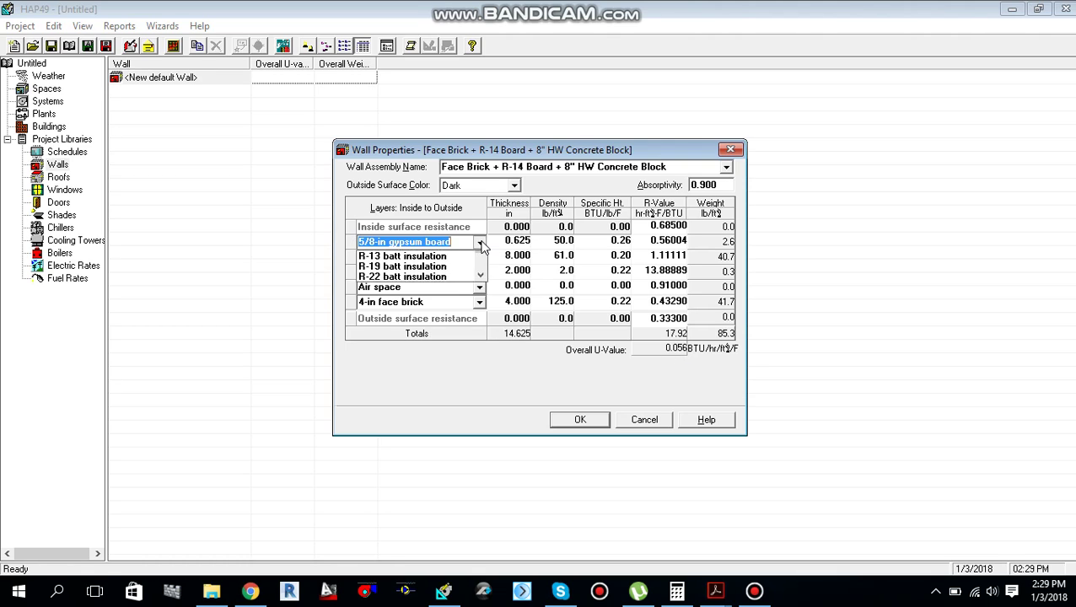
pyautogui.click(480, 244)
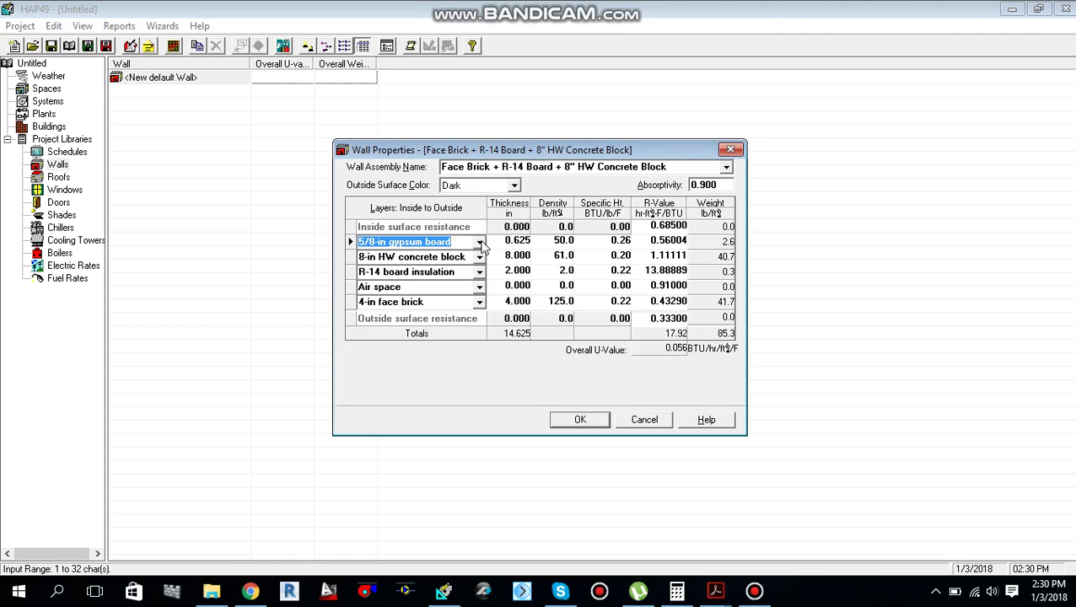
pyautogui.click(479, 242)
pyautogui.scroll(-3, 449, 291)
pyautogui.scroll(-2, 450, 291)
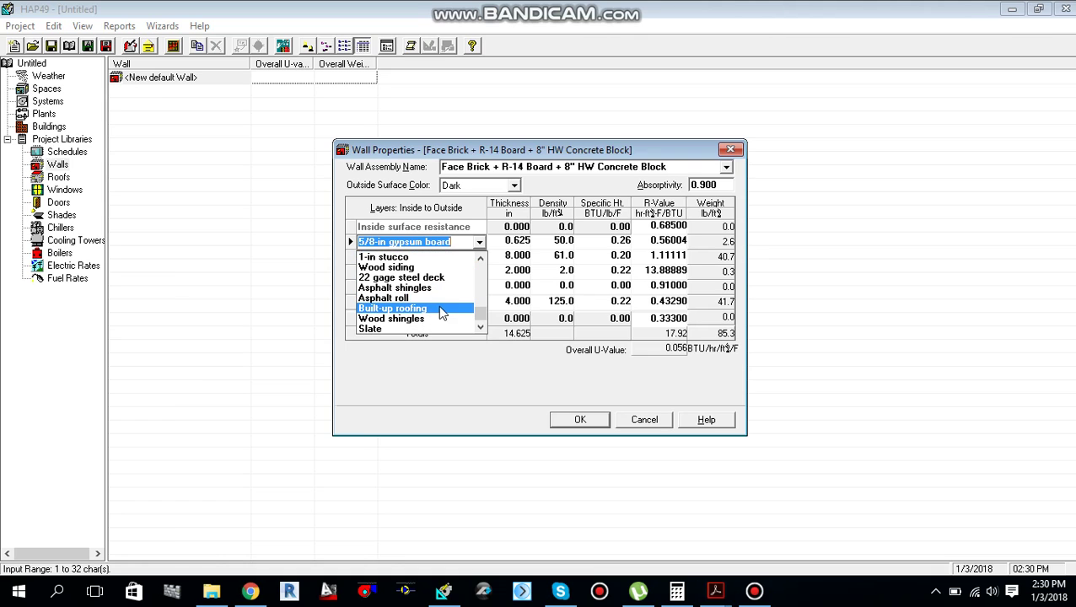
pyautogui.scroll(6, 439, 317)
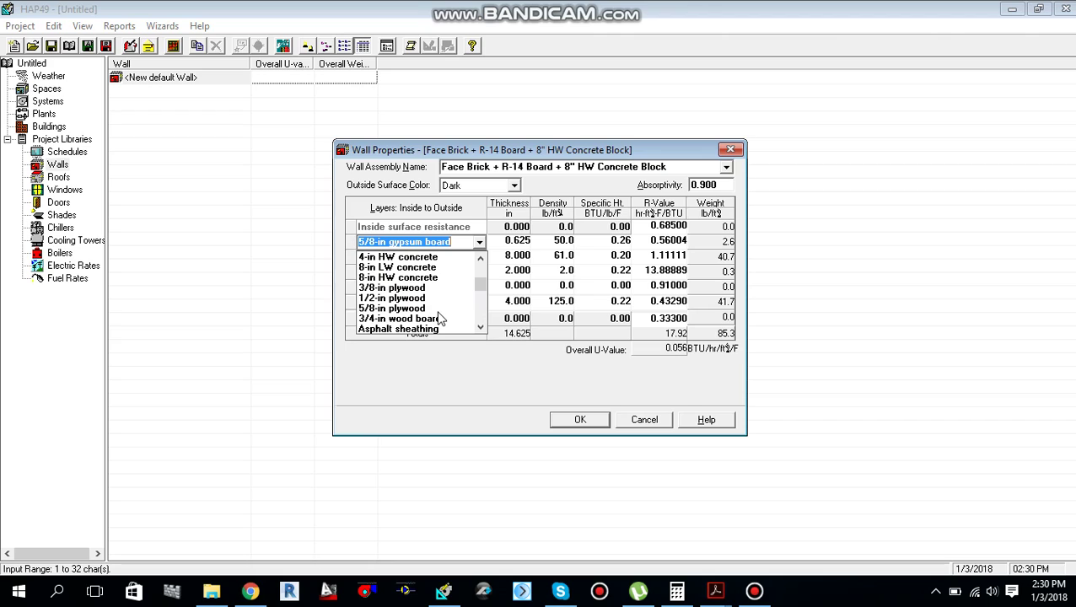
pyautogui.click(438, 328)
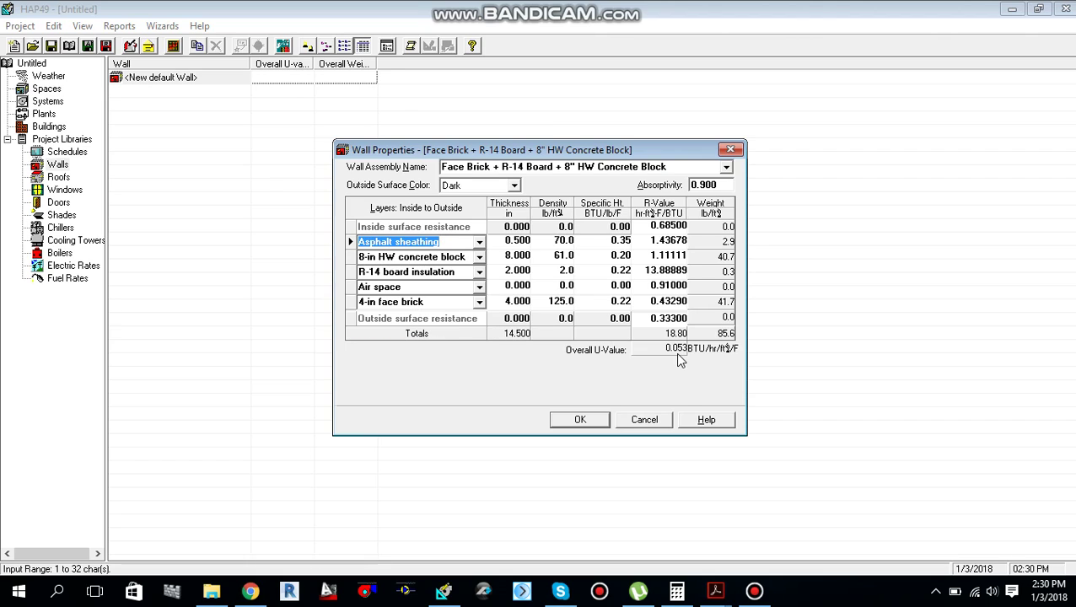
# - Change the wall's concrete block layer to 8-in LW concrete block and its face brick to 4-in common brick, and save the wall
pyautogui.click(479, 257)
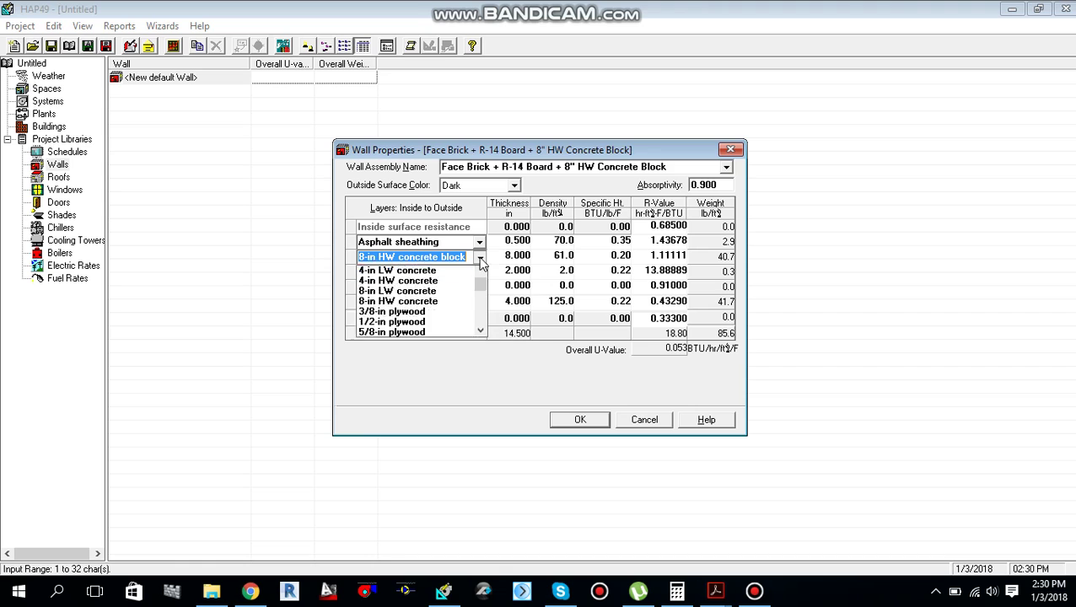
pyautogui.scroll(2, 453, 289)
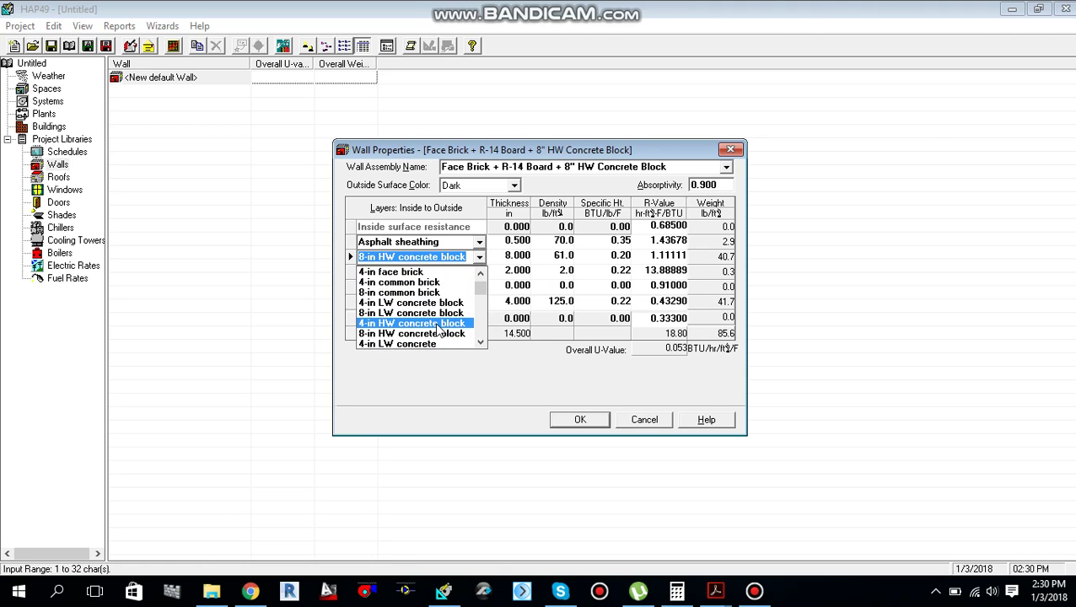
pyautogui.click(441, 315)
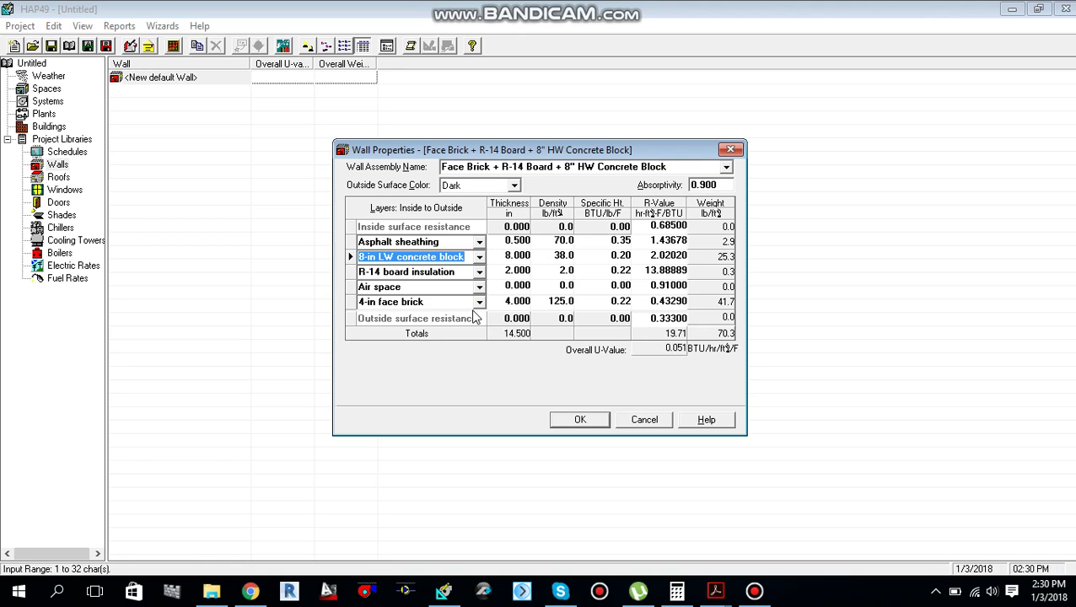
pyautogui.click(479, 303)
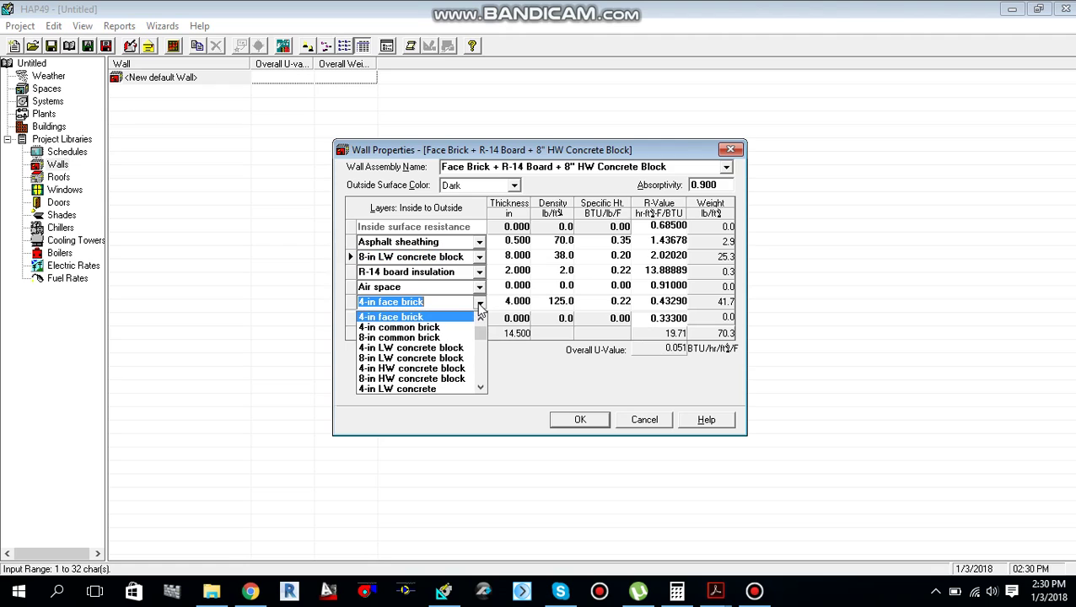
pyautogui.click(435, 328)
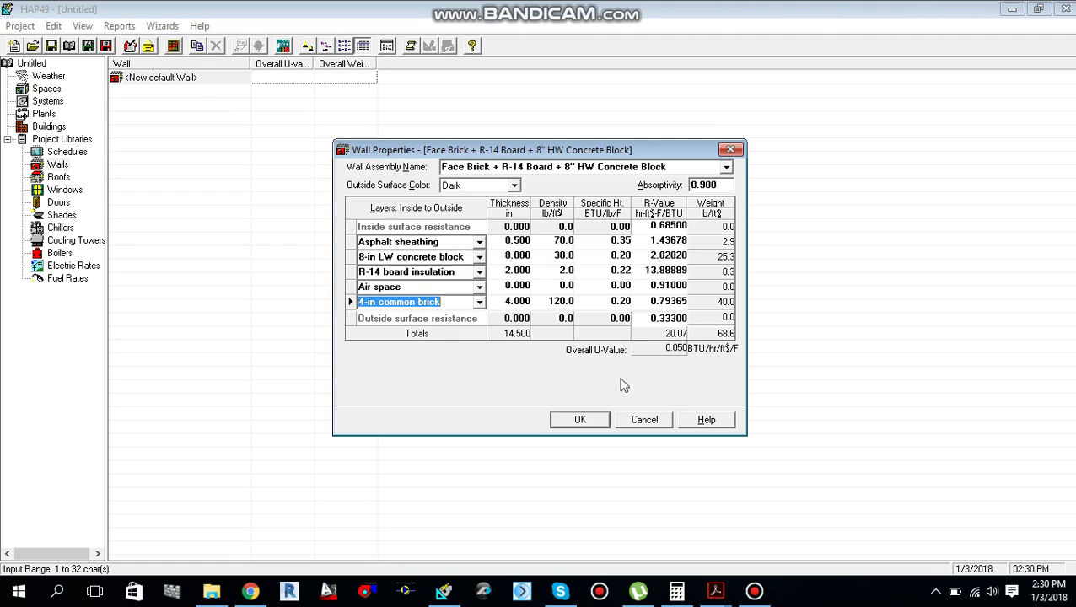
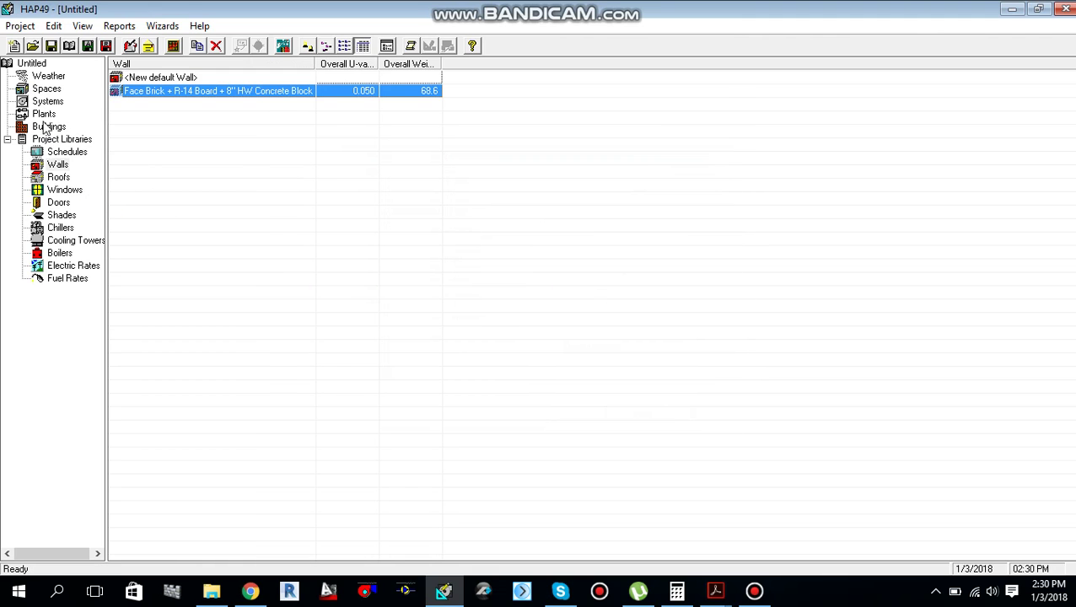
# - Start a new default roof in the project libraries and look up the handwritten roof U-value in jpg2pdf.pdf before returning to HAP
pyautogui.click(58, 177)
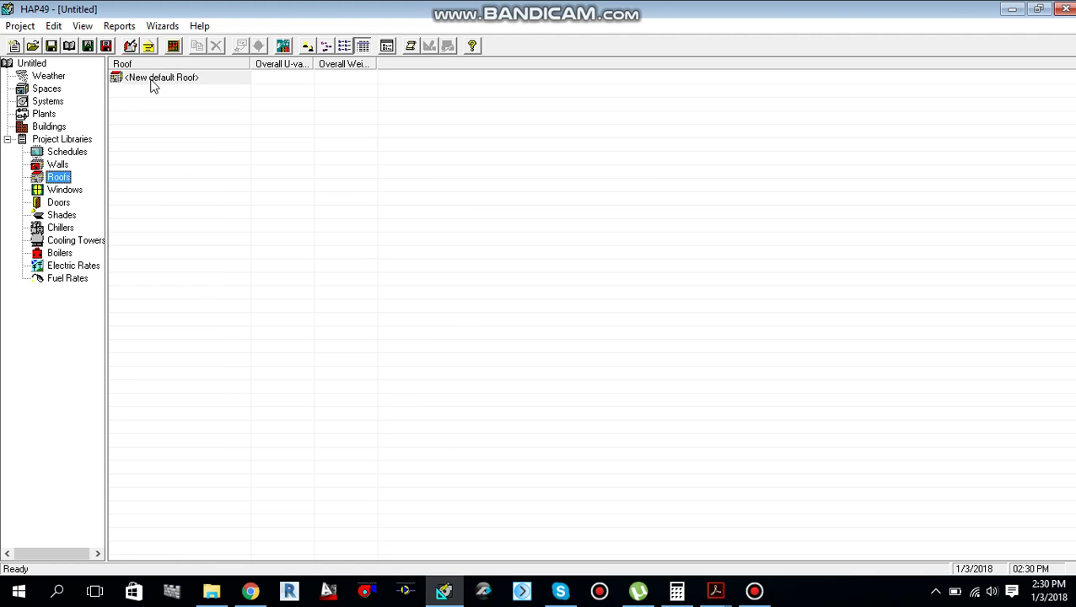
pyautogui.doubleClick(152, 78)
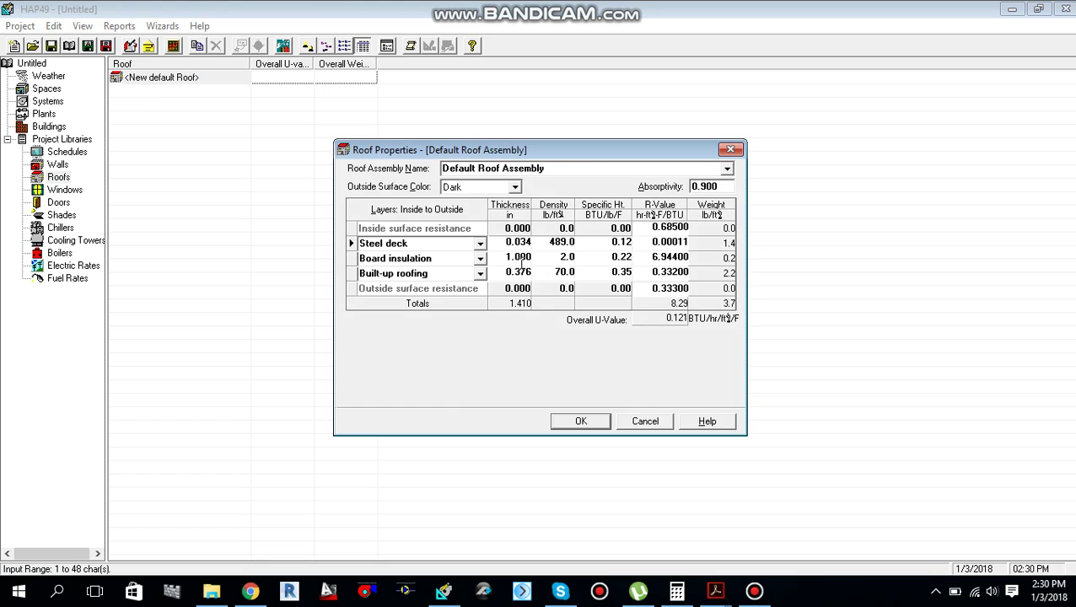
pyautogui.moveTo(715, 591)
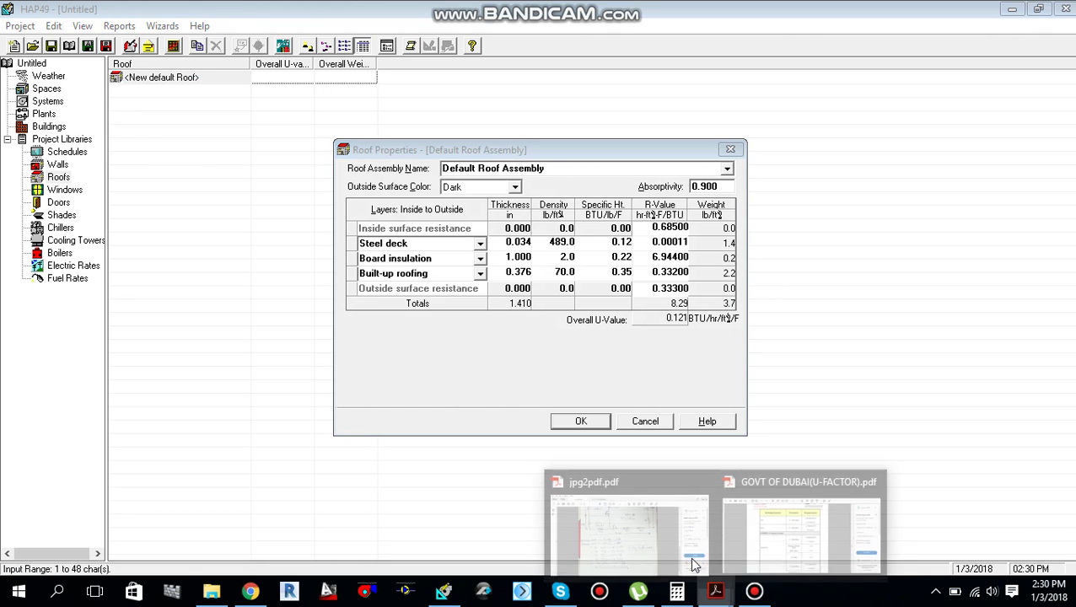
pyautogui.click(655, 537)
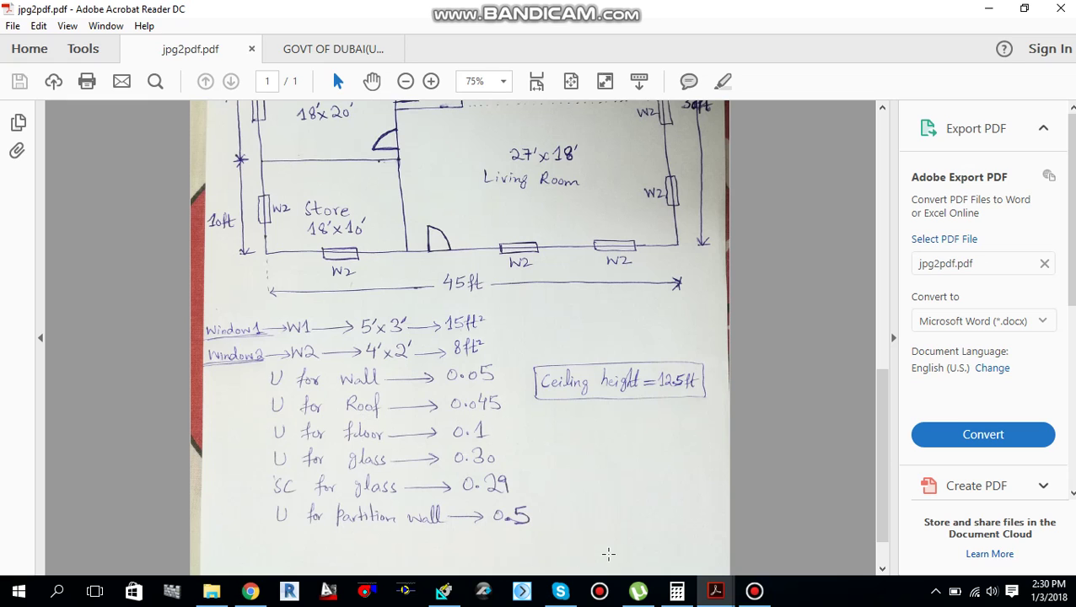
pyautogui.click(444, 591)
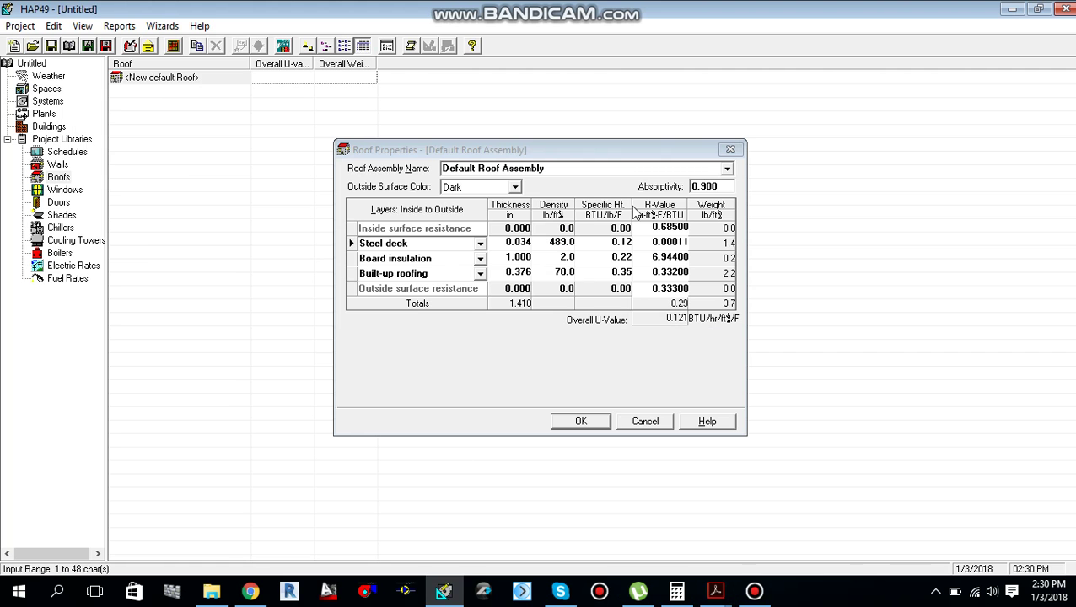
# - Base the roof on the predefined Built-up Roof + Plywood + R-22 Batt assembly
pyautogui.click(727, 168)
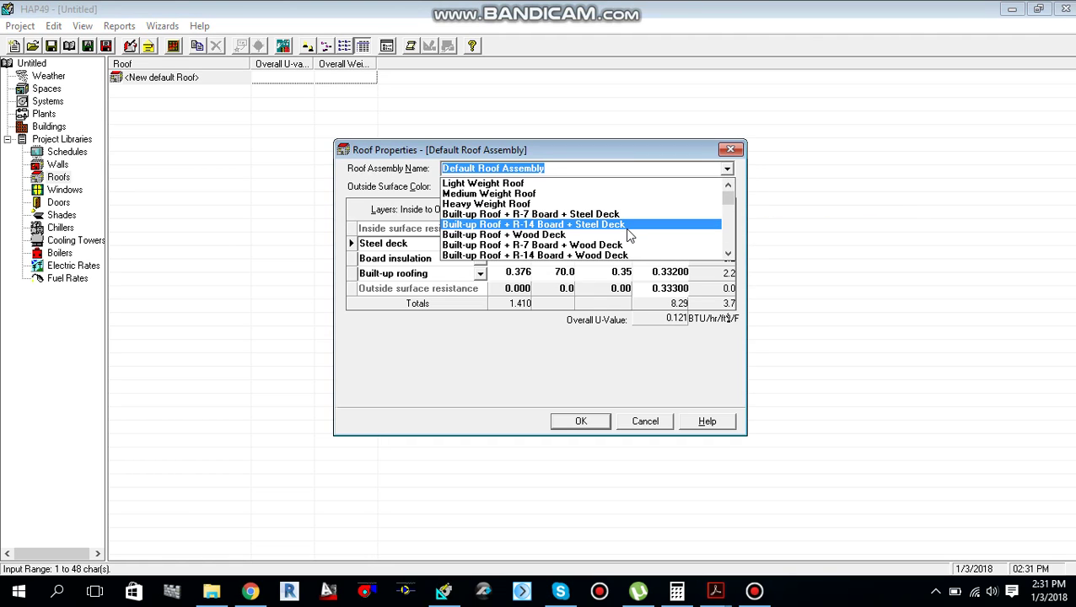
pyautogui.scroll(-2, 616, 230)
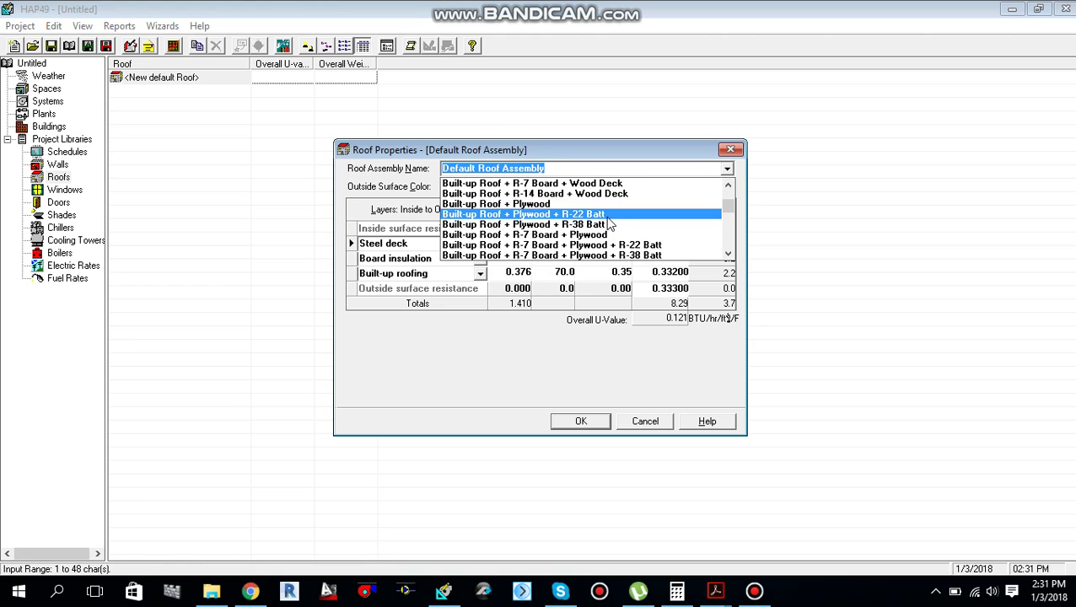
pyautogui.click(607, 218)
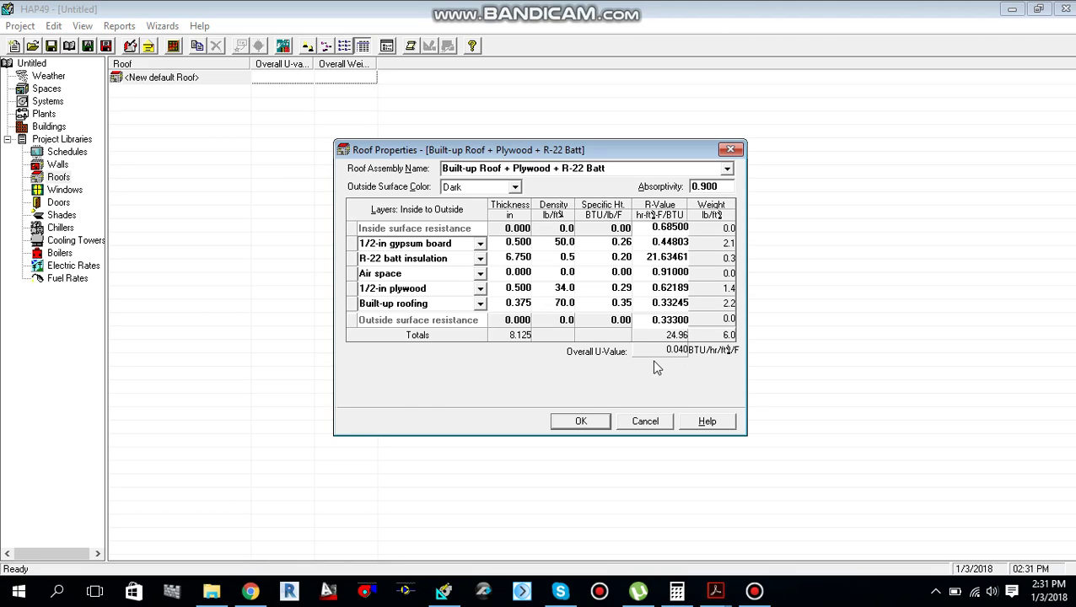
# - Replace the roof's 1/2-in gypsum board layer with 3/8-in plywood
pyautogui.click(479, 243)
pyautogui.scroll(1, 433, 283)
pyautogui.scroll(3, 435, 279)
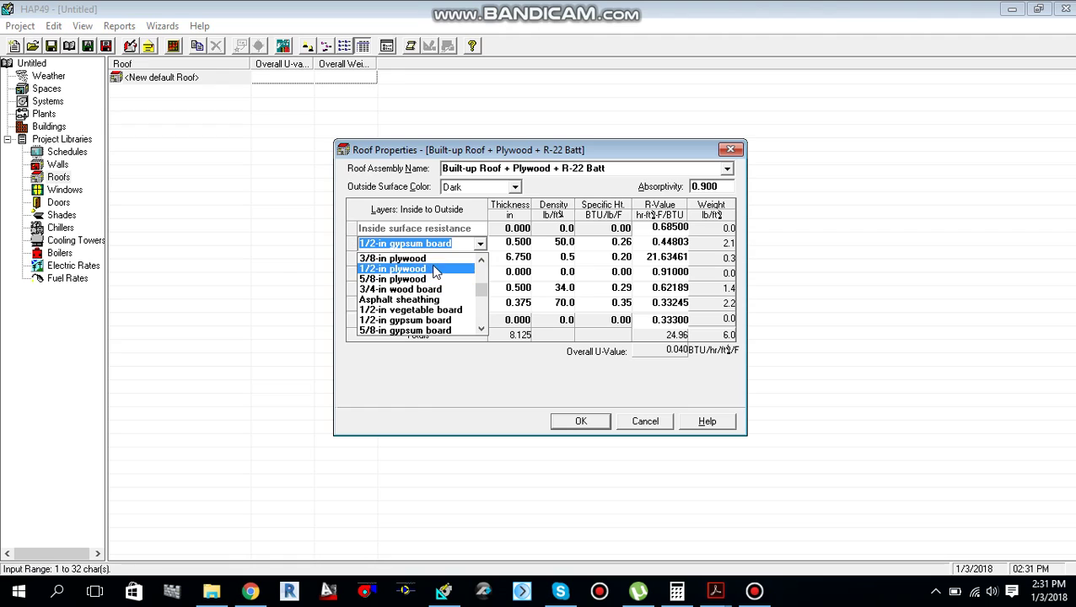
pyautogui.click(439, 260)
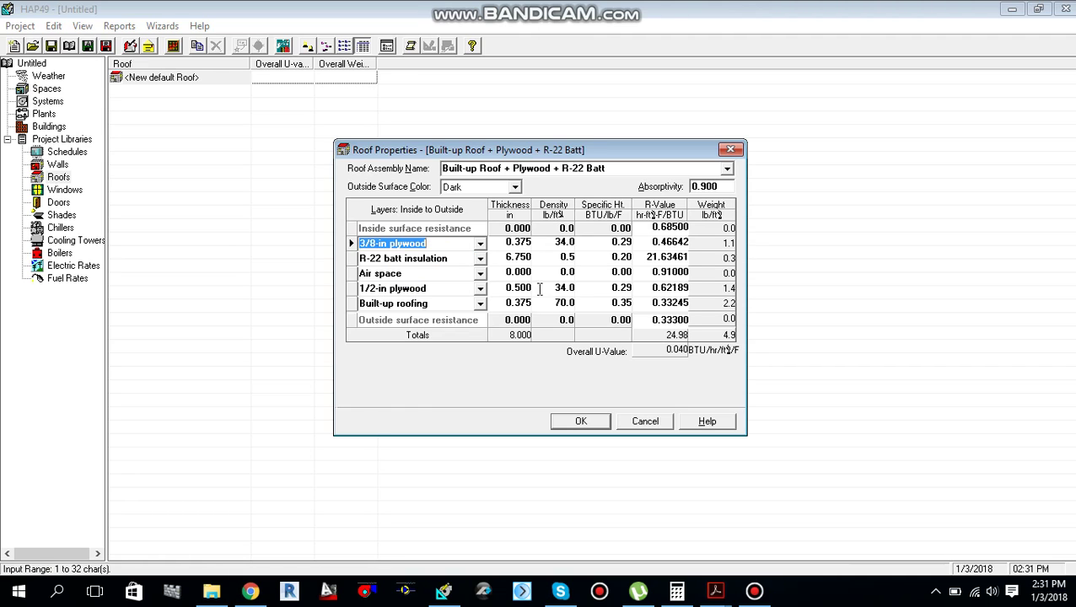
# - Replace the roof's R-22 batt insulation layer with R-19 batt insulation
pyautogui.click(481, 258)
pyautogui.scroll(2, 428, 299)
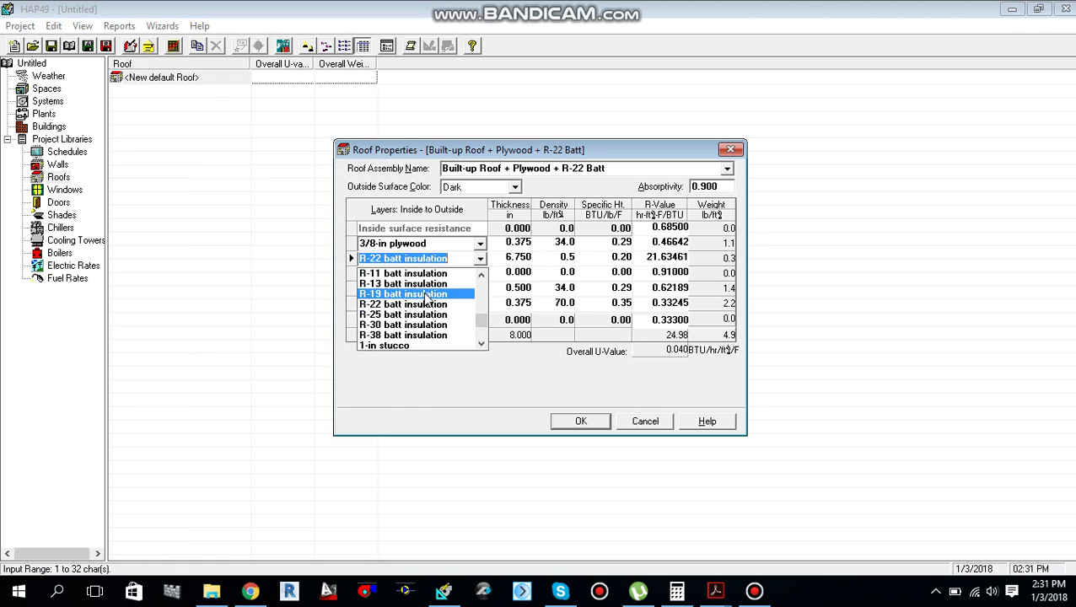
pyautogui.click(427, 295)
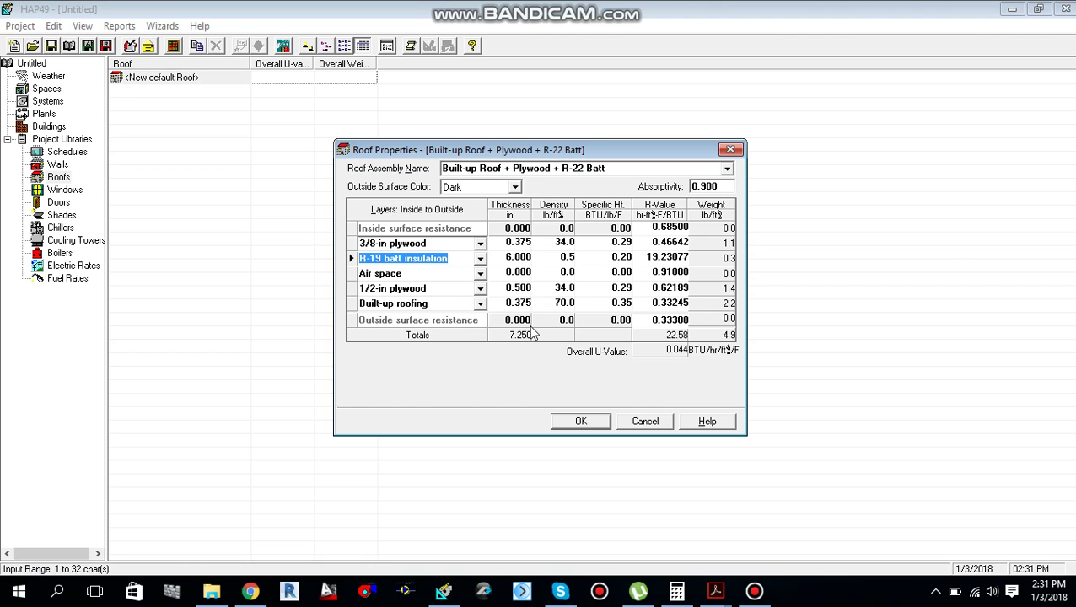
# - Change the roof's 1/2-in plywood layer to 1/2-in gypsum plaster and save the roof assembly
pyautogui.click(480, 289)
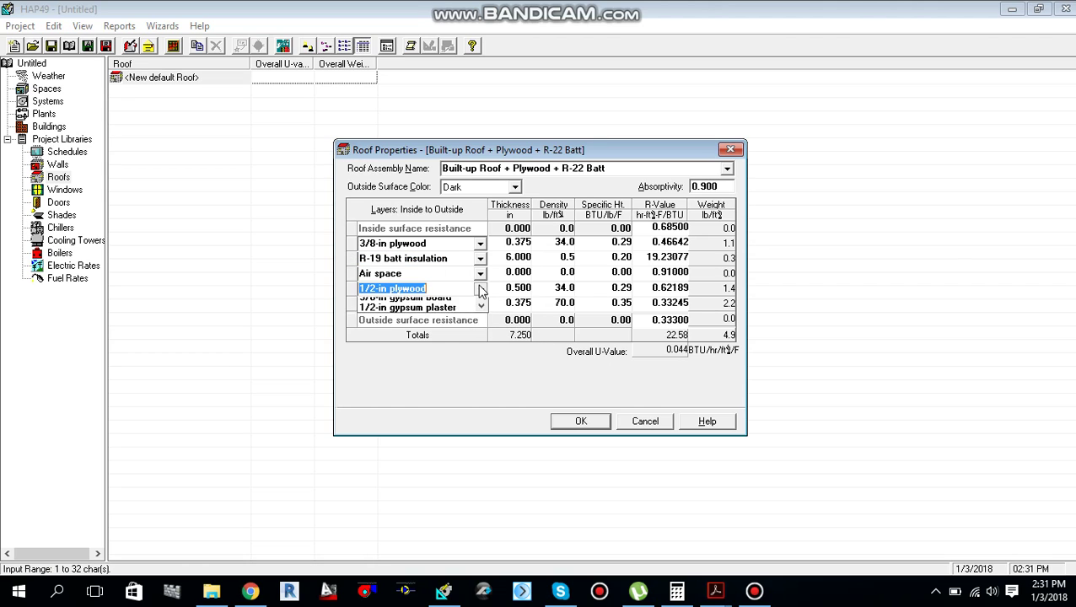
pyautogui.scroll(1, 437, 325)
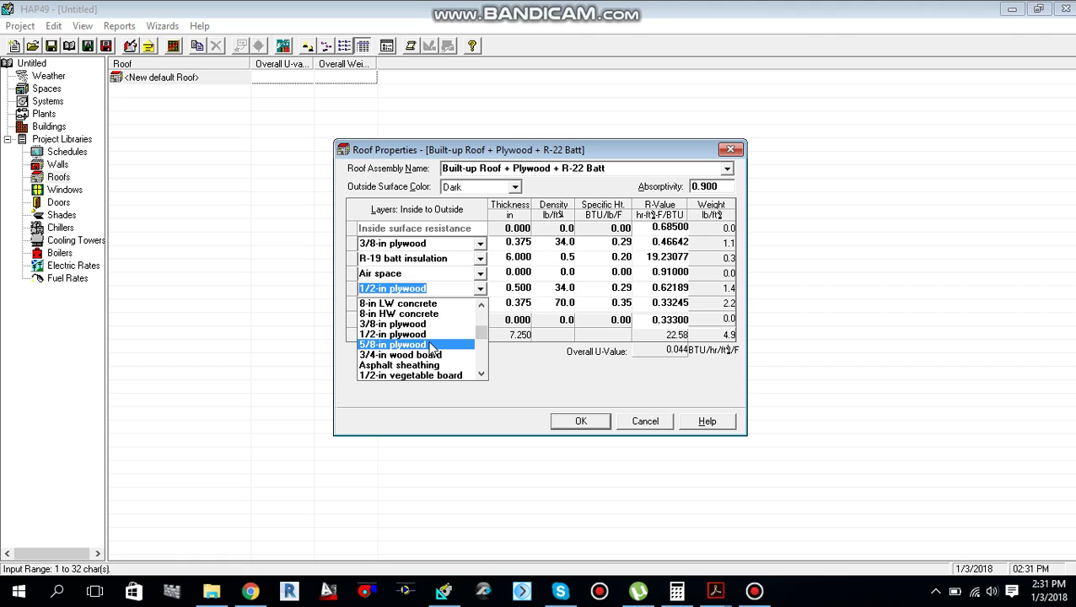
pyautogui.scroll(1, 432, 359)
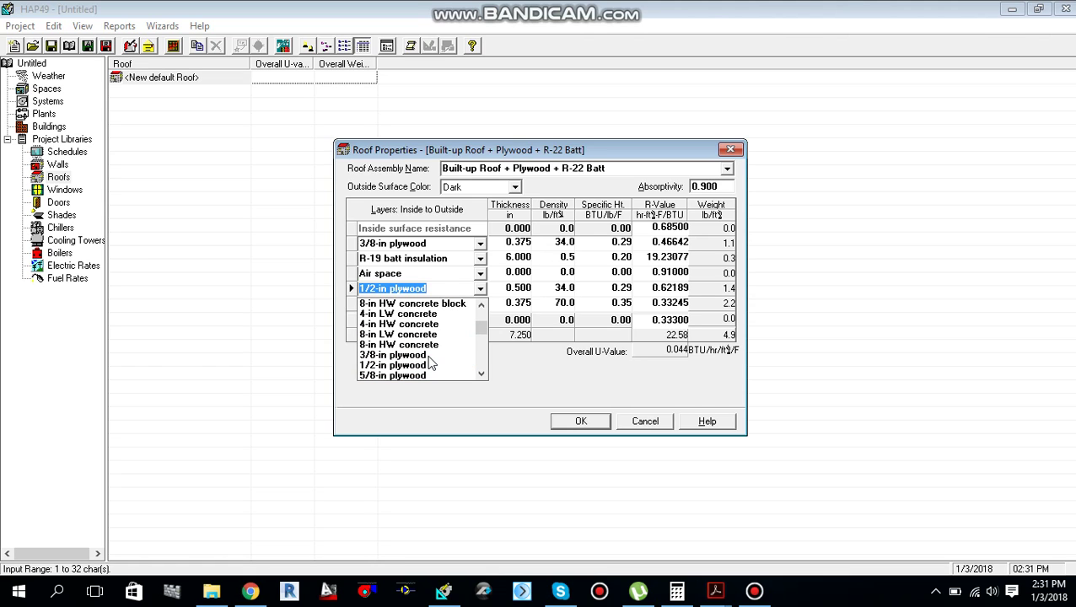
pyautogui.scroll(-3, 430, 363)
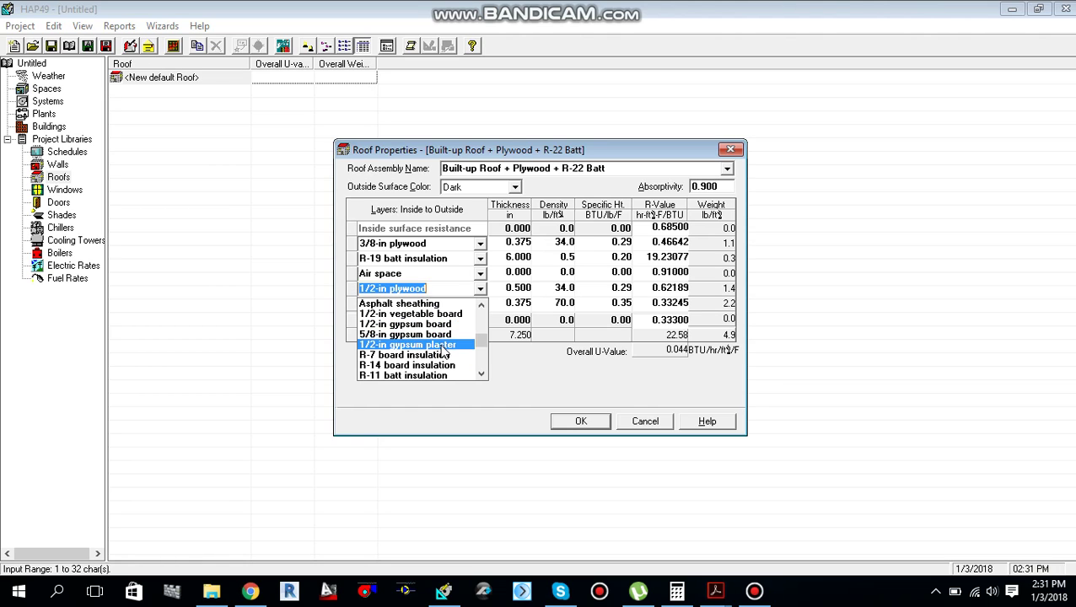
pyautogui.click(464, 344)
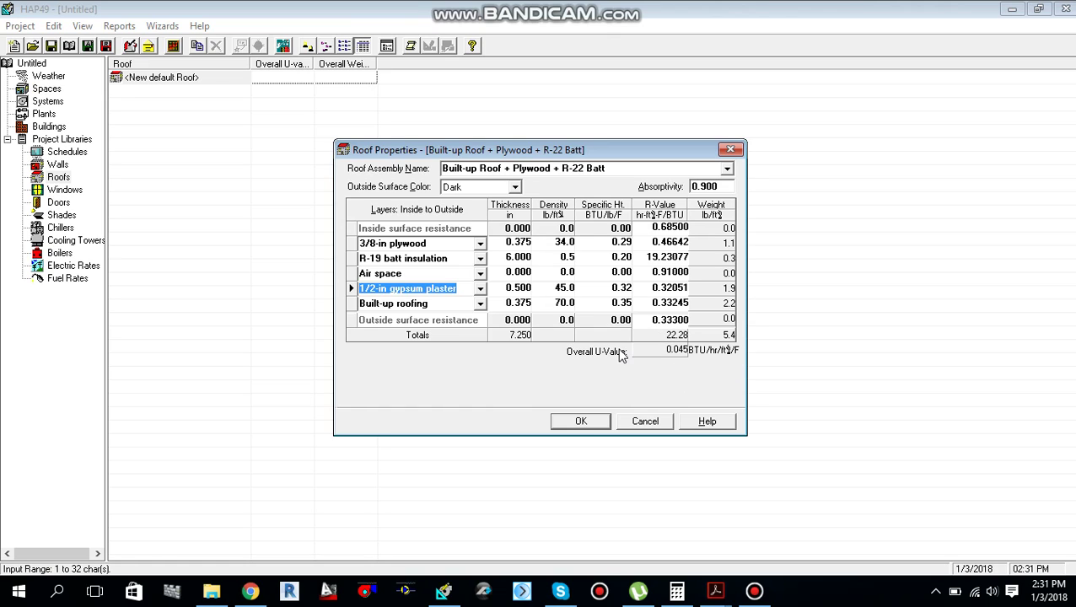
pyautogui.click(581, 422)
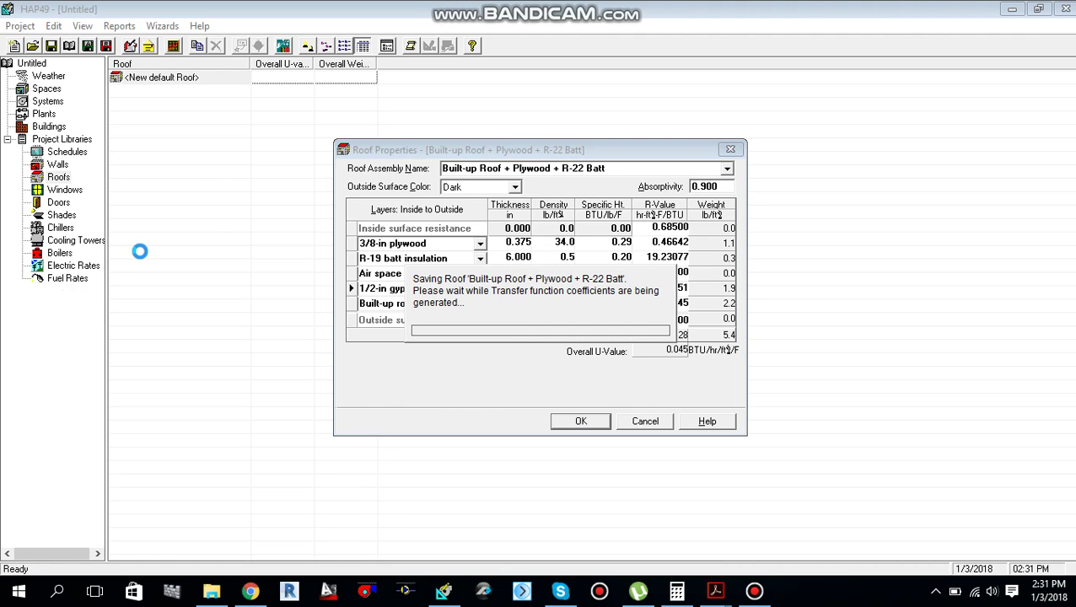
# - Start a new default window in the project libraries and name it Window 1
pyautogui.click(65, 189)
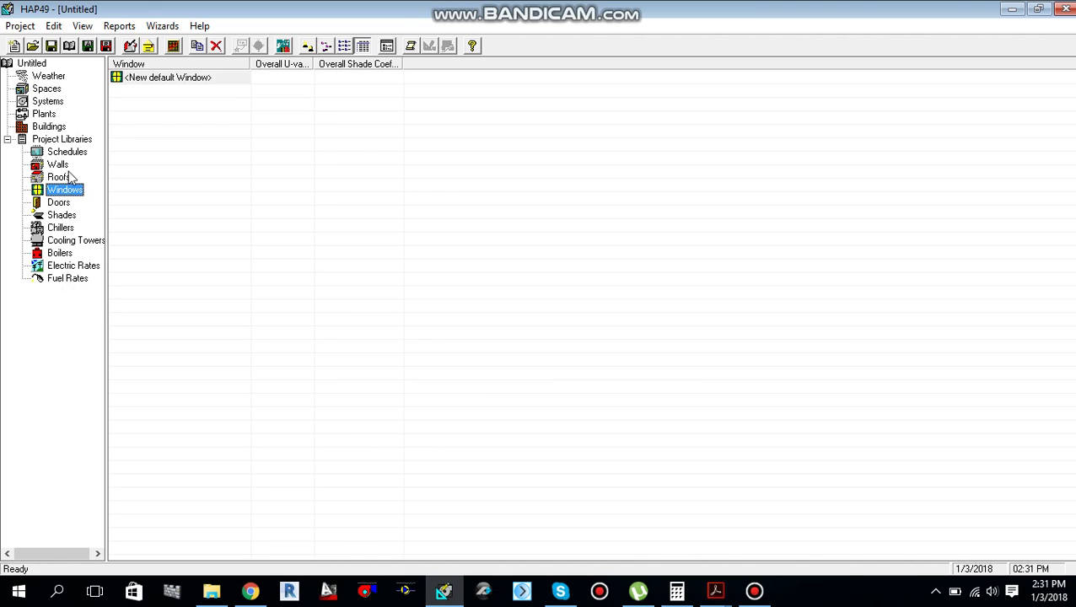
pyautogui.click(150, 80)
pyautogui.doubleClick(152, 80)
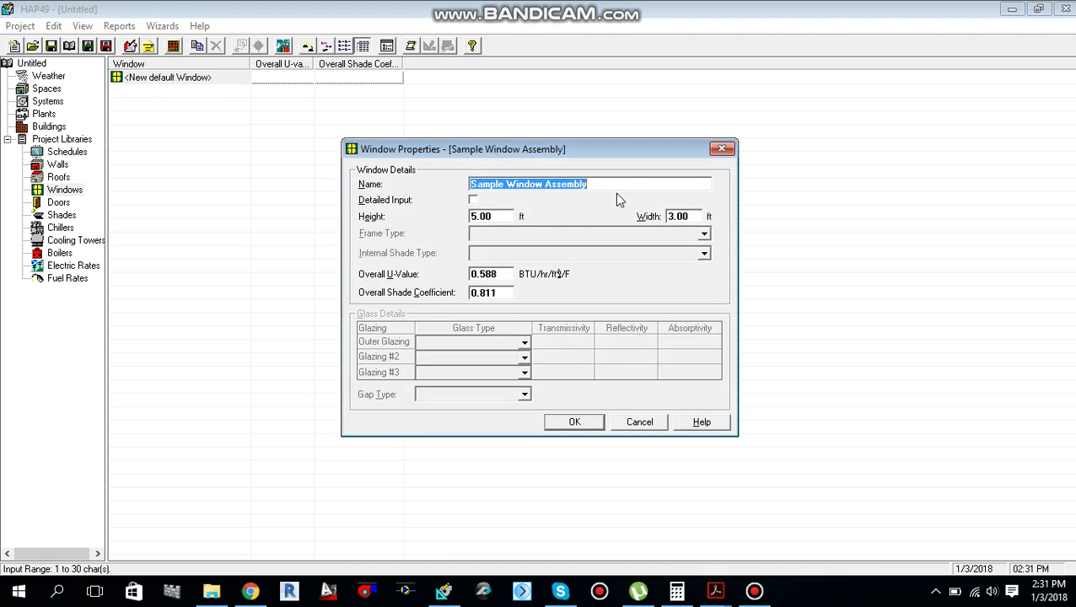
pyautogui.write('Window 1')
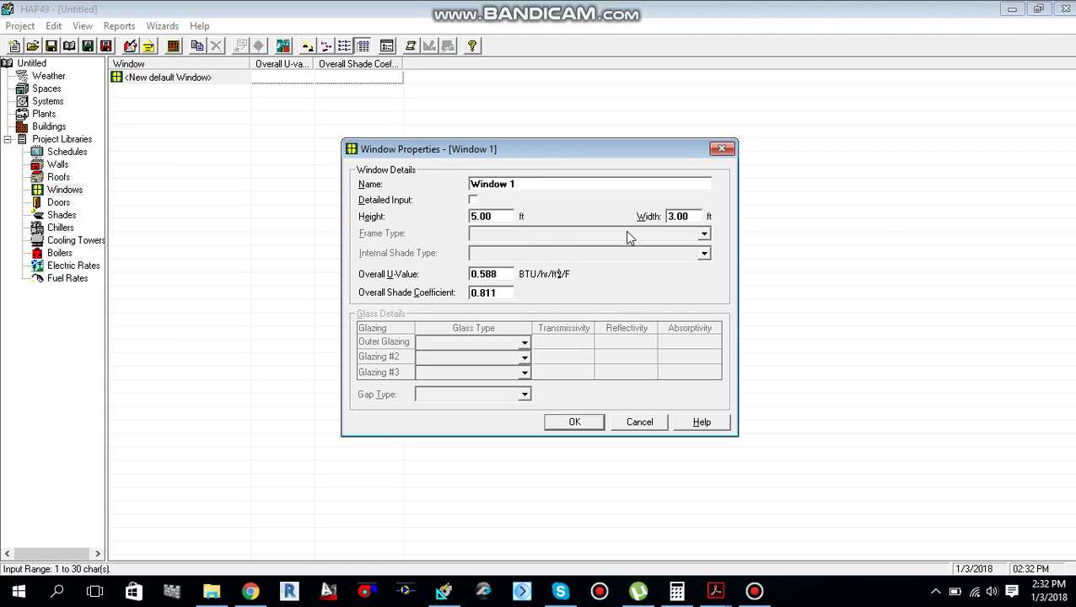
# - Check the W1 window's dimensions and locations on the floor plan in jpg2pdf.pdf and compare them with Window 1's size in HAP
pyautogui.click(716, 591)
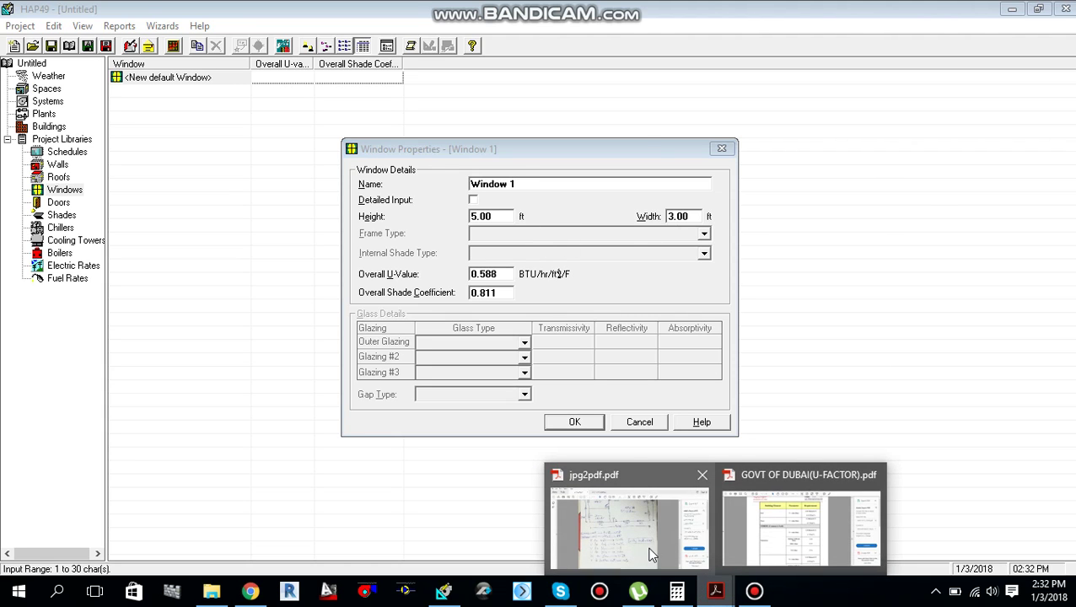
pyautogui.click(652, 554)
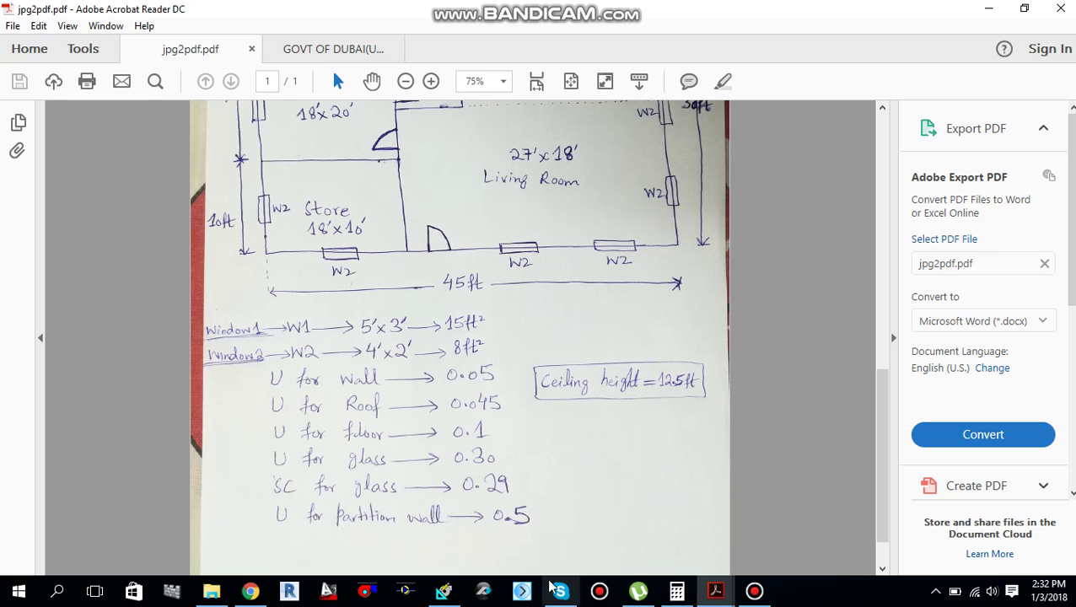
pyautogui.moveTo(450, 597)
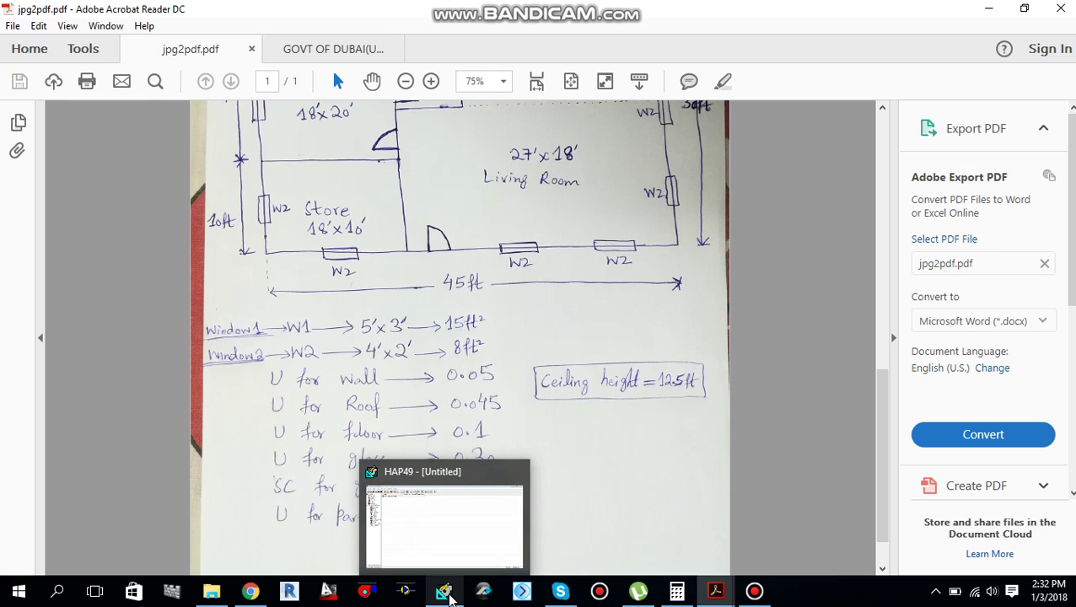
pyautogui.scroll(4, 649, 341)
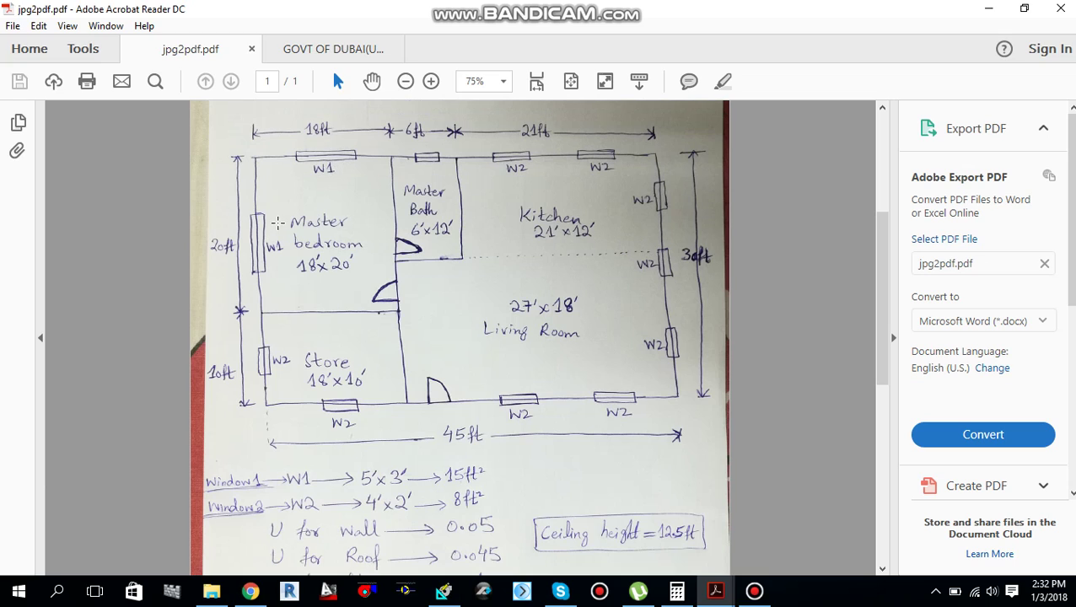
pyautogui.scroll(-2, 380, 388)
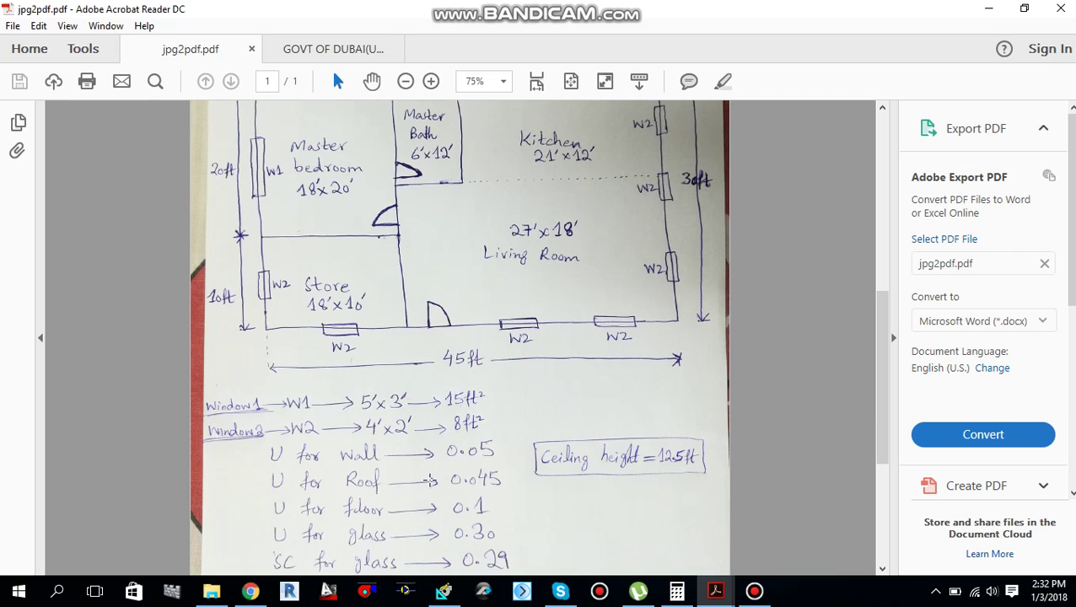
pyautogui.click(444, 591)
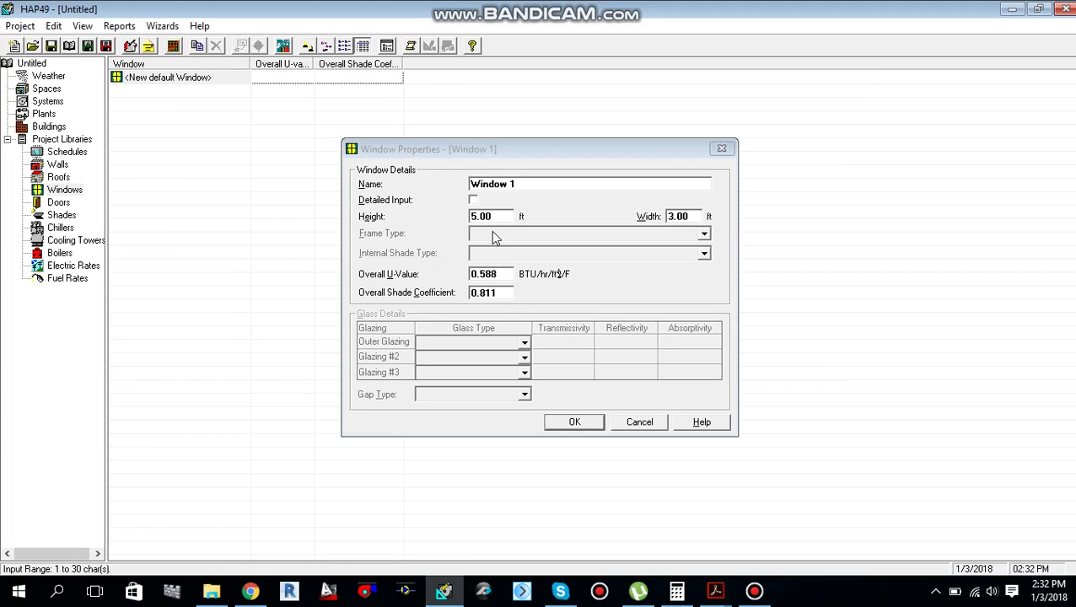
pyautogui.click(693, 217)
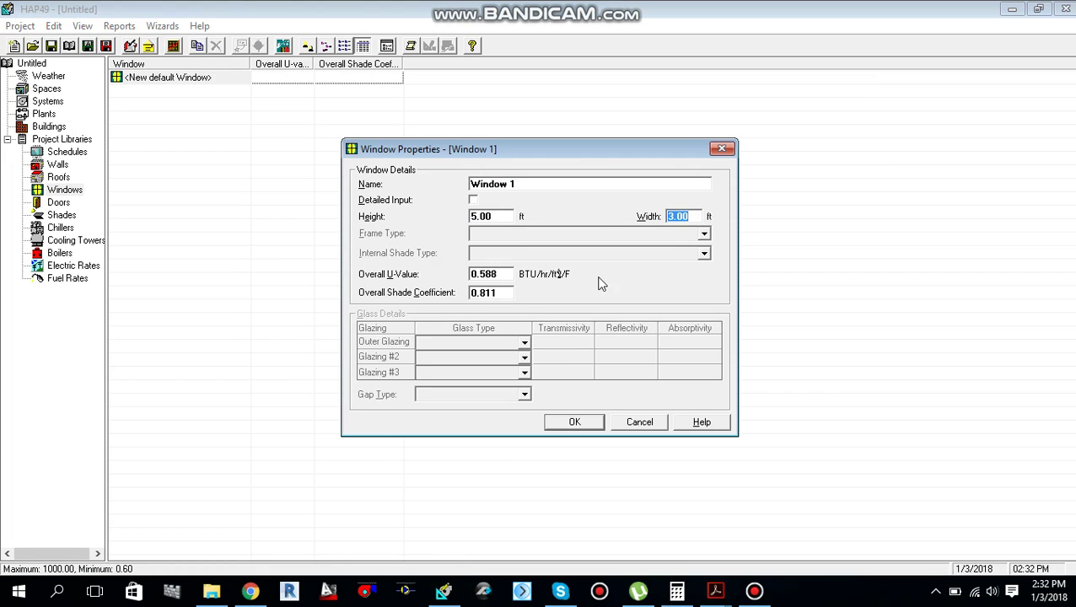
# - Using the glass values noted in jpg2pdf.pdf, set Window 1's overall U-value to 0.30 and shade coefficient to 0.29, and save the window
pyautogui.click(715, 591)
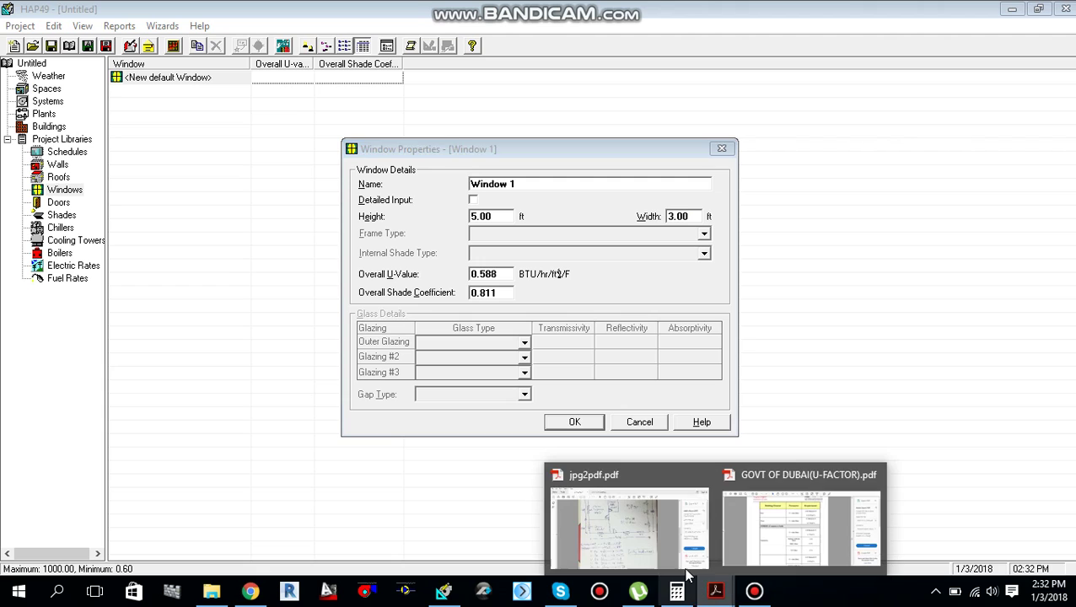
pyautogui.click(675, 557)
pyautogui.scroll(-3, 451, 403)
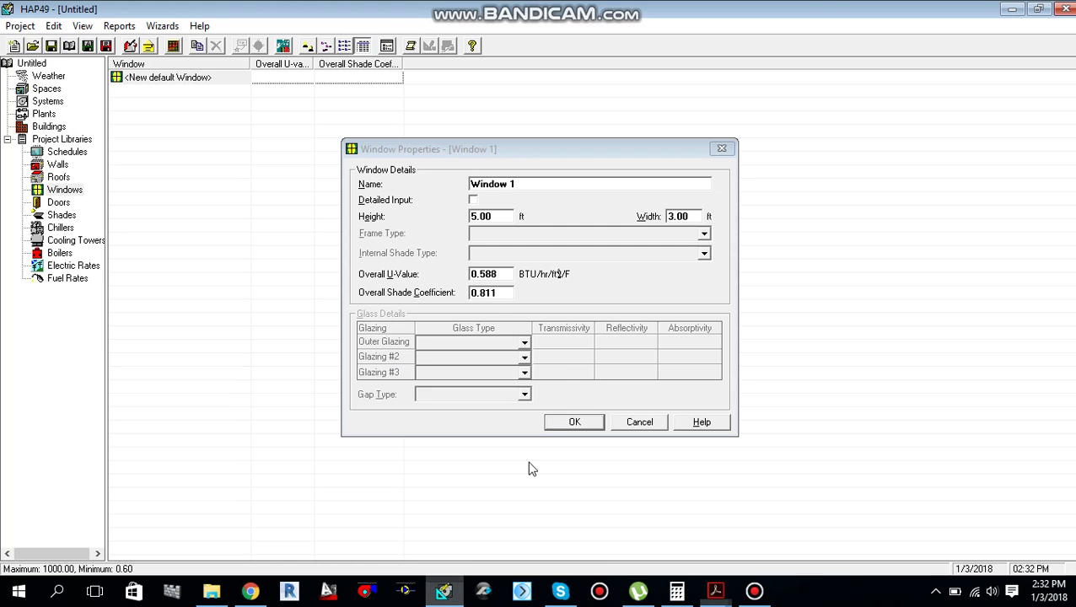
pyautogui.click(441, 592)
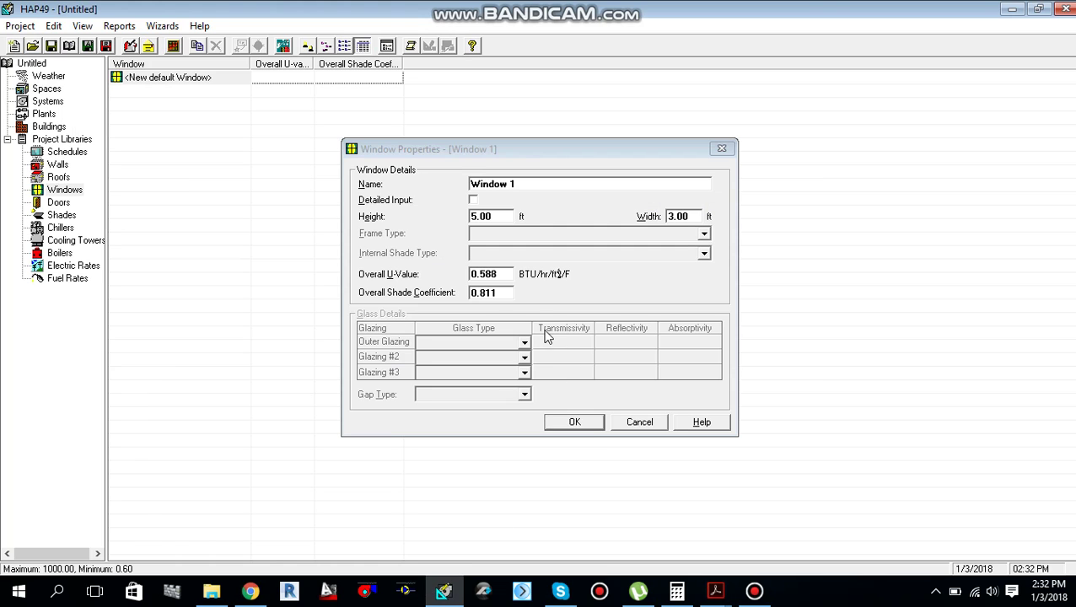
pyautogui.doubleClick(501, 273)
pyautogui.write('0.30')
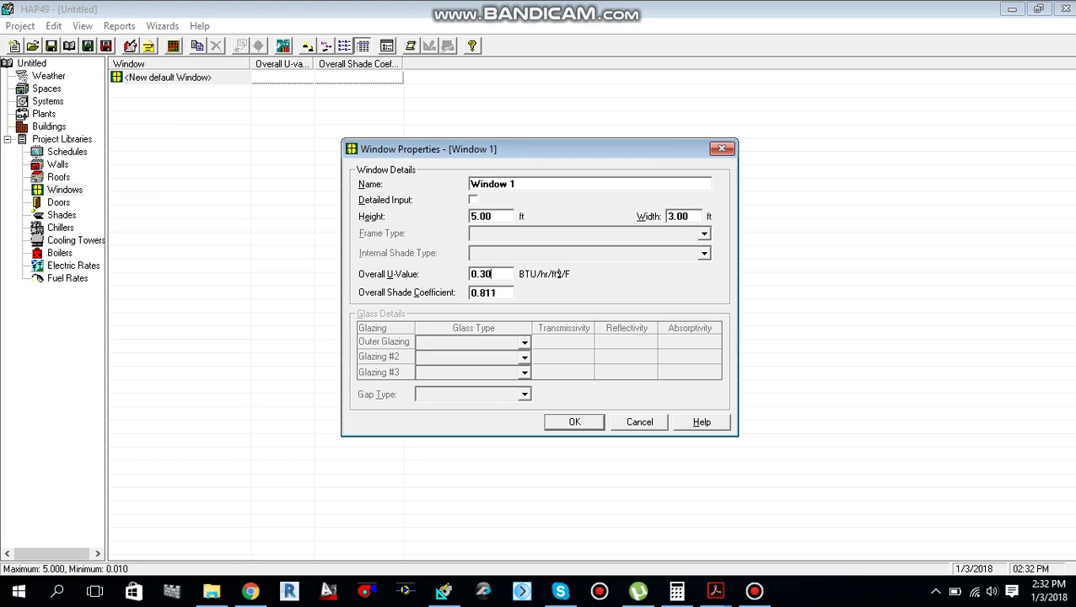
pyautogui.doubleClick(503, 291)
pyautogui.write('0.29')
pyautogui.click(574, 421)
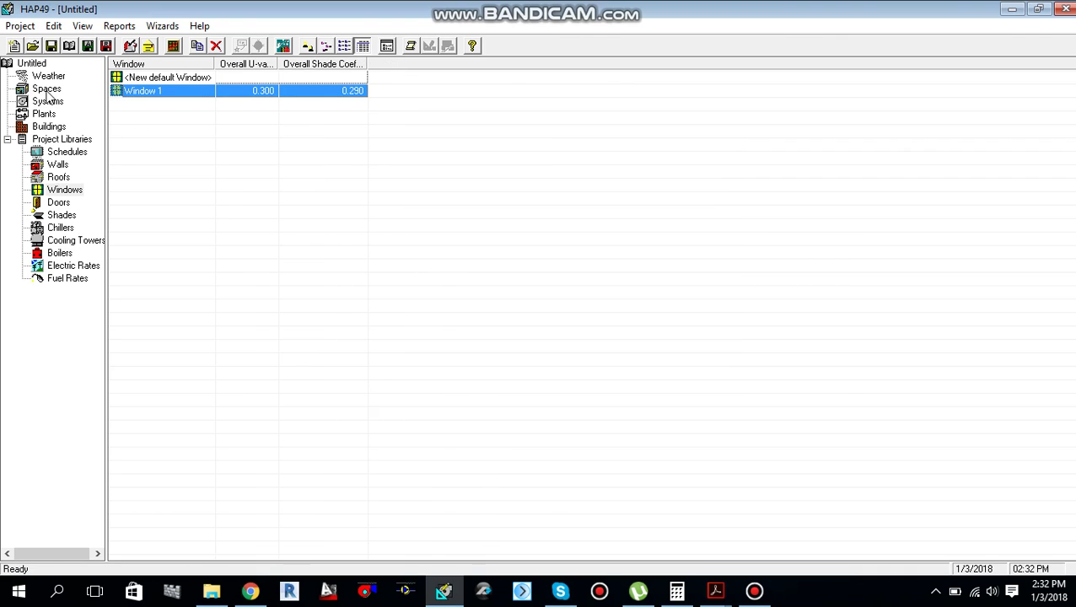
# - Set the project's weather location to Dubai, United Arab Emirates, in the Middle East region and save the weather properties
pyautogui.click(45, 91)
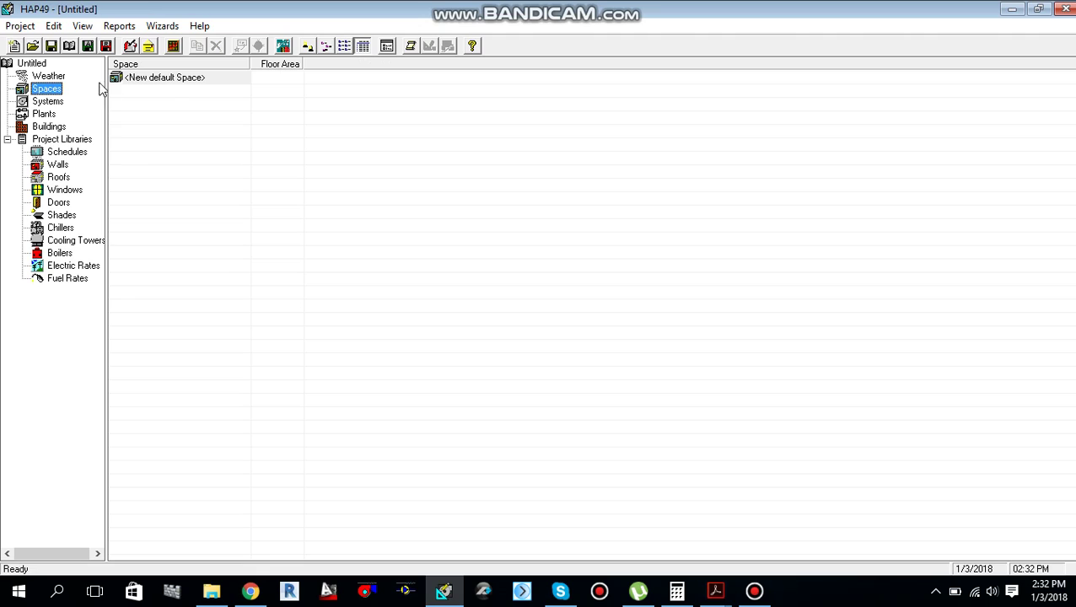
pyautogui.click(172, 80)
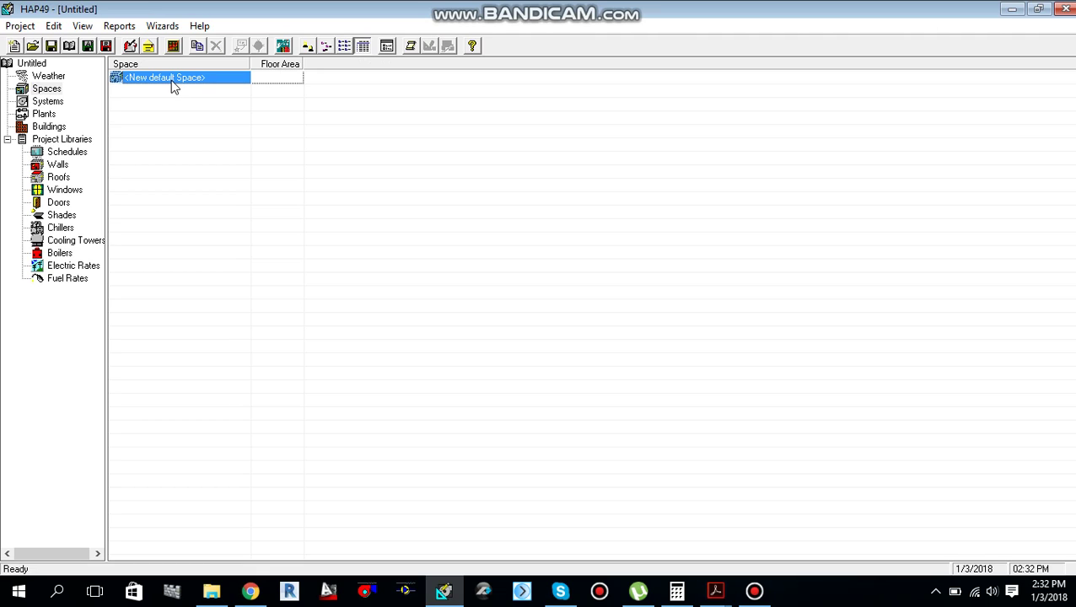
pyautogui.click(50, 78)
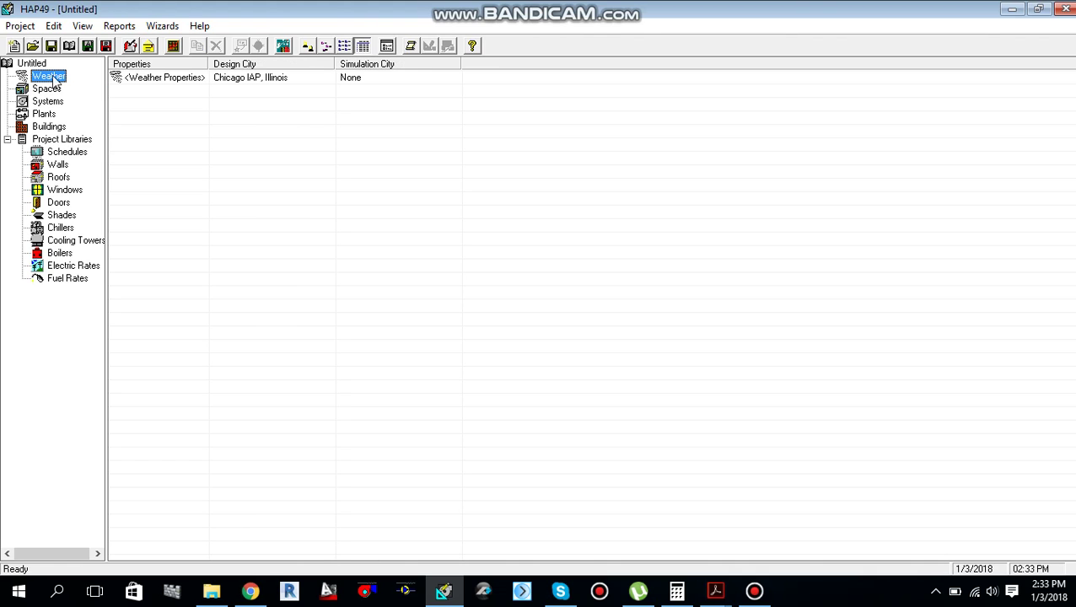
pyautogui.doubleClick(158, 81)
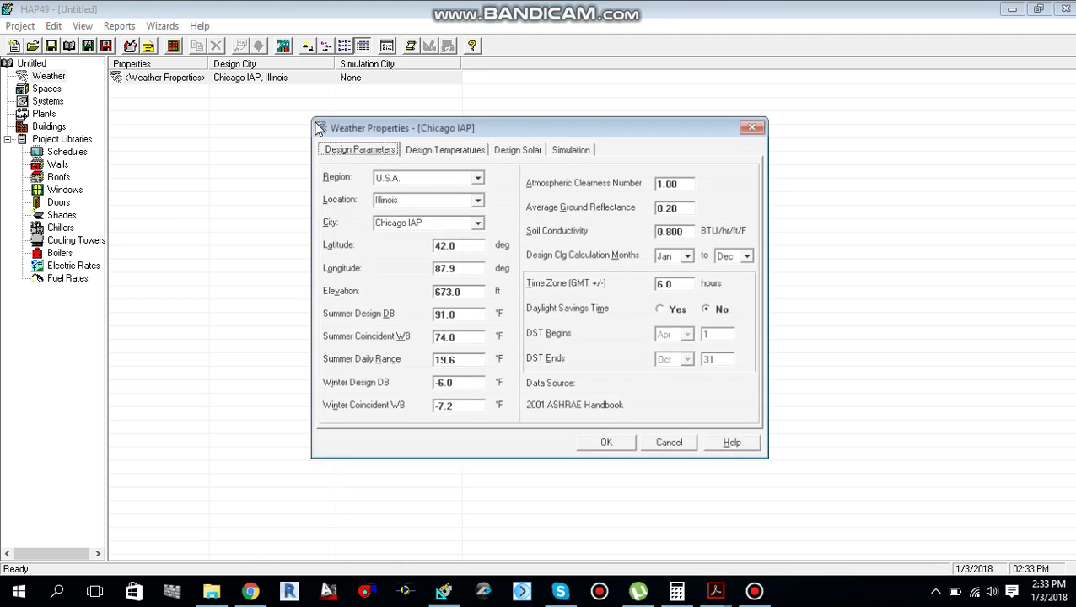
pyautogui.click(475, 177)
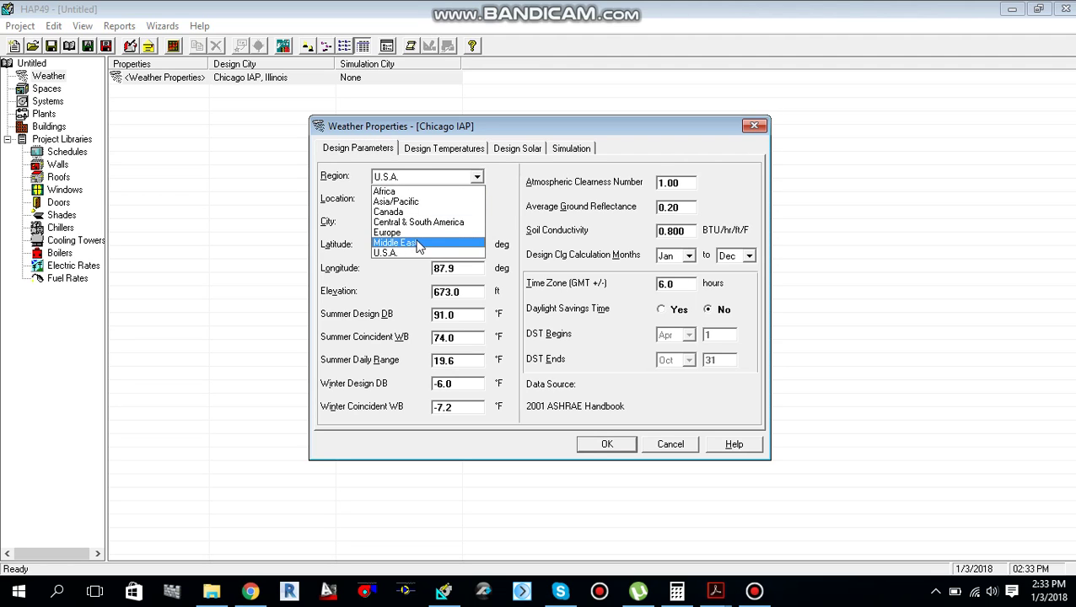
pyautogui.click(414, 243)
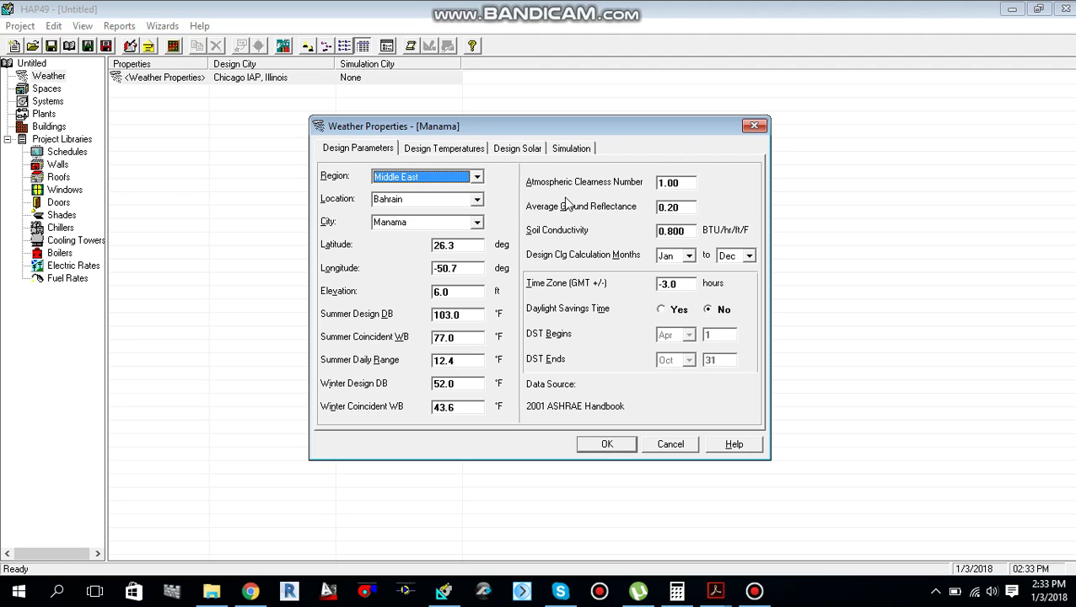
pyautogui.click(477, 200)
pyautogui.scroll(-2, 447, 249)
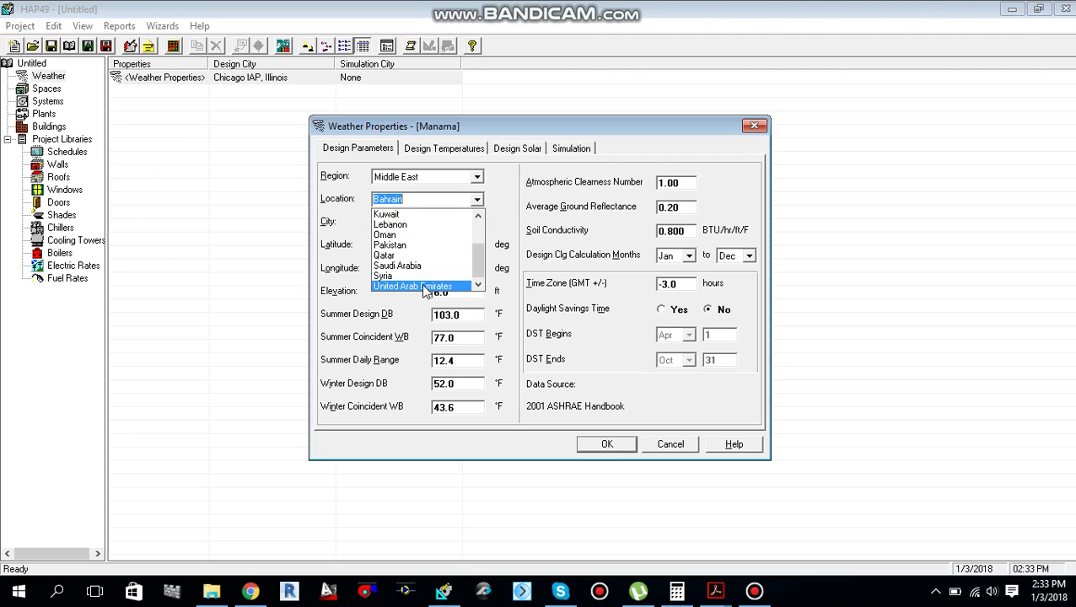
pyautogui.click(426, 287)
pyautogui.click(476, 222)
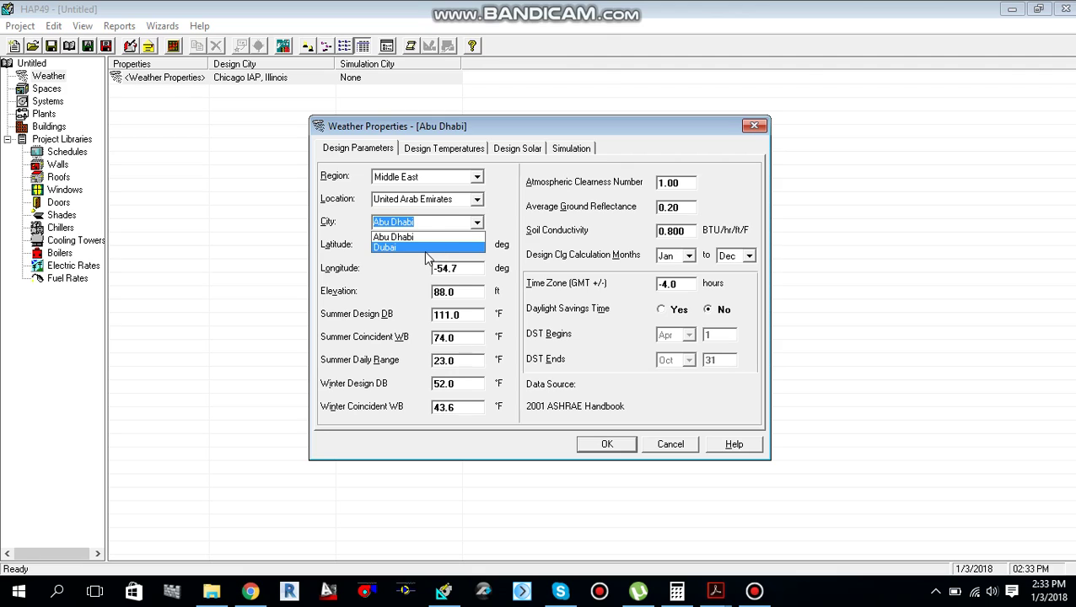
pyautogui.click(427, 248)
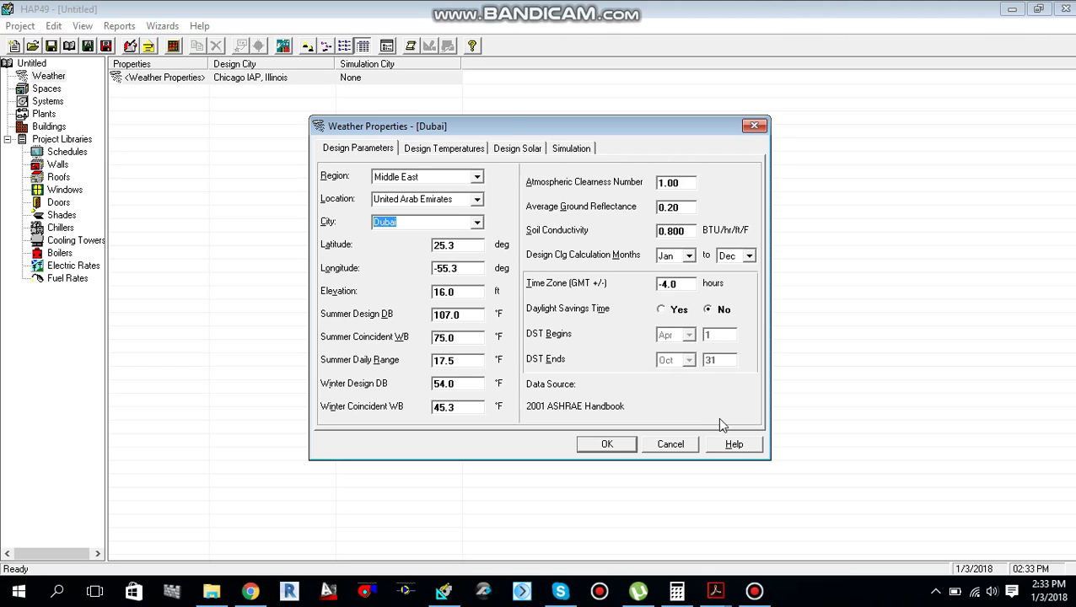
pyautogui.click(606, 444)
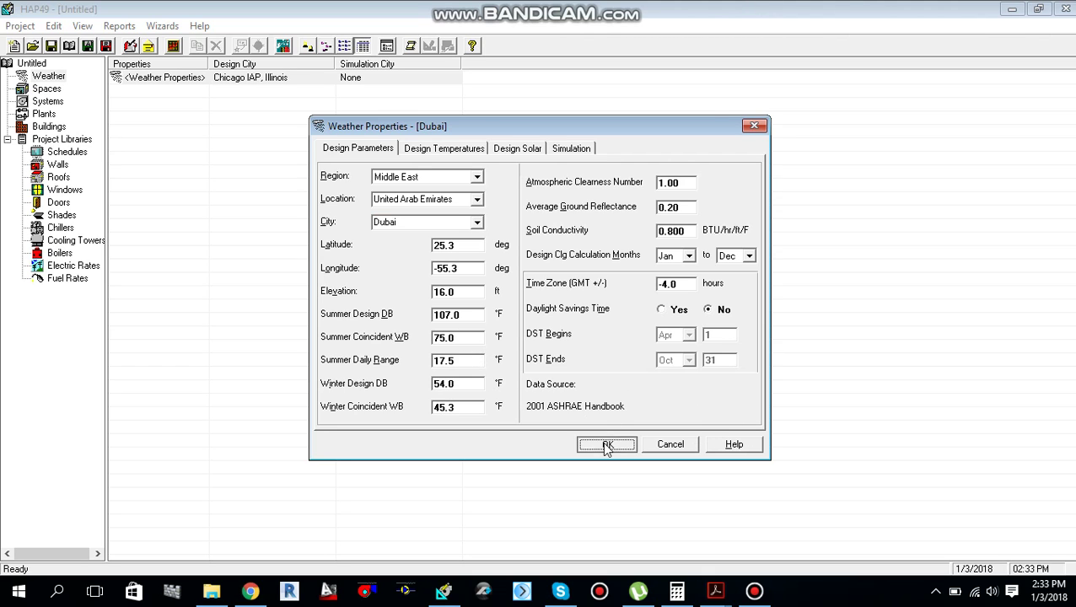
# - Start a new default space in the project and name it Master Bedroom
pyautogui.click(48, 90)
pyautogui.doubleClick(150, 78)
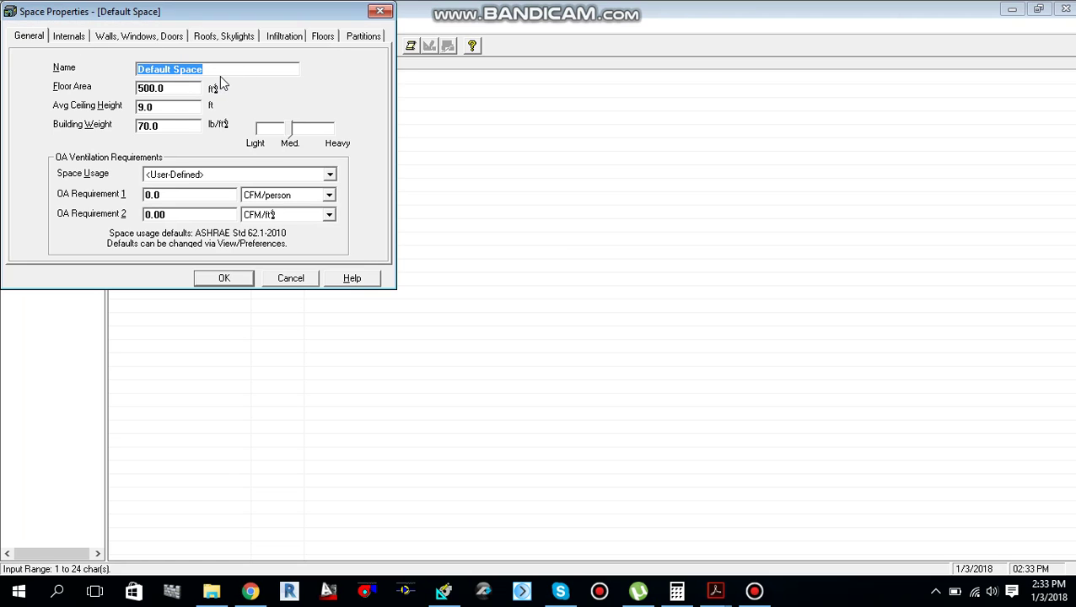
pyautogui.write('Master B')
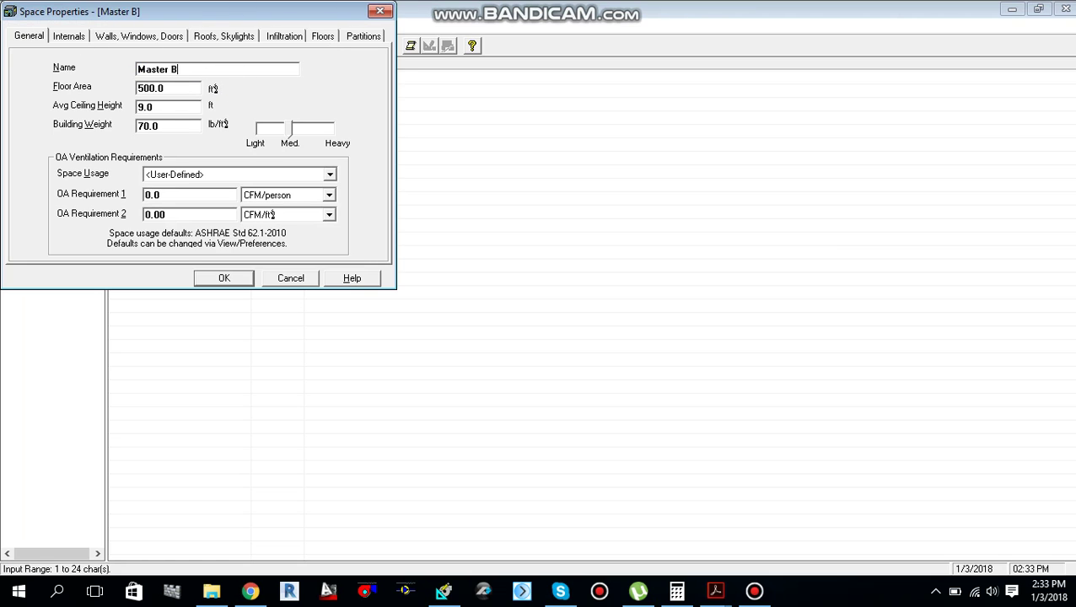
pyautogui.write('edroom')
pyautogui.press('Tab')
# - Check the master bedroom's dimensions on the floor plan in jpg2pdf.pdf and compute its area as 18*20 in Calculator
pyautogui.click(677, 593)
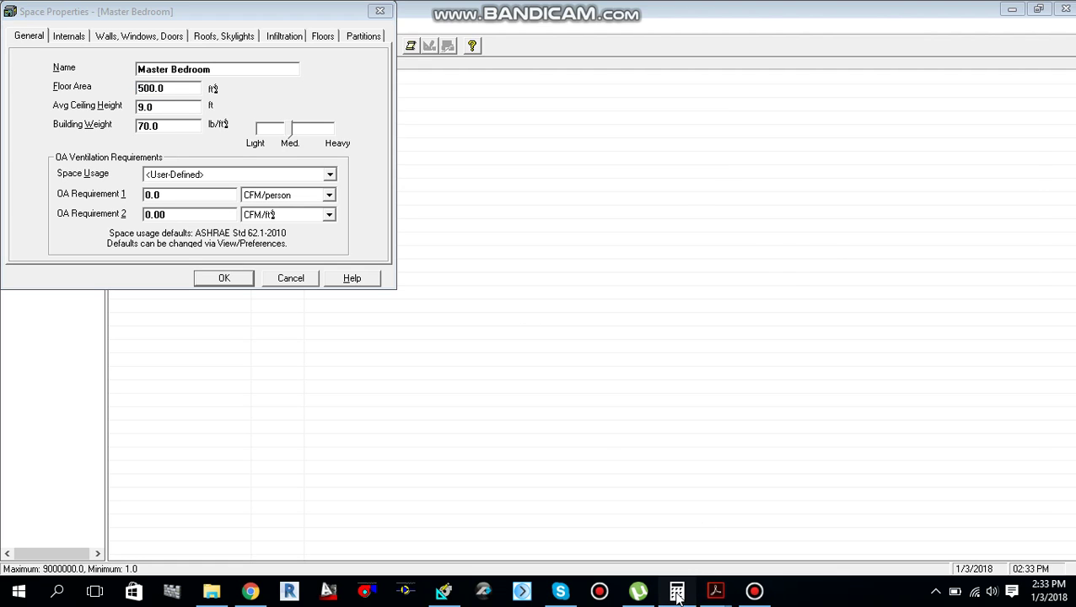
pyautogui.moveTo(715, 593)
pyautogui.click(658, 541)
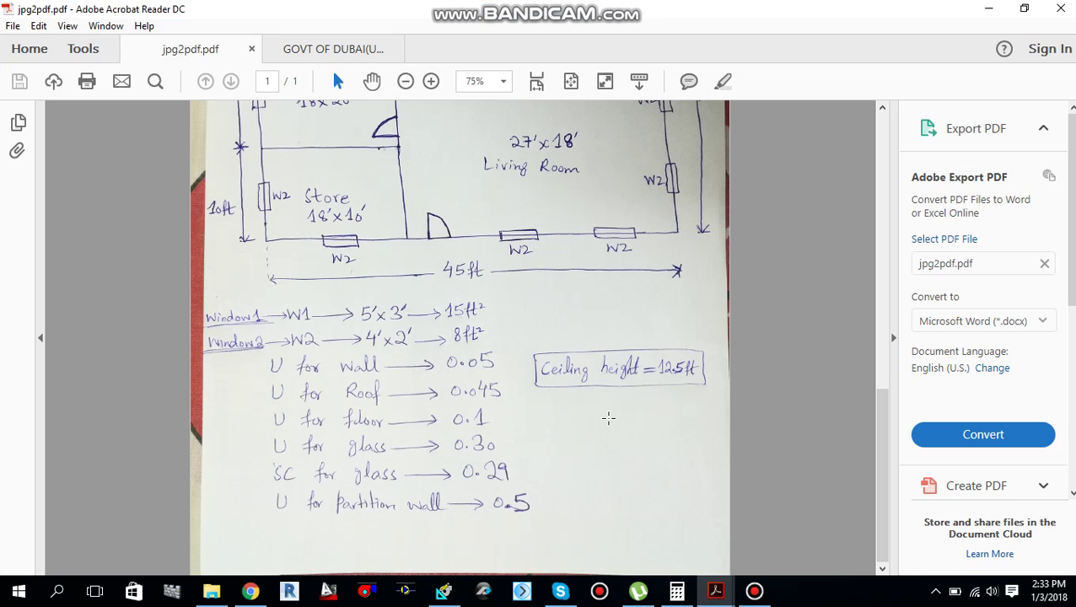
pyautogui.scroll(3, 548, 415)
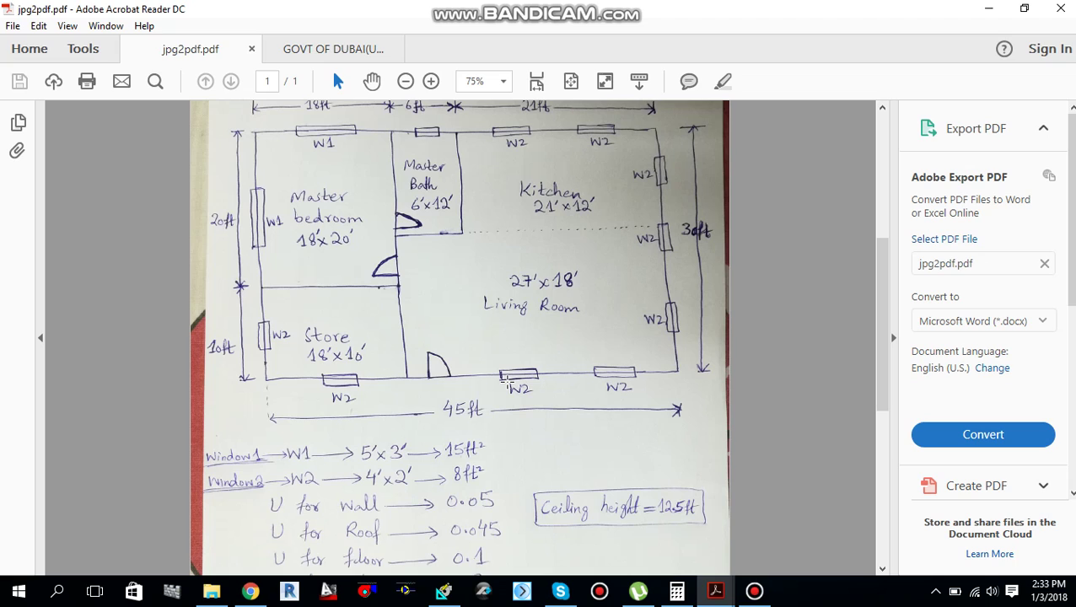
pyautogui.click(677, 593)
pyautogui.write('18*20')
pyautogui.press('Return')
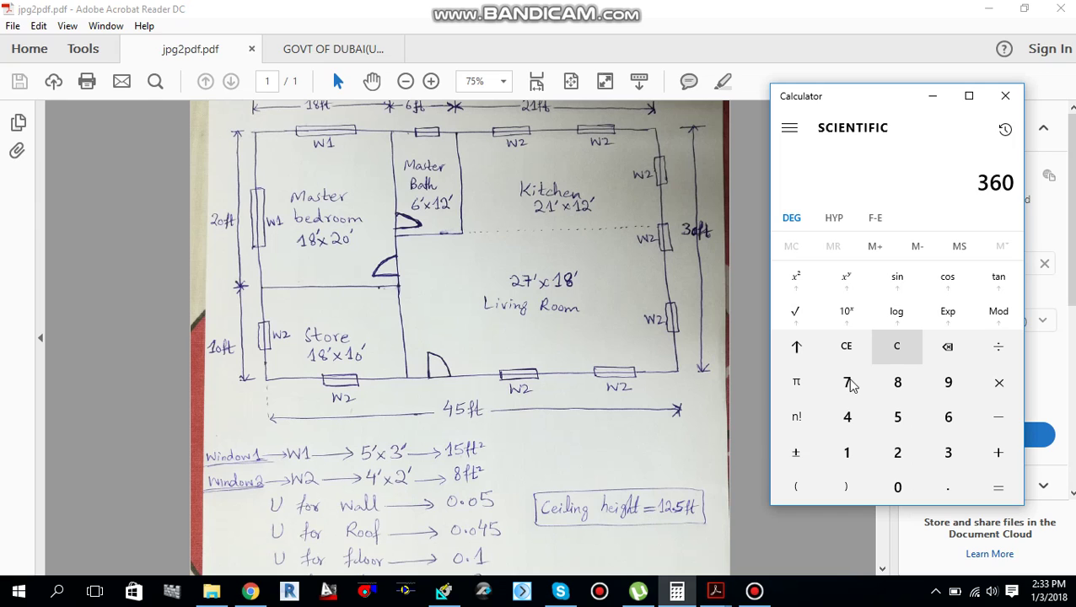
# - Back in HAP, set the Master Bedroom's floor area to 360 ft²
pyautogui.click(443, 593)
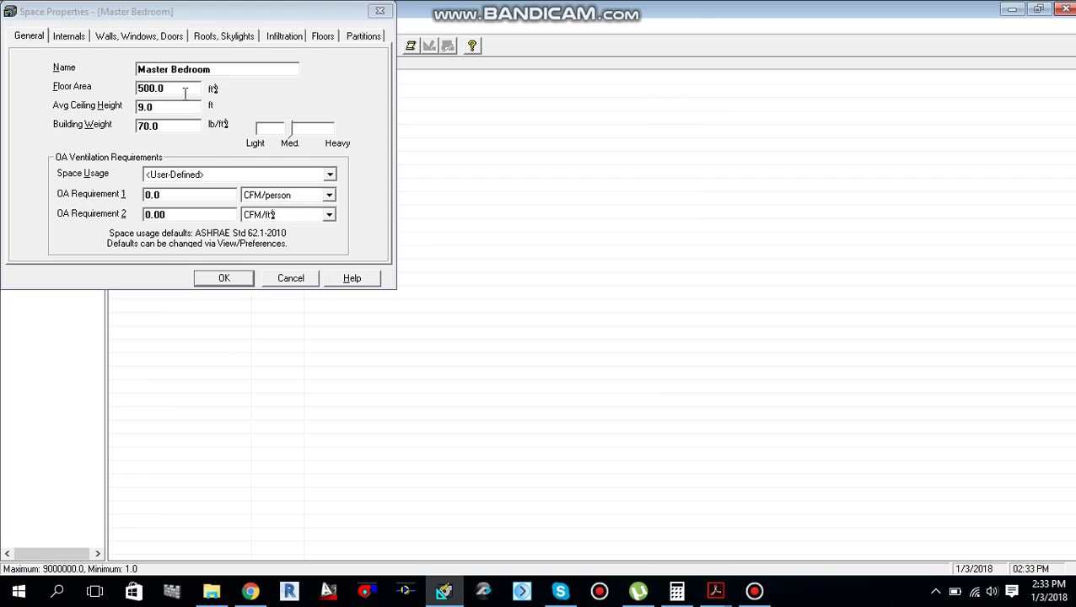
pyautogui.click(184, 92)
pyautogui.press('BackSpace')
pyautogui.press('BackSpace')
pyautogui.press('BackSpace')
pyautogui.press('BackSpace')
pyautogui.write('36')
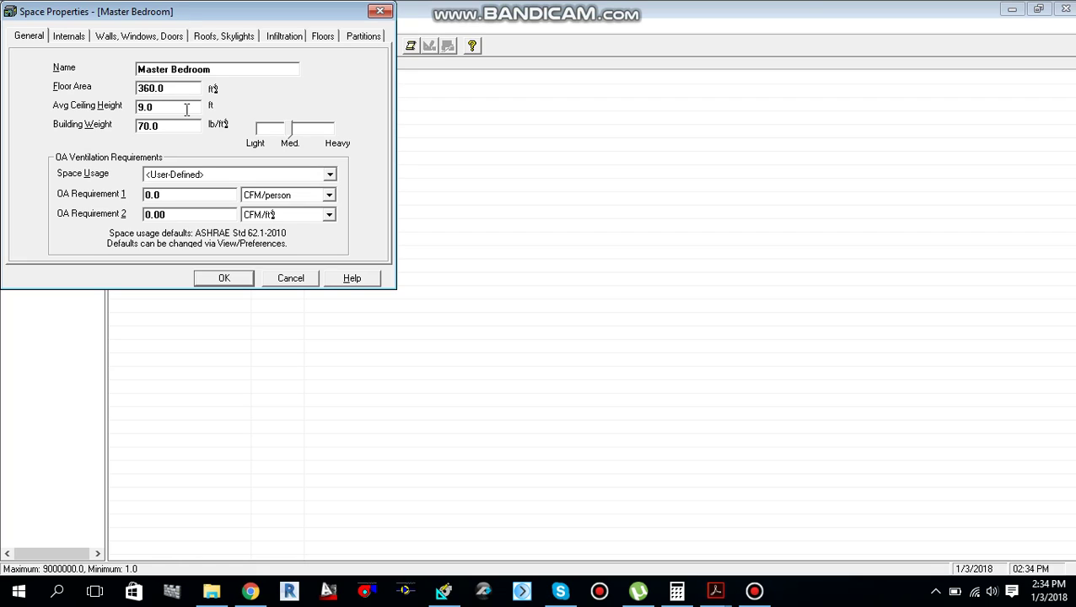
# - Set the Master Bedroom's average ceiling height to 12.5 ft and its building weight to 80 lb/ft²
pyautogui.click(186, 109)
pyautogui.write('12.5')
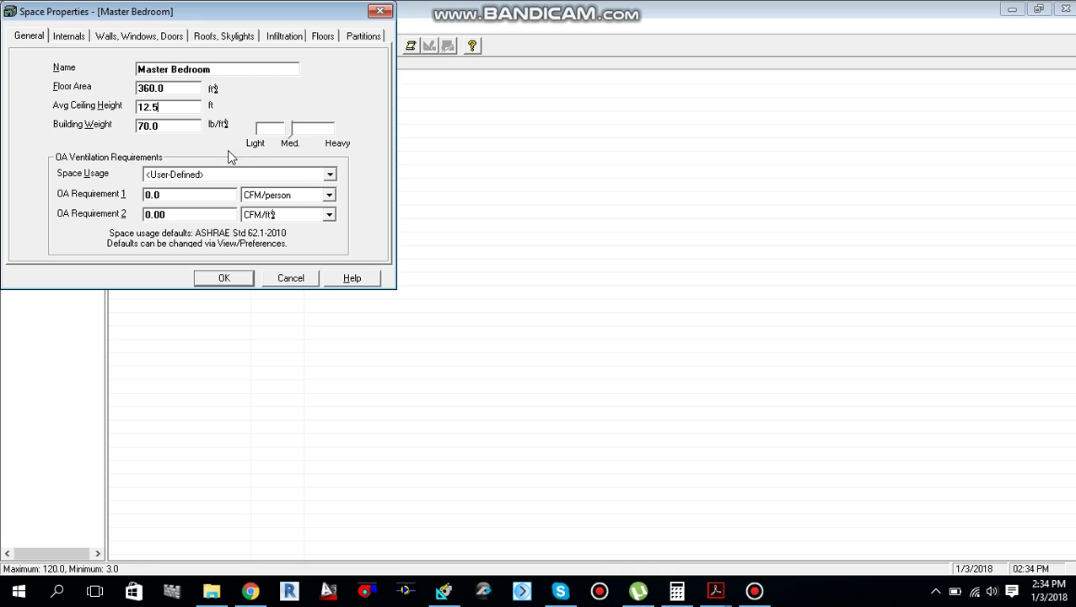
pyautogui.press('Tab')
pyautogui.write('80')
# - Choose HOTEL: Bedroom/living room as the space usage for the Master Bedroom's outdoor air ventilation requirements
pyautogui.click(331, 175)
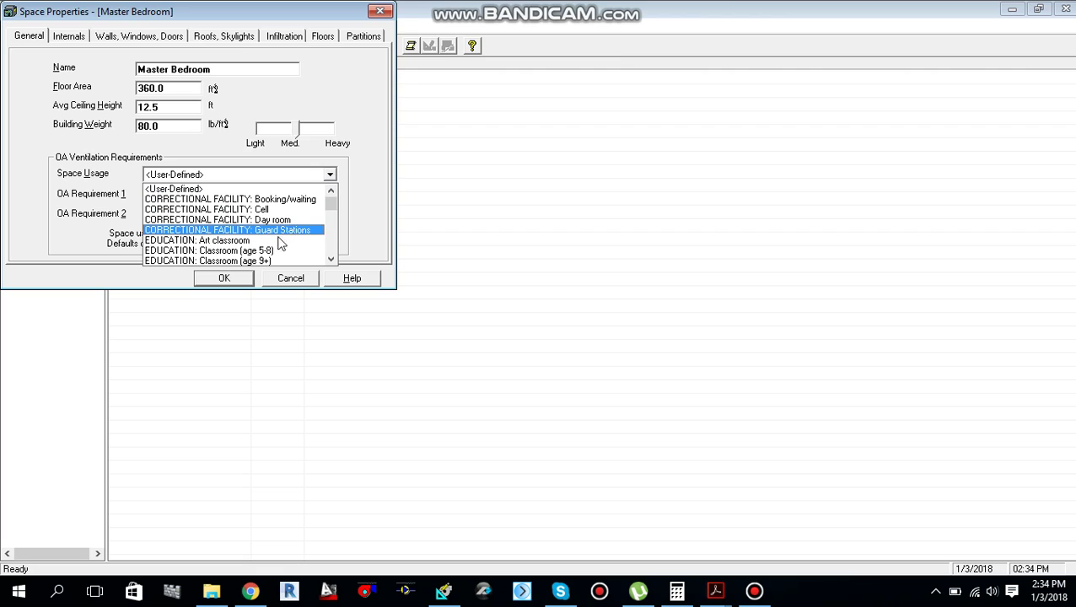
pyautogui.scroll(-4, 270, 245)
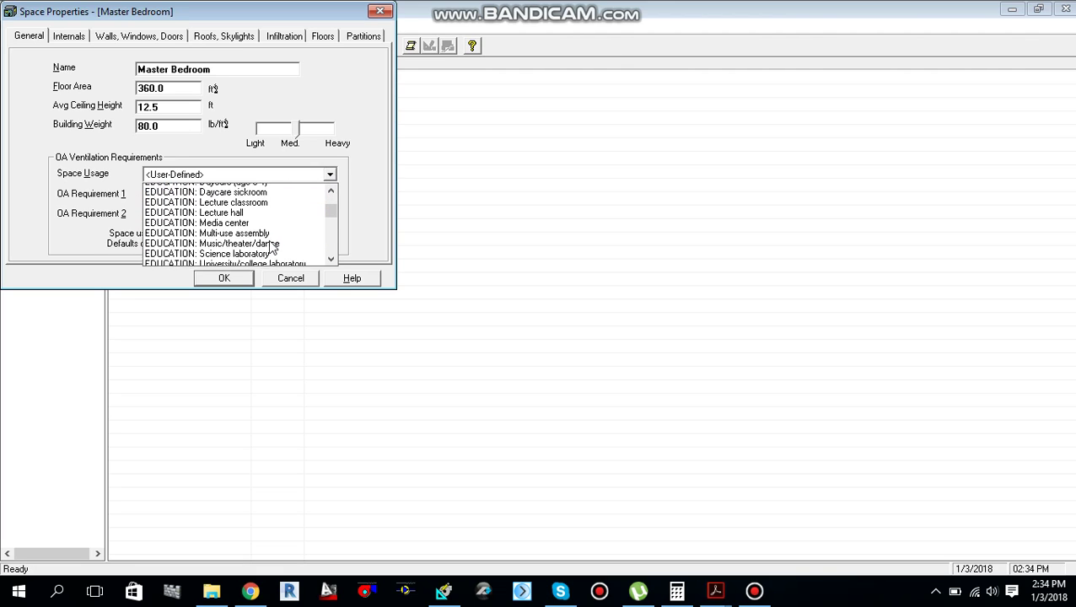
pyautogui.scroll(-1, 272, 246)
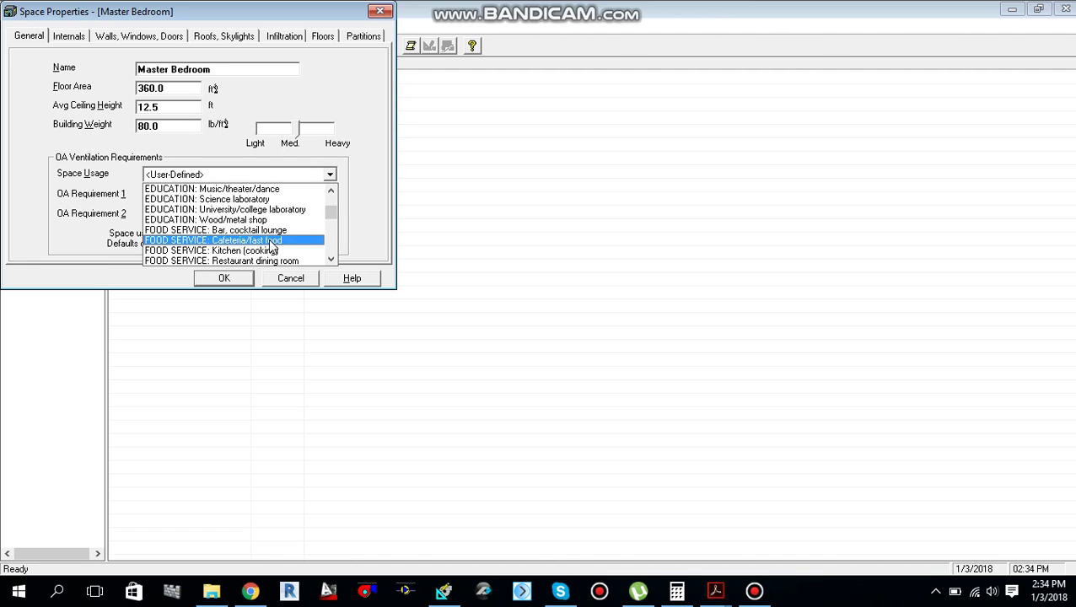
pyautogui.scroll(-4, 279, 246)
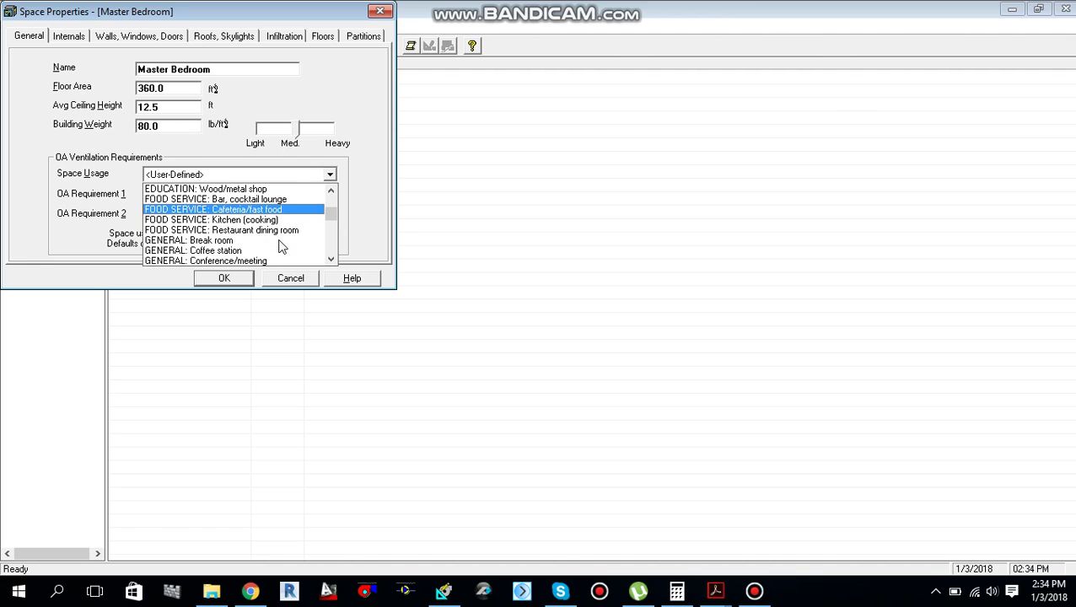
pyautogui.scroll(-4, 272, 254)
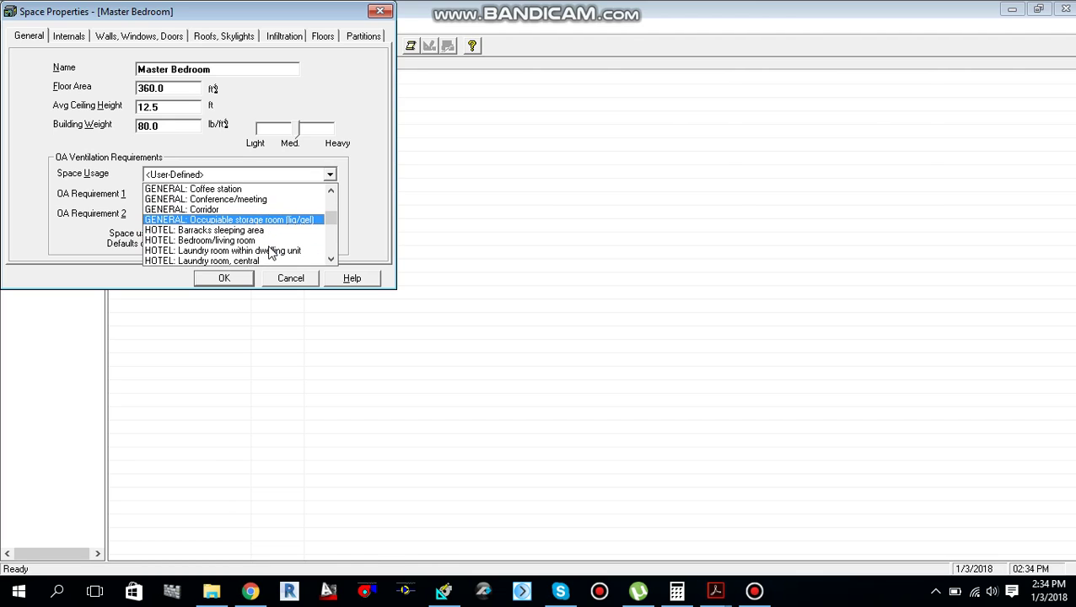
pyautogui.click(220, 241)
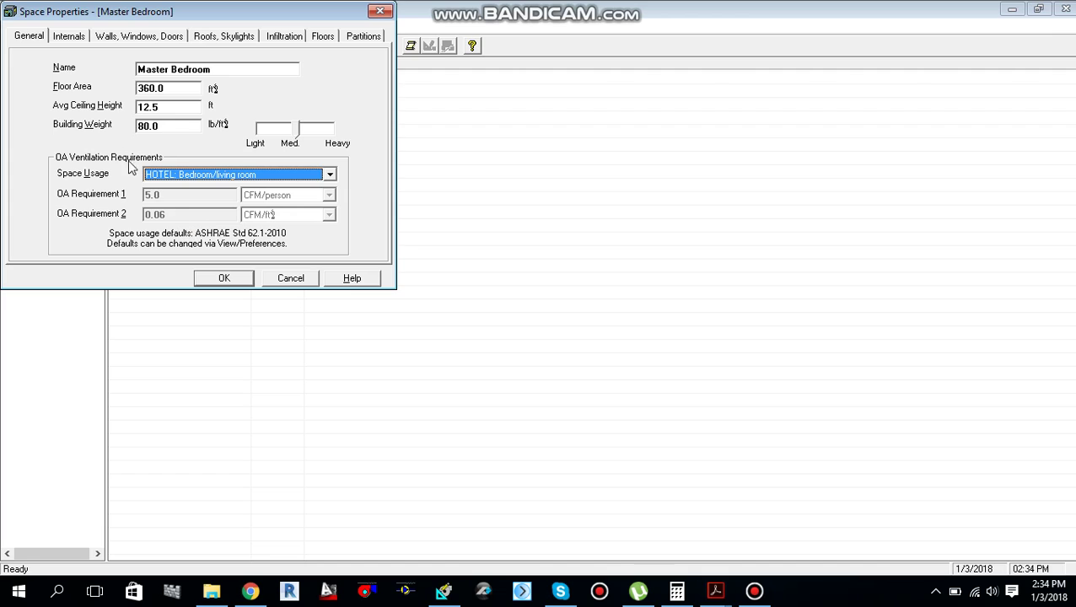
# - Set the Master Bedroom's overhead lighting to recessed, unvented fixtures at 1.00 W/ft² with a ballast multiplier of 1.07
pyautogui.click(68, 38)
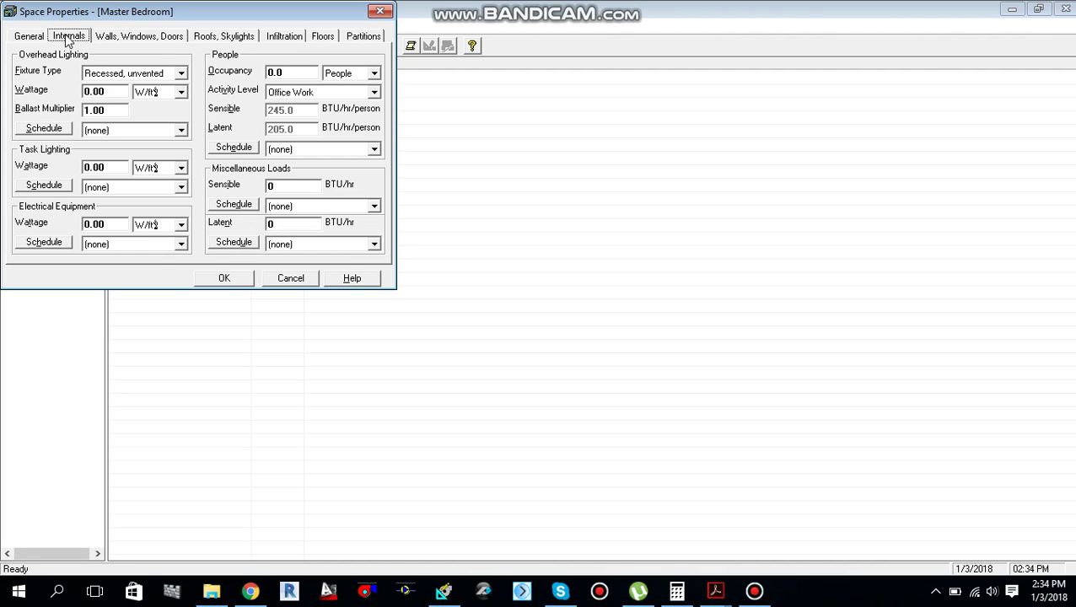
pyautogui.click(180, 75)
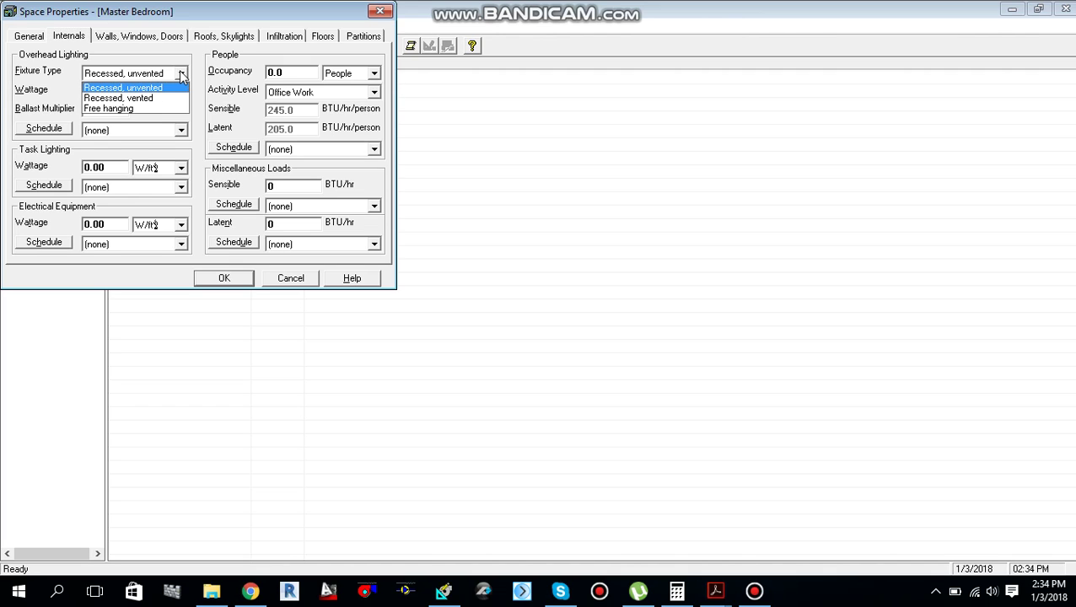
pyautogui.click(168, 89)
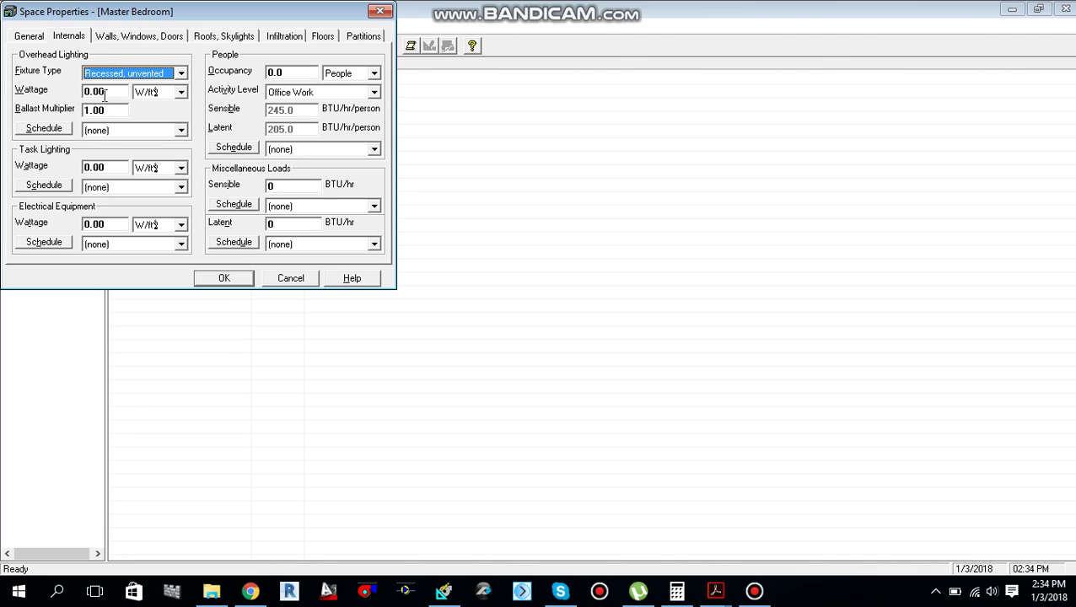
pyautogui.click(181, 92)
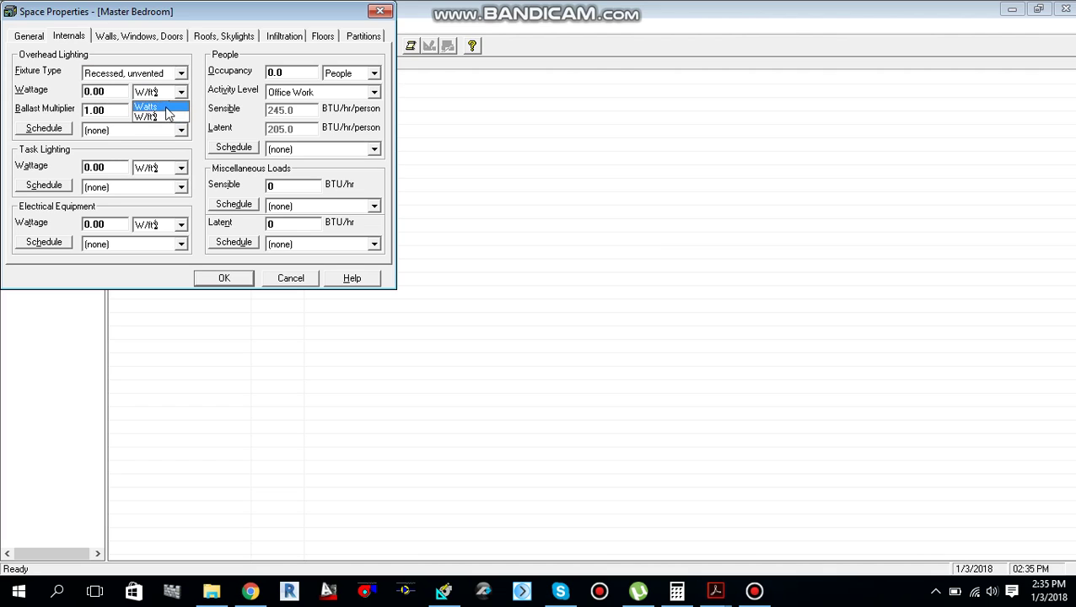
pyautogui.click(162, 110)
pyautogui.click(122, 93)
pyautogui.write('1')
pyautogui.click(152, 95)
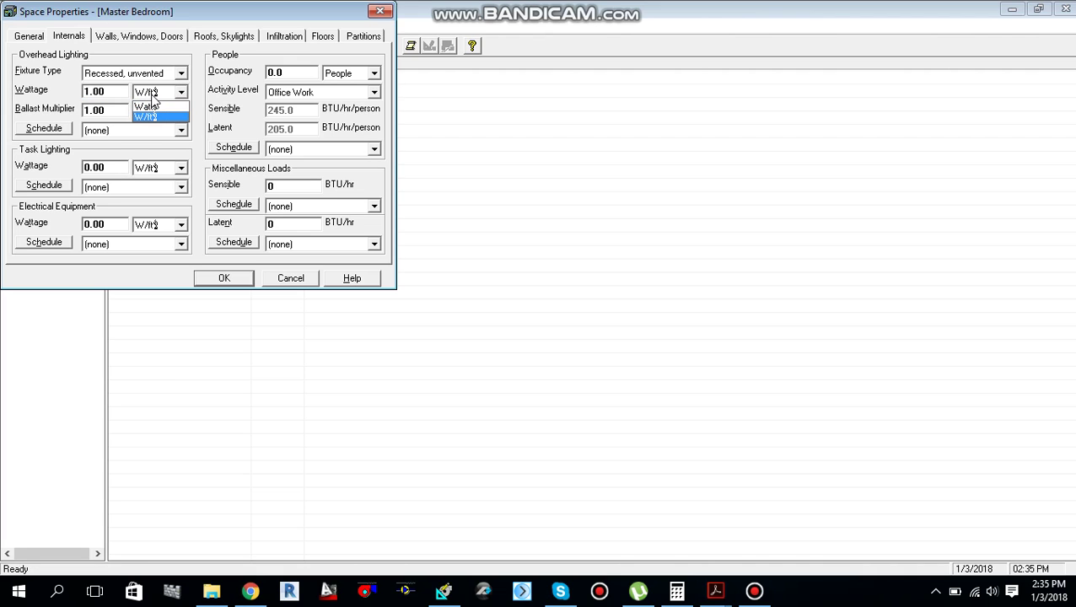
pyautogui.click(160, 117)
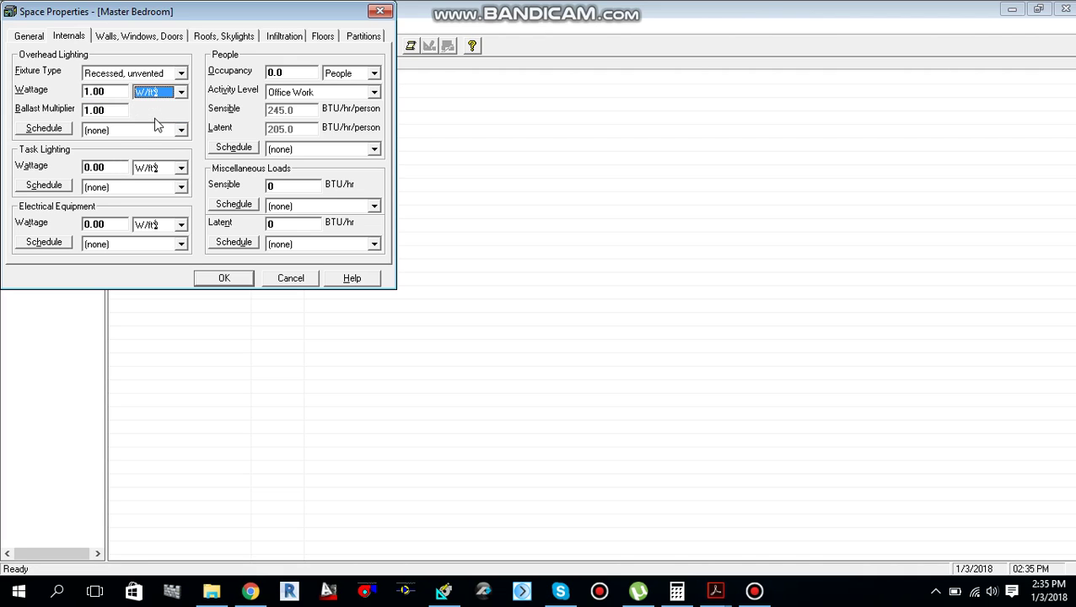
pyautogui.click(109, 112)
pyautogui.write('1')
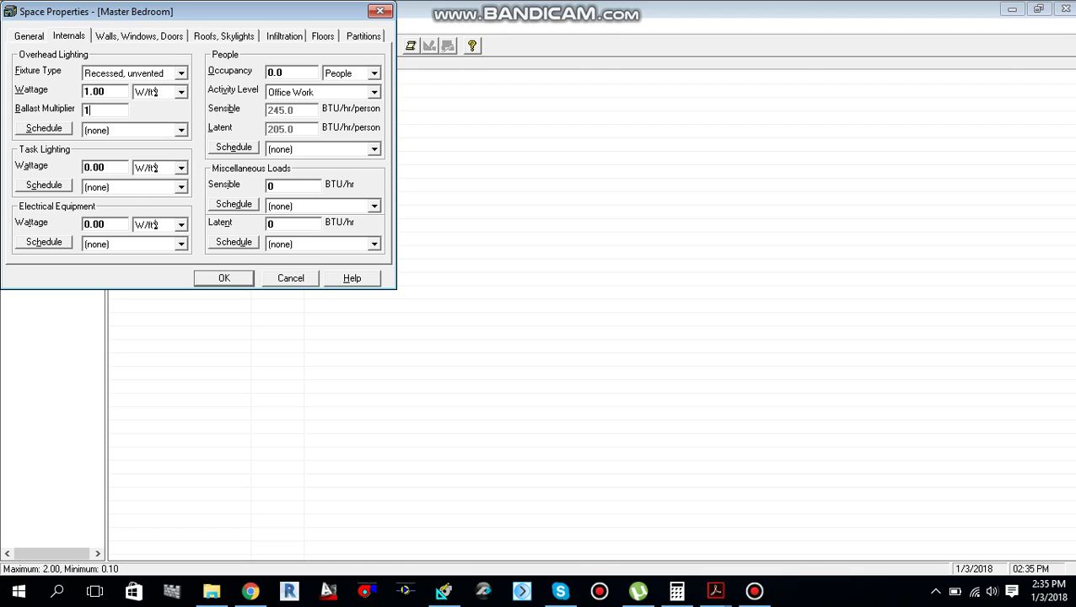
pyautogui.write('.07')
# - Create a new fractional schedule named LIGHT for the overhead lighting and save it
pyautogui.click(133, 132)
pyautogui.click(141, 156)
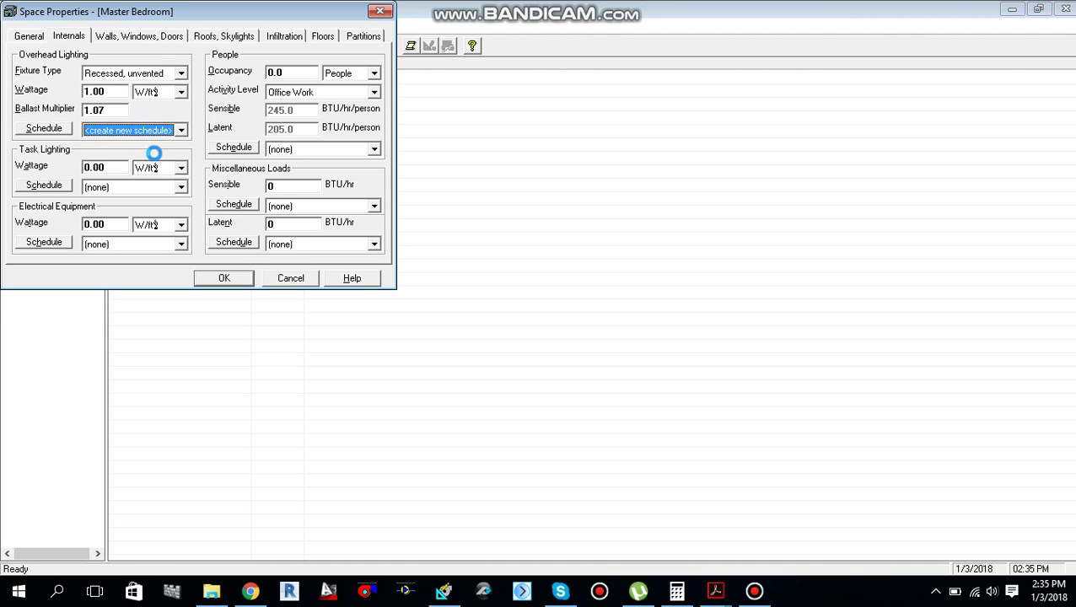
pyautogui.click(249, 92)
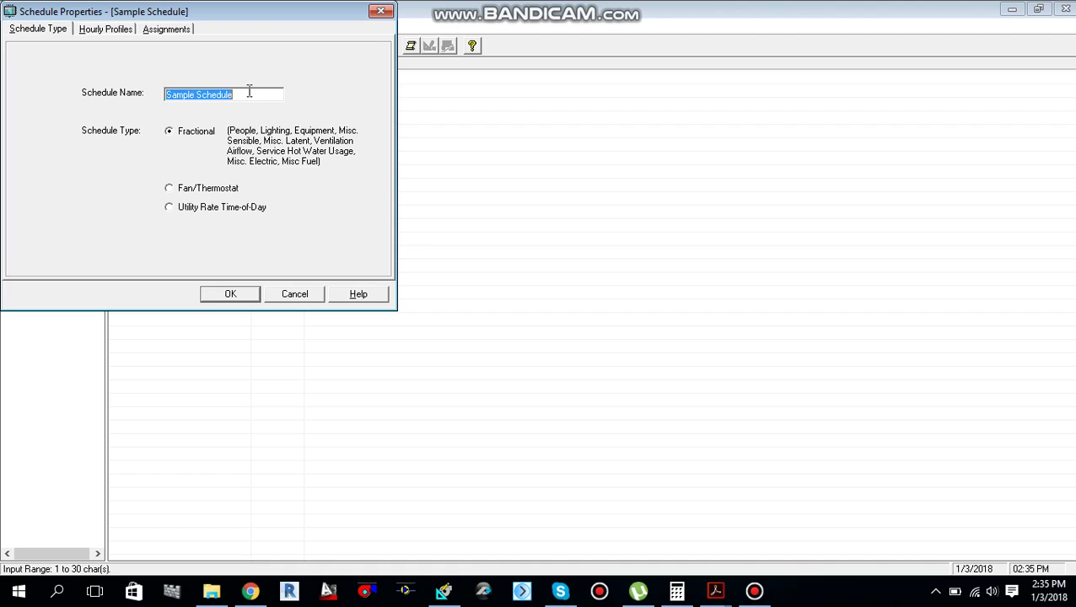
pyautogui.write('LIGHT')
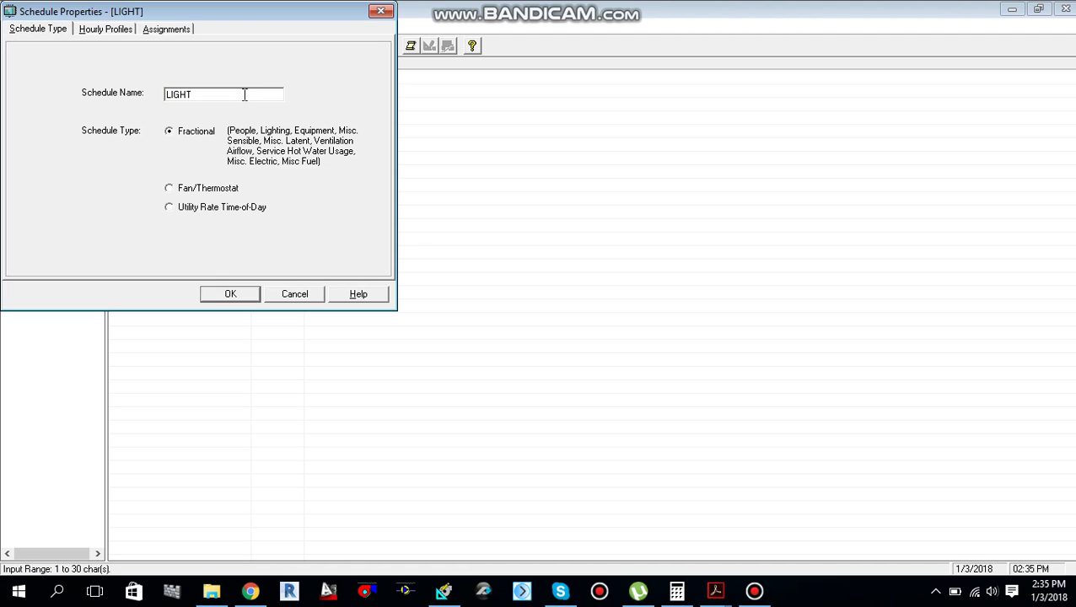
pyautogui.click(230, 294)
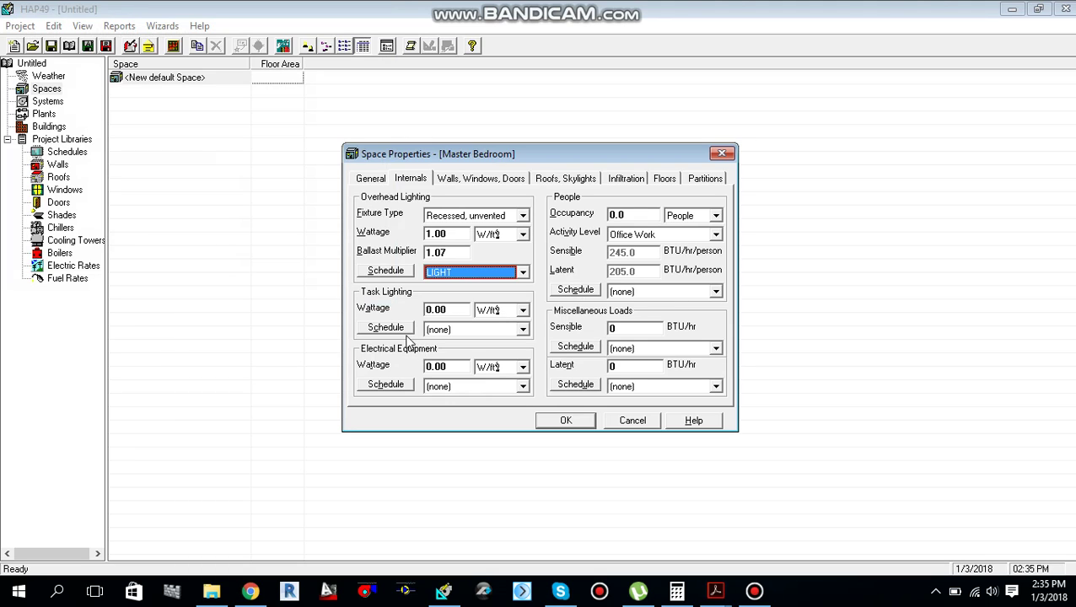
pyautogui.click(523, 369)
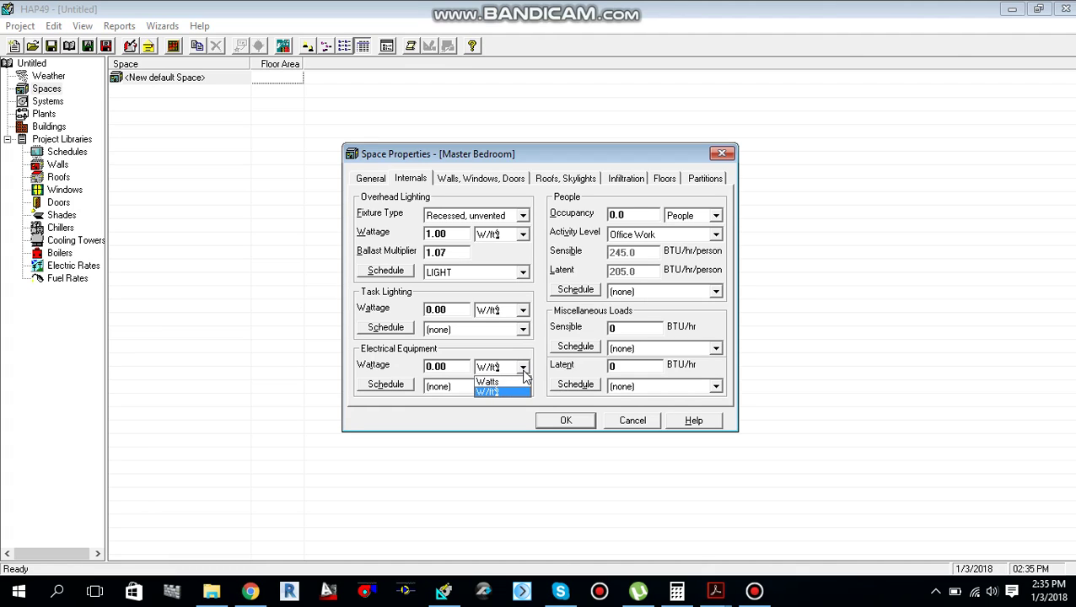
pyautogui.click(524, 374)
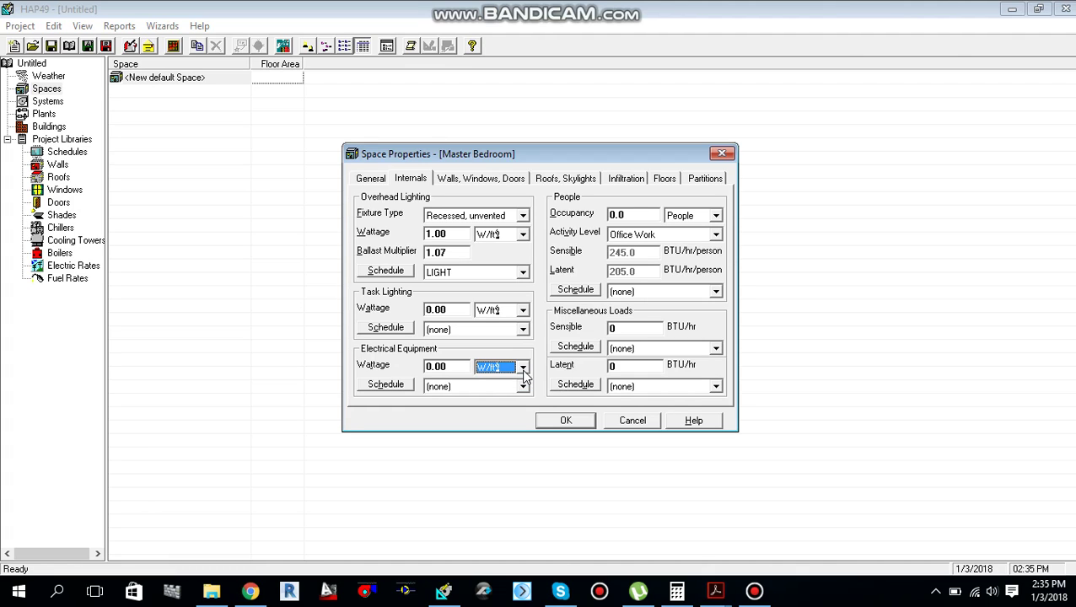
pyautogui.click(461, 369)
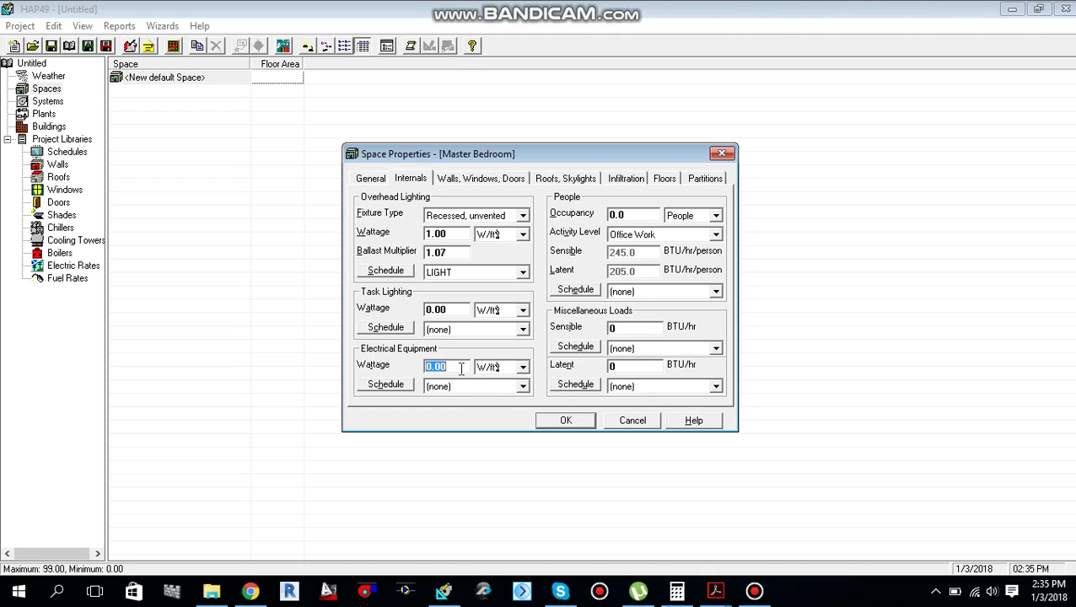
pyautogui.write('8')
pyautogui.click(487, 373)
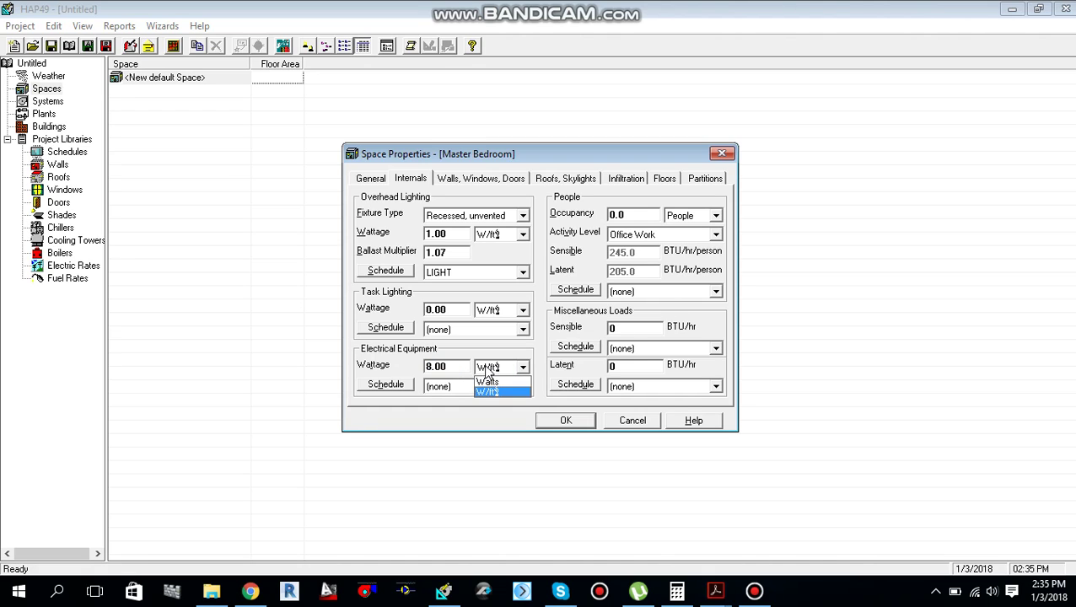
pyautogui.click(486, 368)
# - Switch the electrical equipment wattage unit to Watts and set the load to 200
pyautogui.click(483, 365)
pyautogui.click(499, 384)
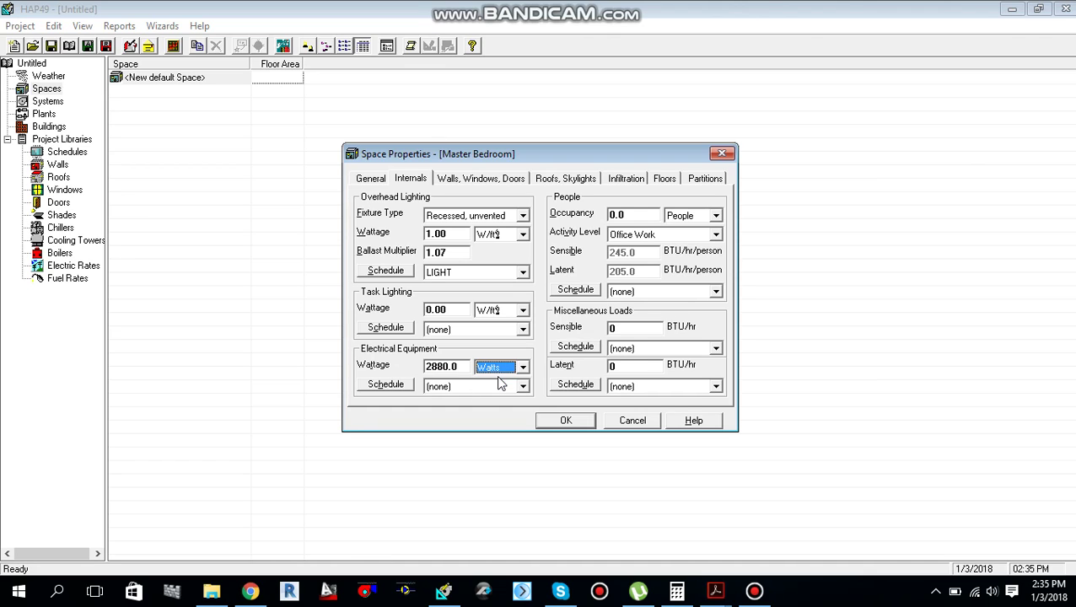
pyautogui.doubleClick(453, 368)
pyautogui.write('200')
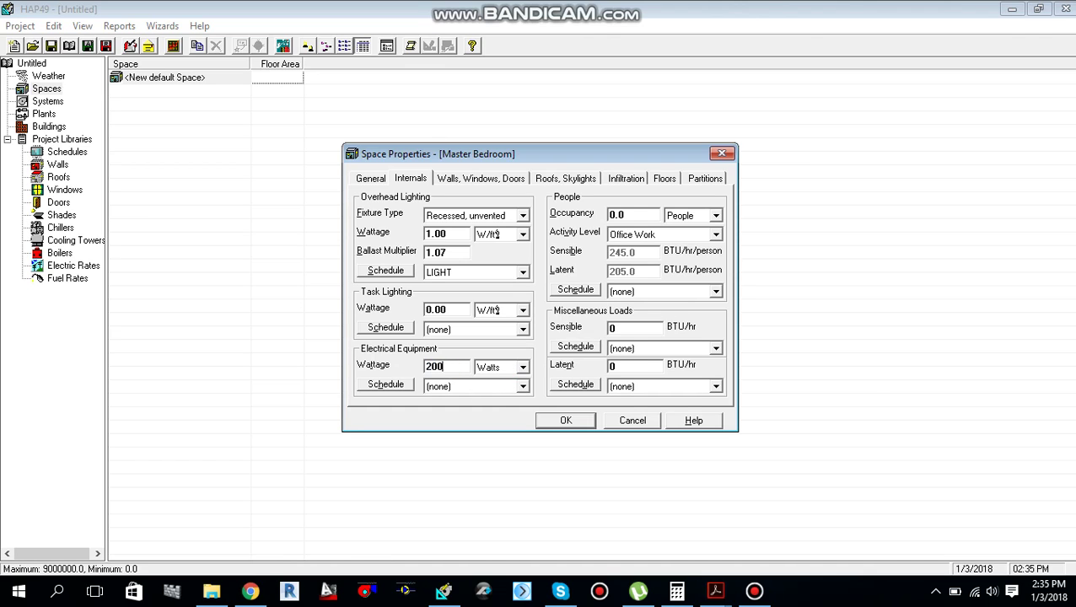
pyautogui.click(512, 376)
pyautogui.click(510, 377)
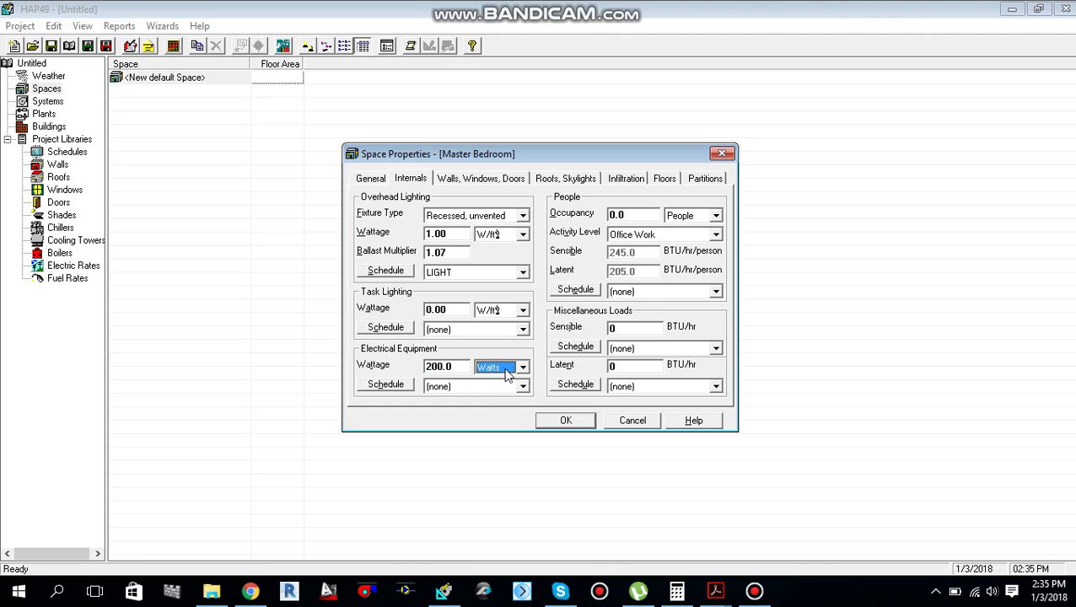
# - Set the Master Bedroom's occupancy to 2, keeping People as the unit
pyautogui.click(713, 218)
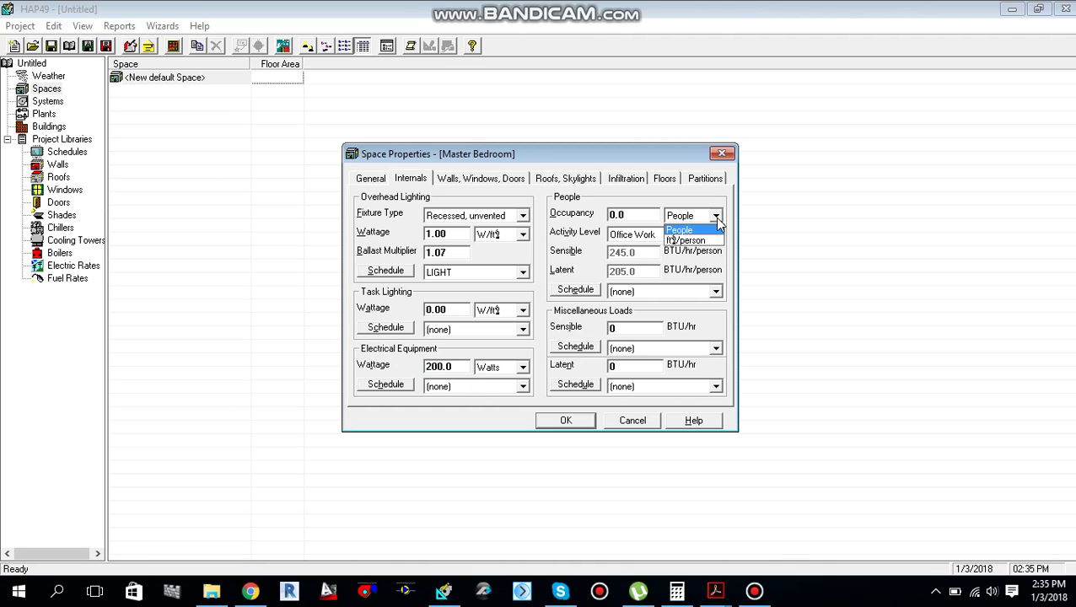
pyautogui.click(714, 221)
pyautogui.click(629, 216)
pyautogui.write('2')
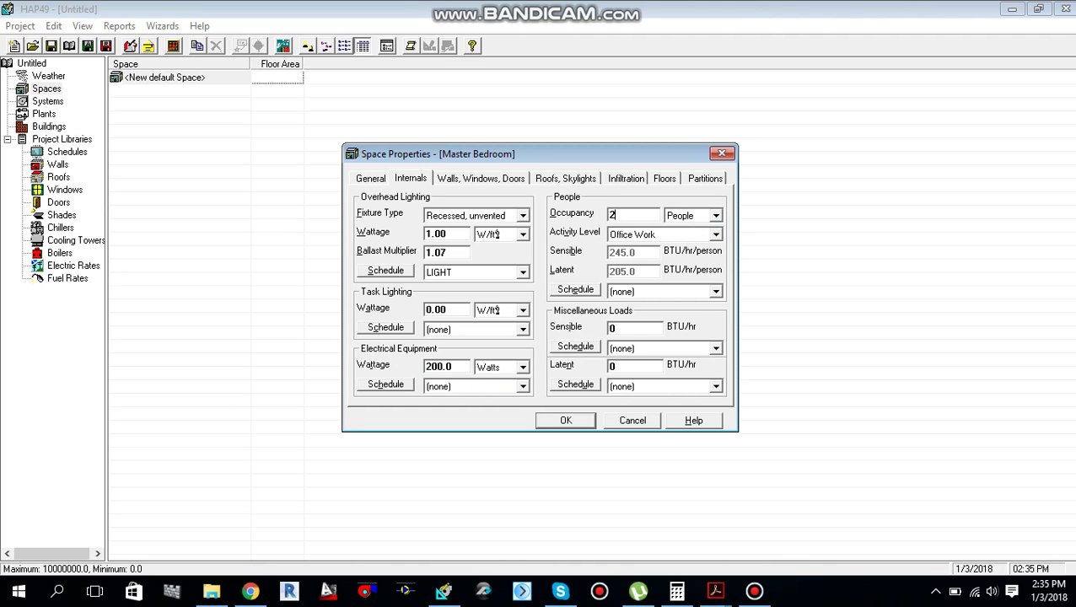
# - Set the activity level of the Master Bedroom's occupants to Seated at Rest
pyautogui.click(711, 234)
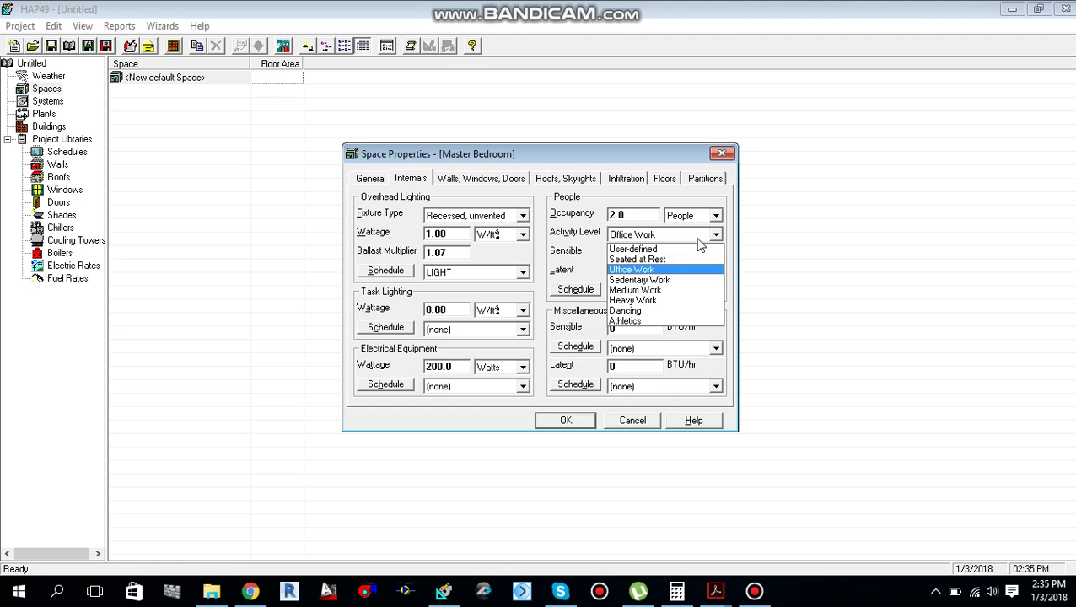
pyautogui.click(656, 262)
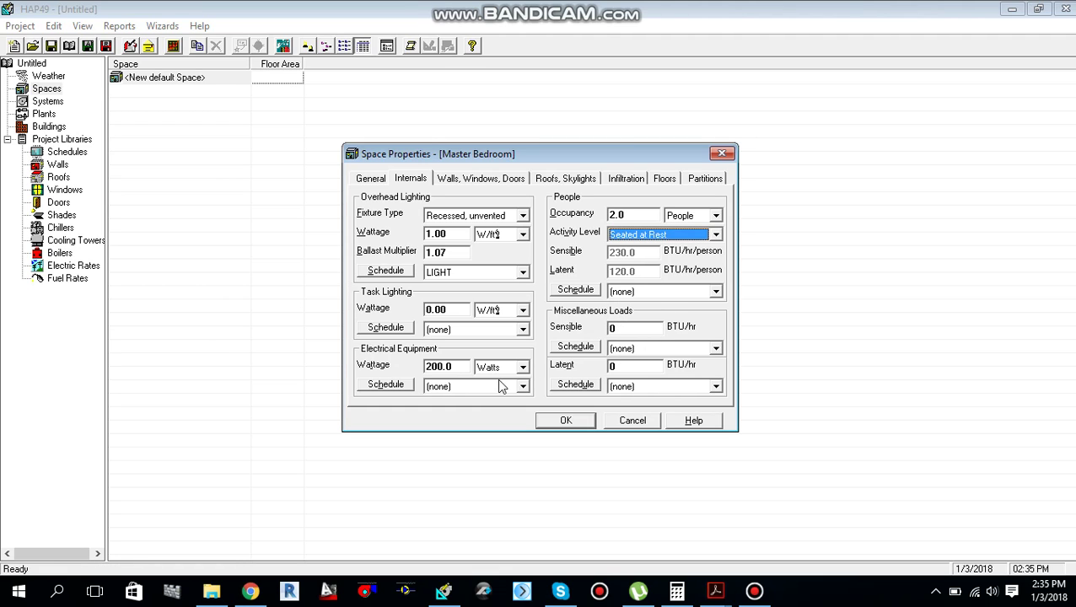
# - Create a new schedule named ELECTRICAL EQUIPMENT and assign it to the Master Bedroom's electrical equipment load
pyautogui.click(470, 386)
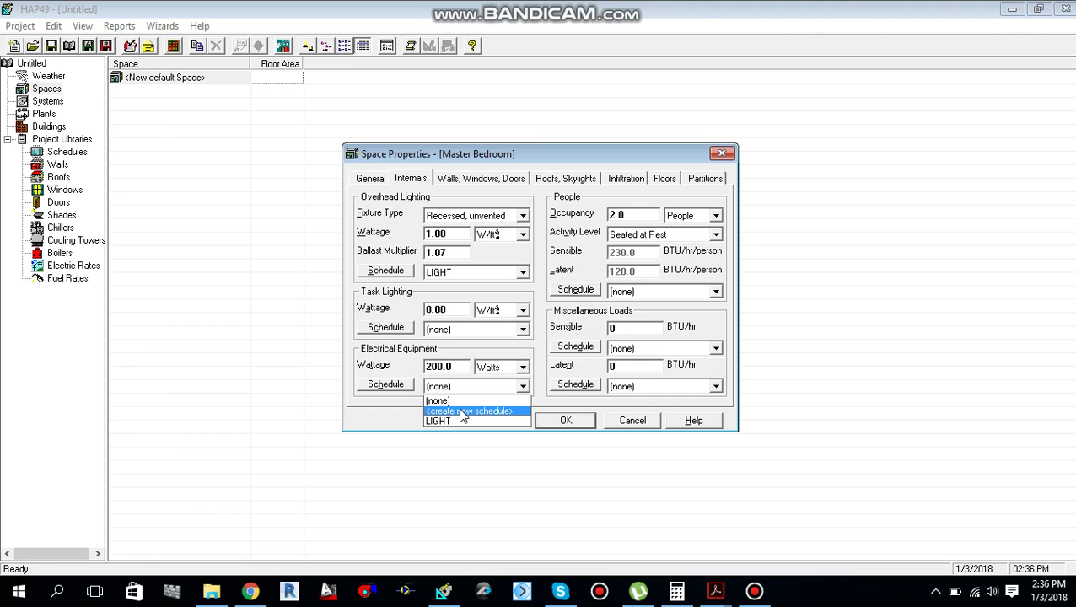
pyautogui.click(462, 411)
pyautogui.click(582, 228)
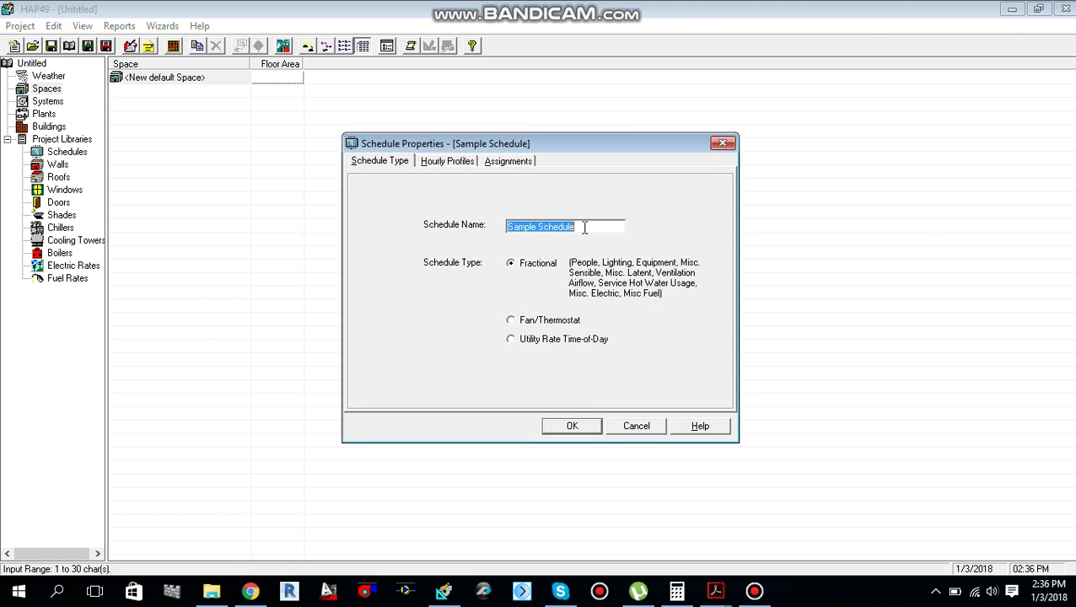
pyautogui.write('El')
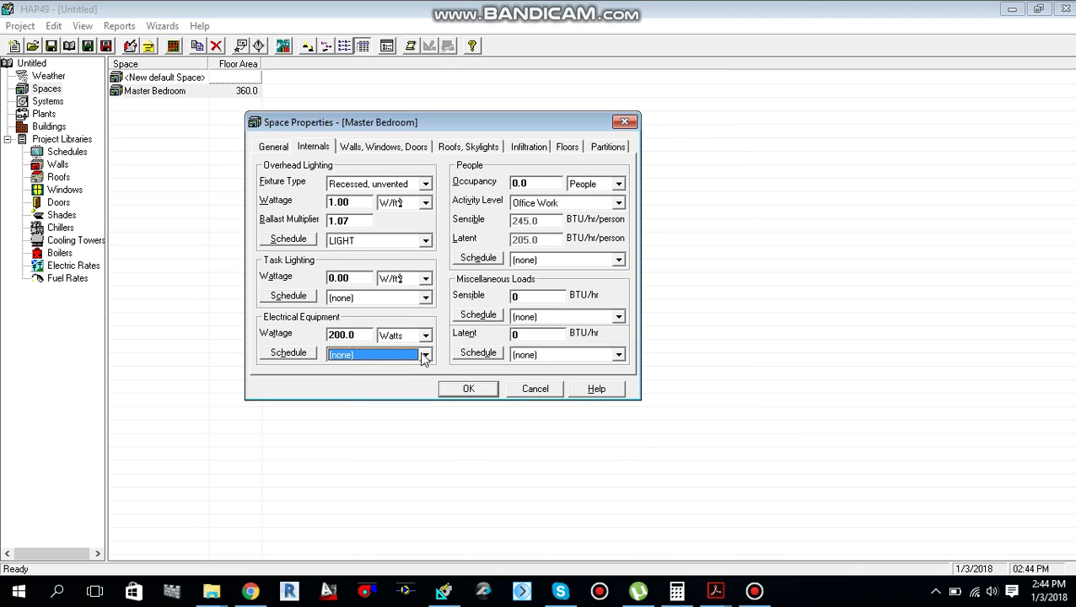
pyautogui.click(424, 356)
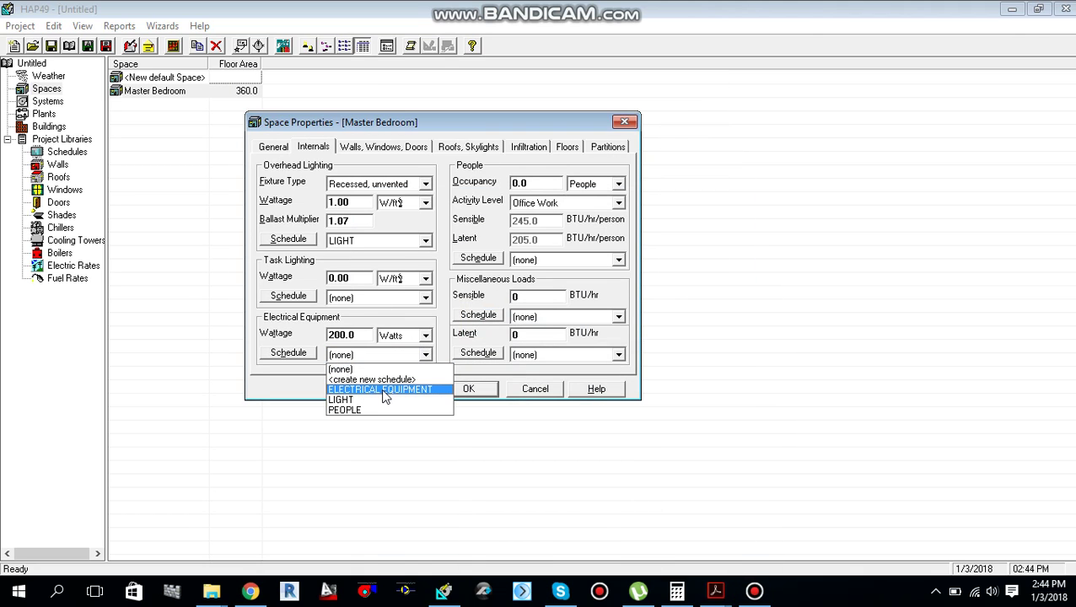
pyautogui.click(378, 391)
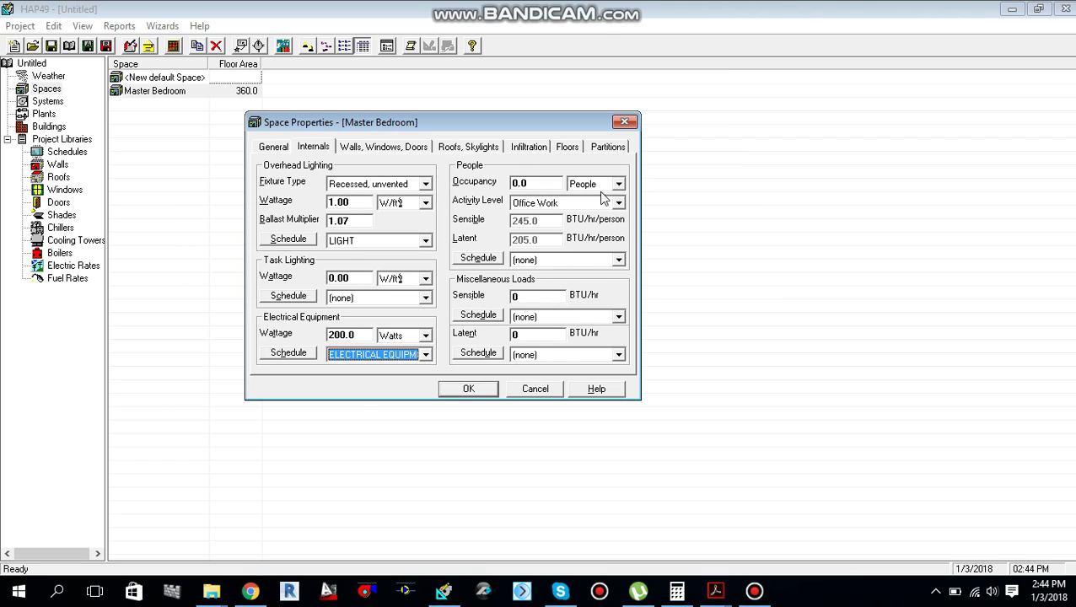
# - Set the Master Bedroom's occupancy to 2 people with activity level Seated at Rest and assign the PEOPLE schedule
pyautogui.click(536, 183)
pyautogui.write('2')
pyautogui.click(618, 203)
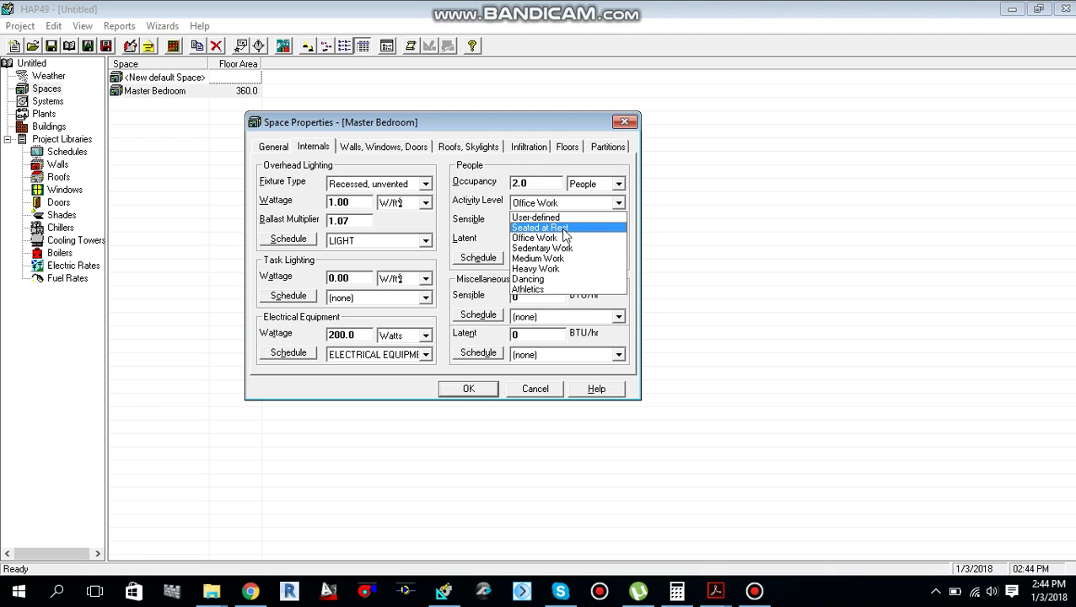
pyautogui.click(562, 230)
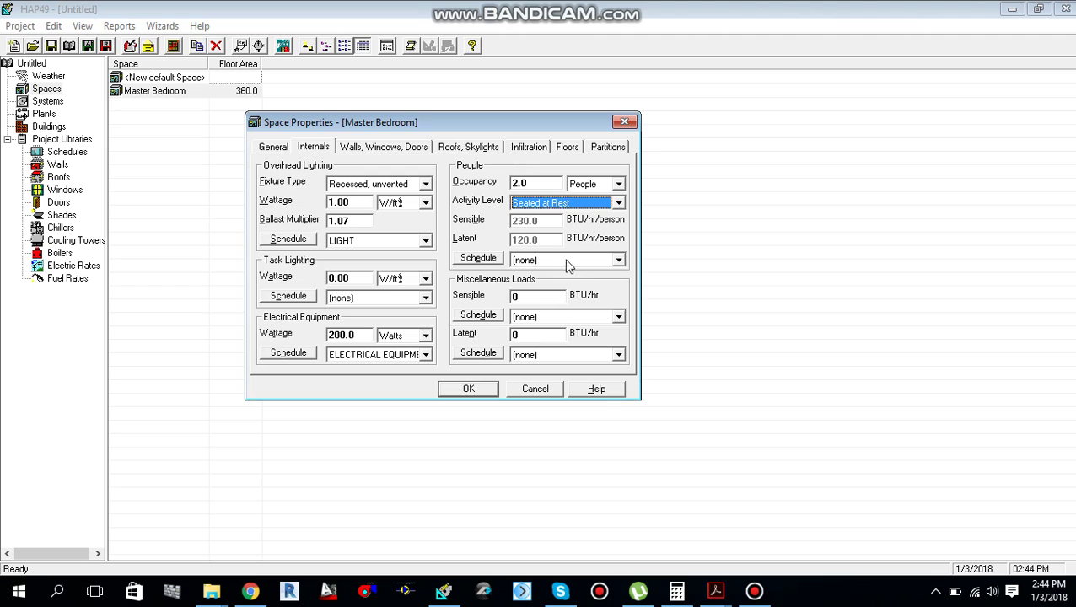
pyautogui.click(563, 263)
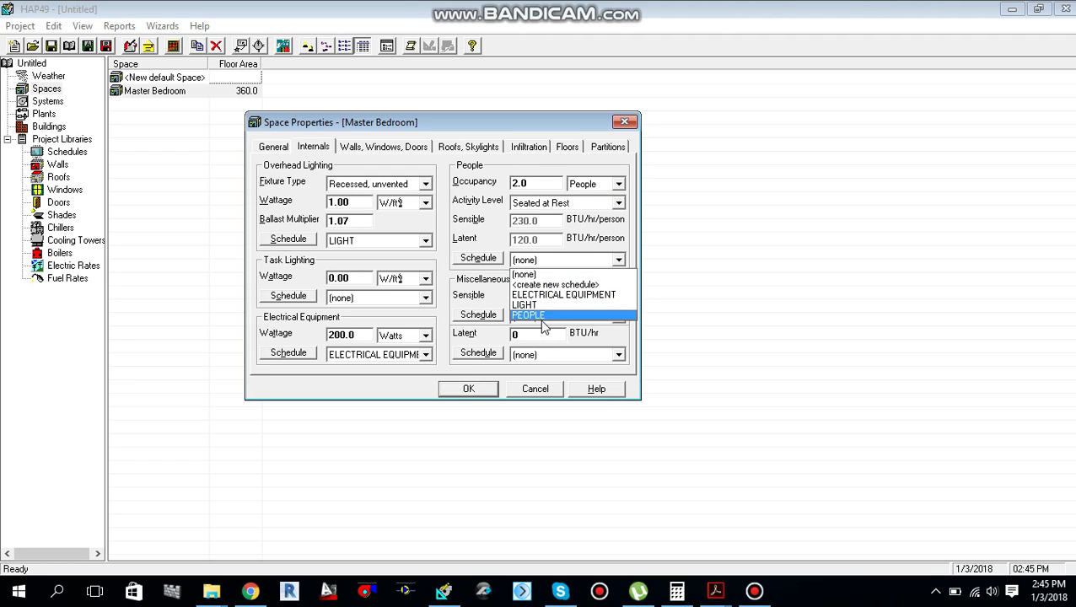
pyautogui.click(544, 317)
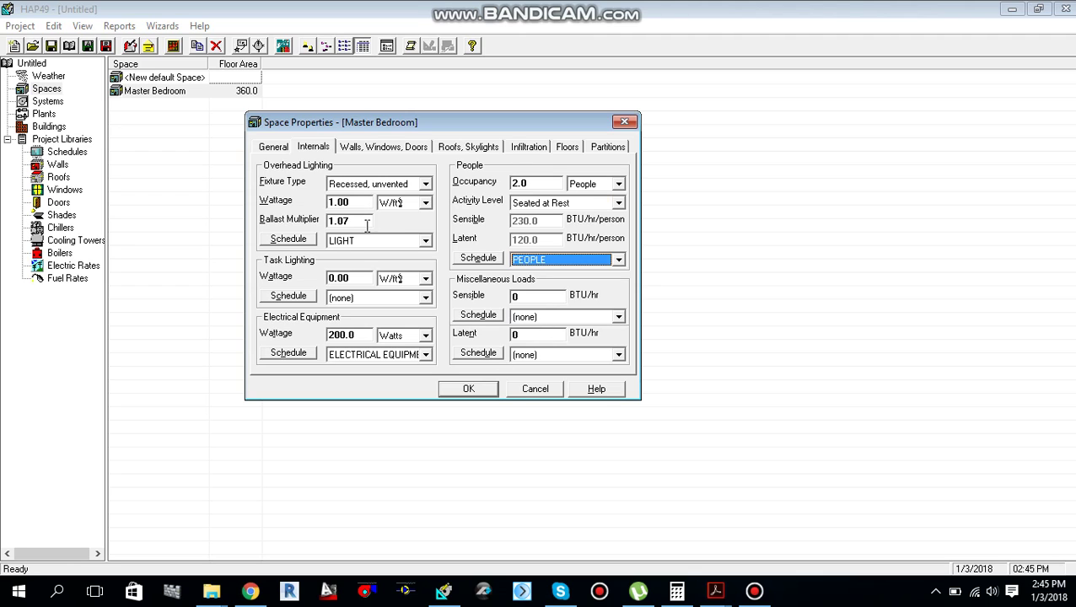
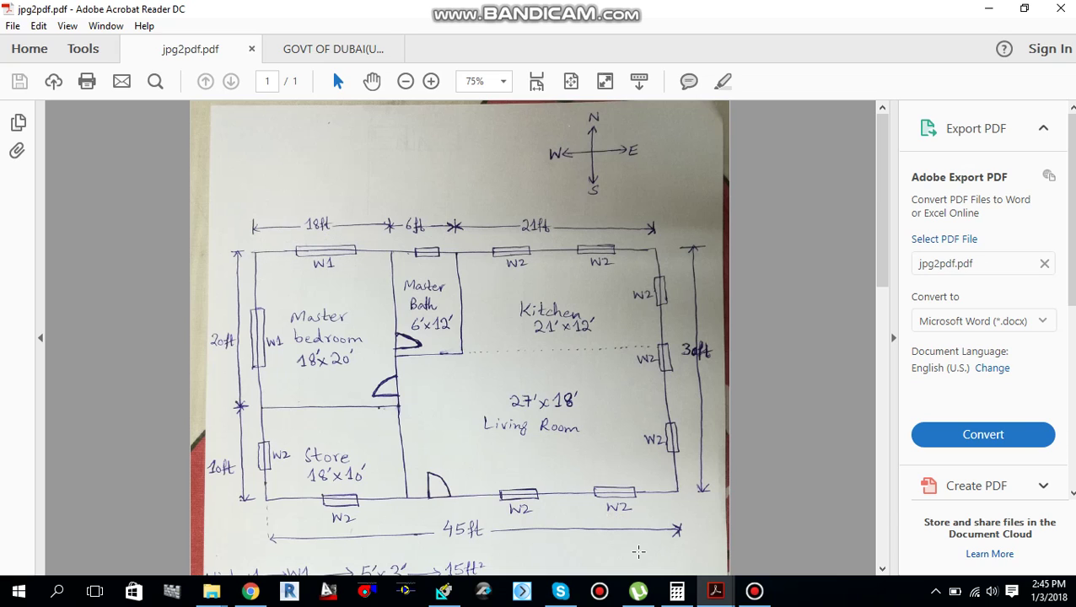
# - Calculate the Master Bedroom's north wall area as 18 × 12.5 in Calculator, using the floor plan width
pyautogui.click(679, 593)
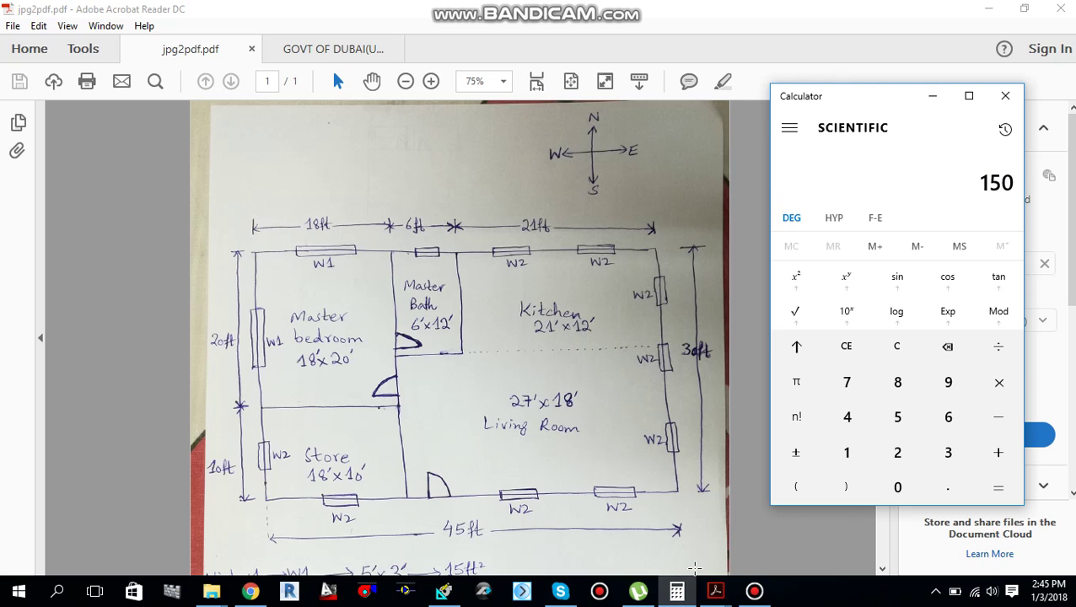
pyautogui.write('18*12.')
pyautogui.write('5')
pyautogui.press('Return')
pyautogui.click(933, 98)
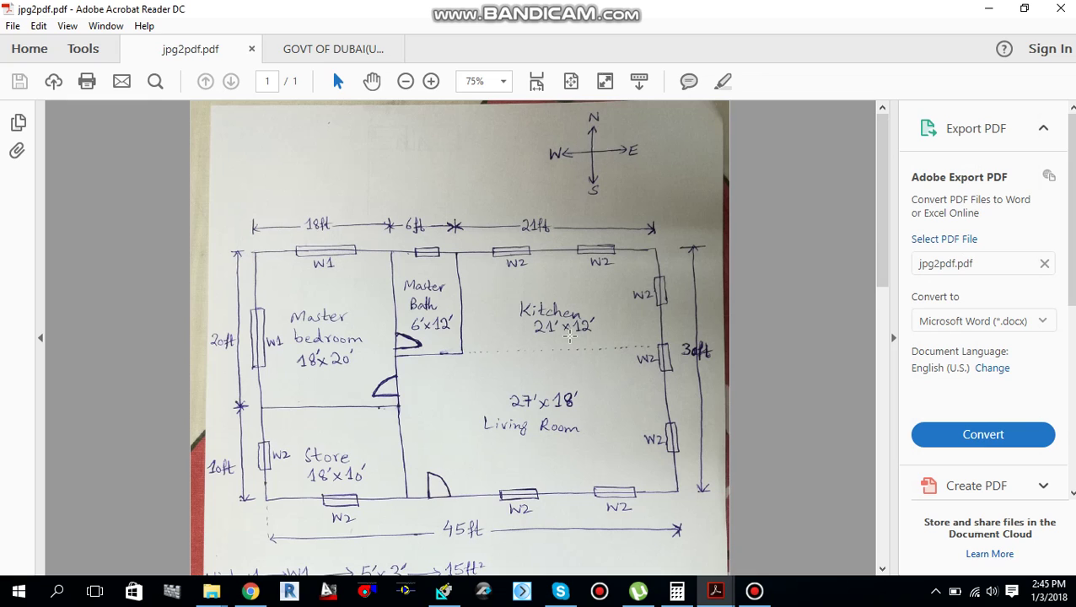
# - Back in HAP, define the Master Bedroom's first wall exposure as N with a gross area of 225 ft² and one Window 1
pyautogui.click(443, 590)
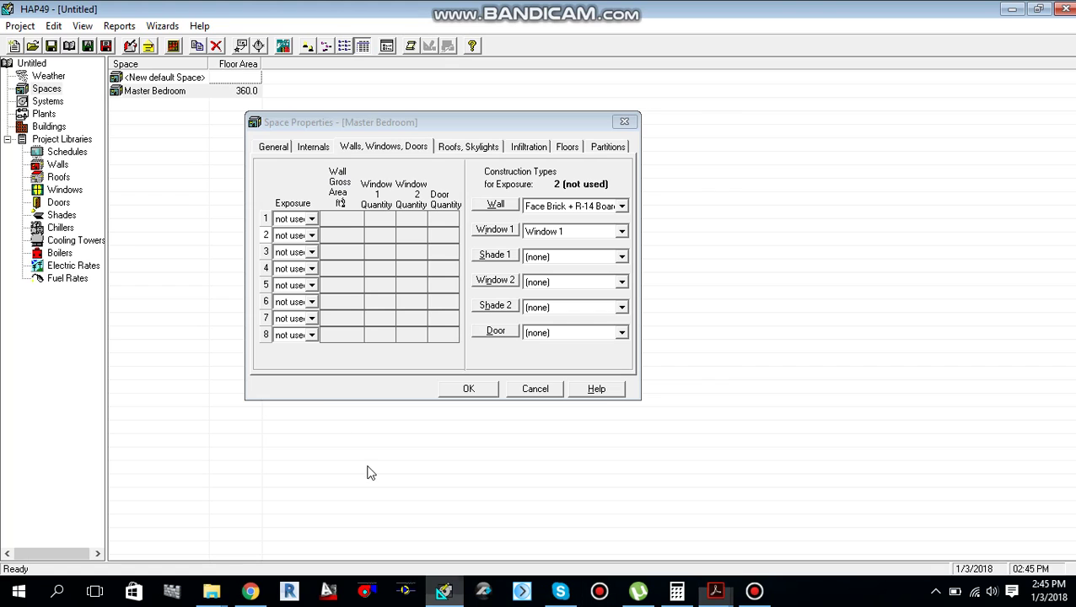
pyautogui.click(311, 219)
pyautogui.click(288, 244)
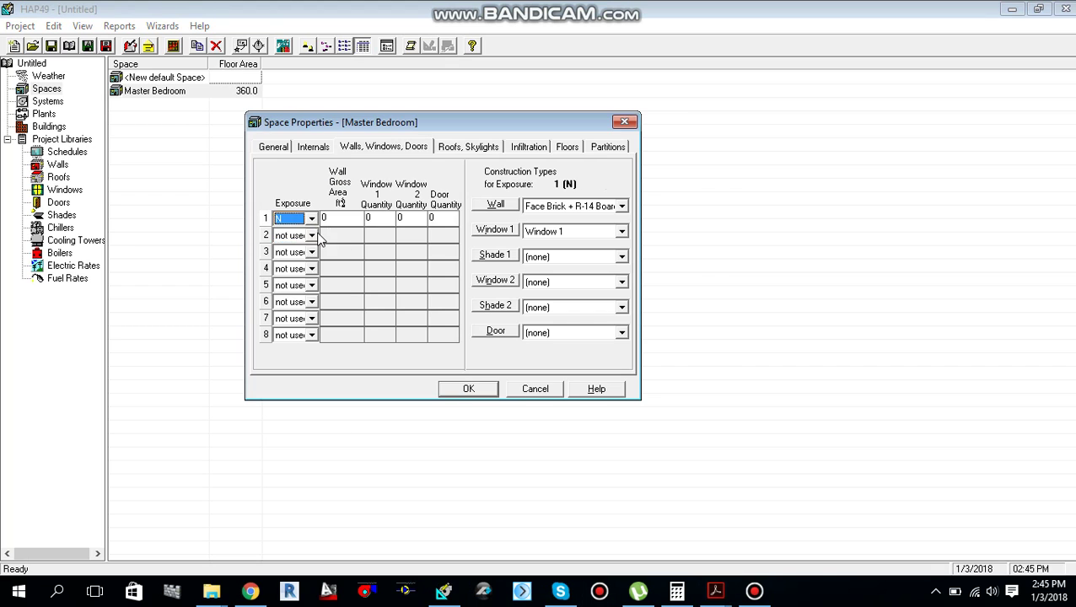
pyautogui.click(342, 218)
pyautogui.write('225')
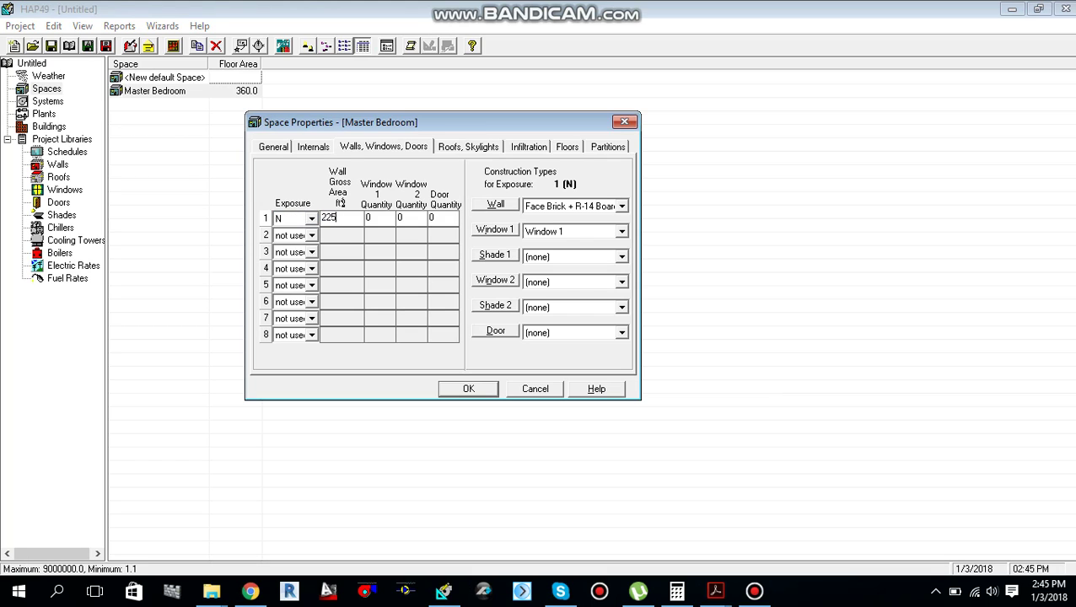
pyautogui.click(377, 218)
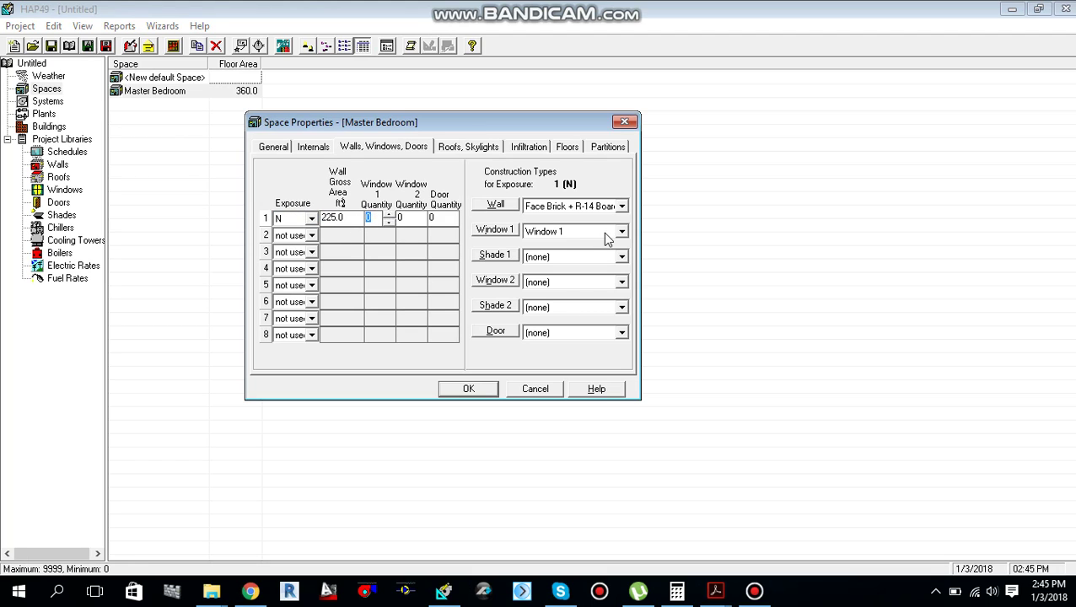
pyautogui.write('1')
# - Check the west wall's length on the floor plan in Acrobat Reader and calculate its area as 20 × 12.5 in Calculator
pyautogui.click(715, 591)
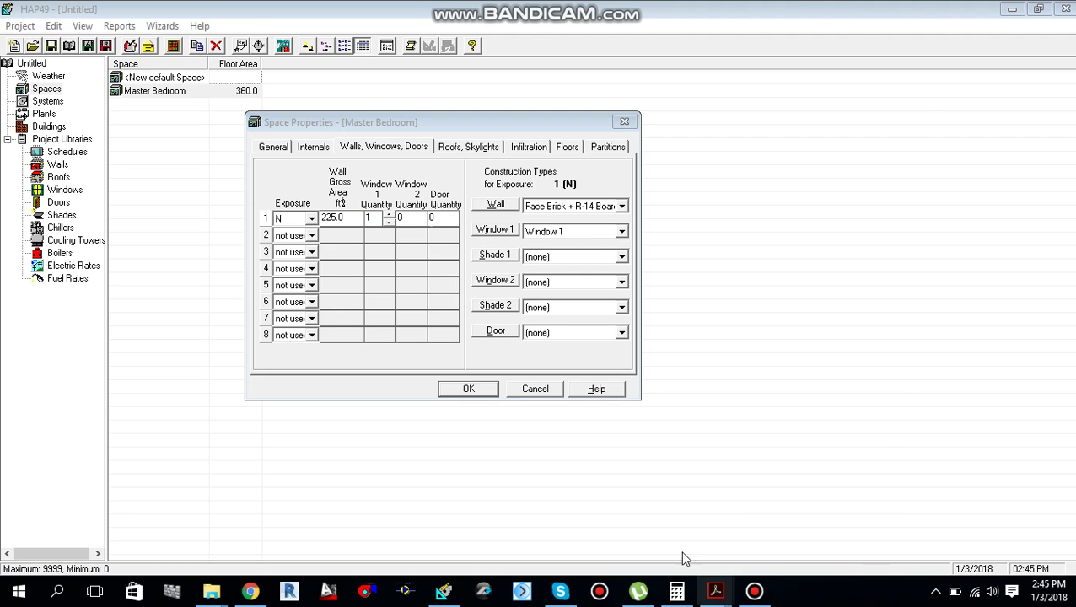
pyautogui.click(638, 528)
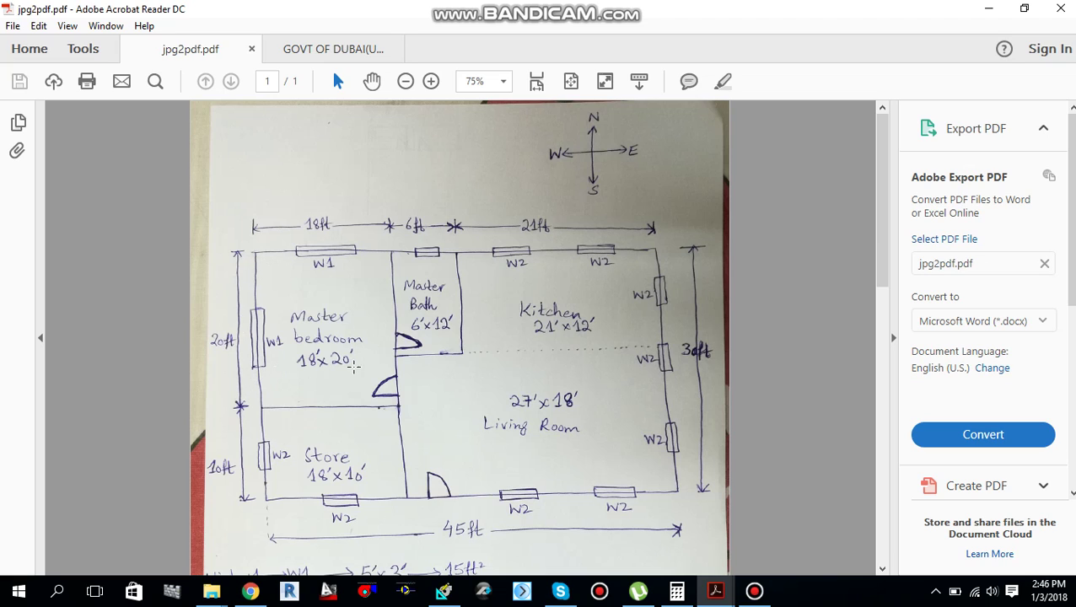
pyautogui.click(677, 592)
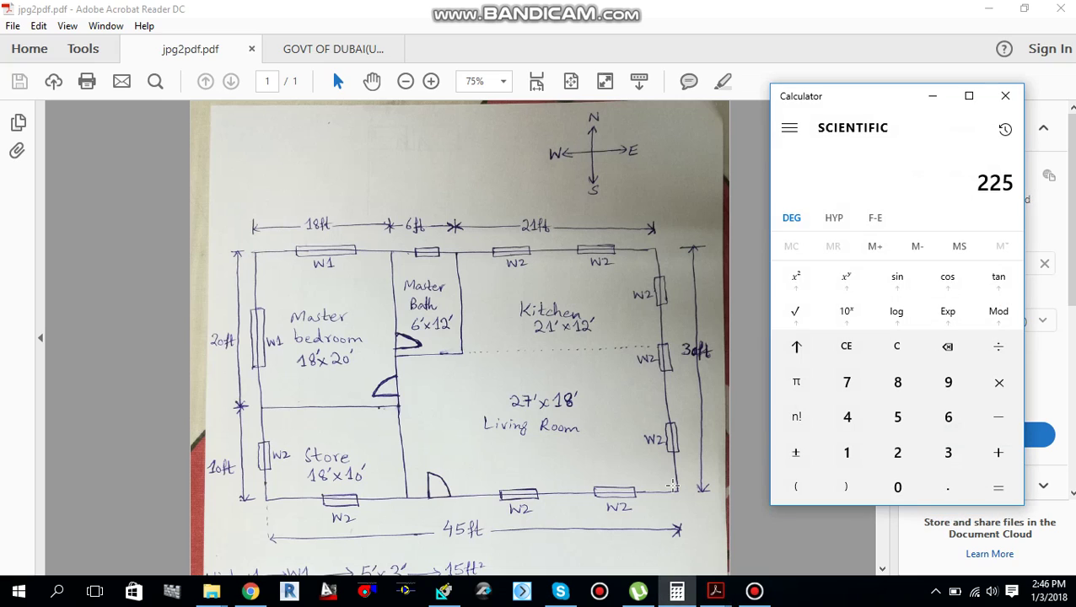
pyautogui.write('20*12.5')
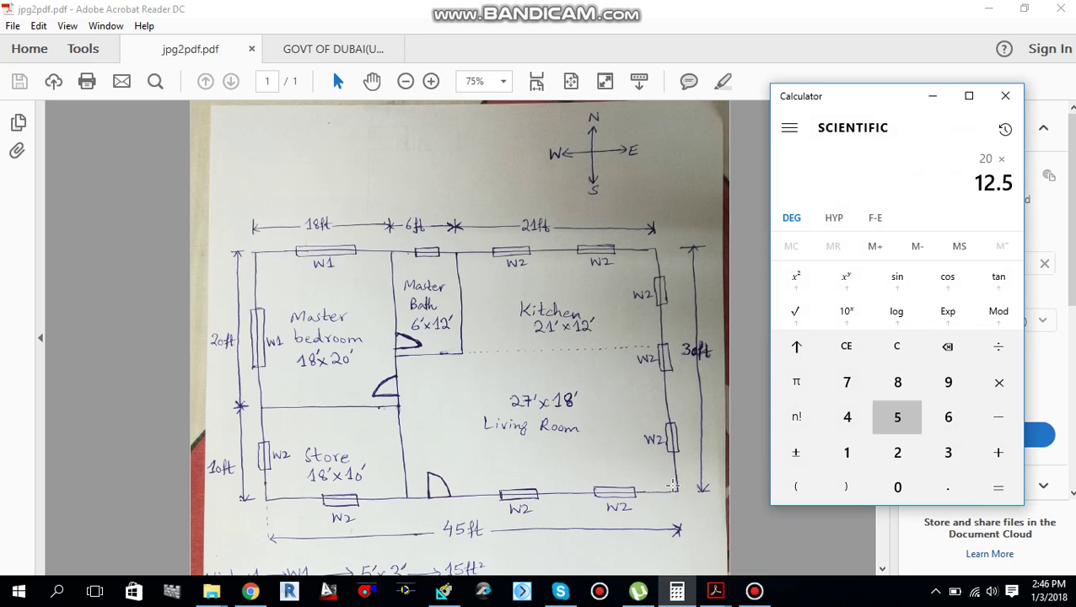
pyautogui.press('Return')
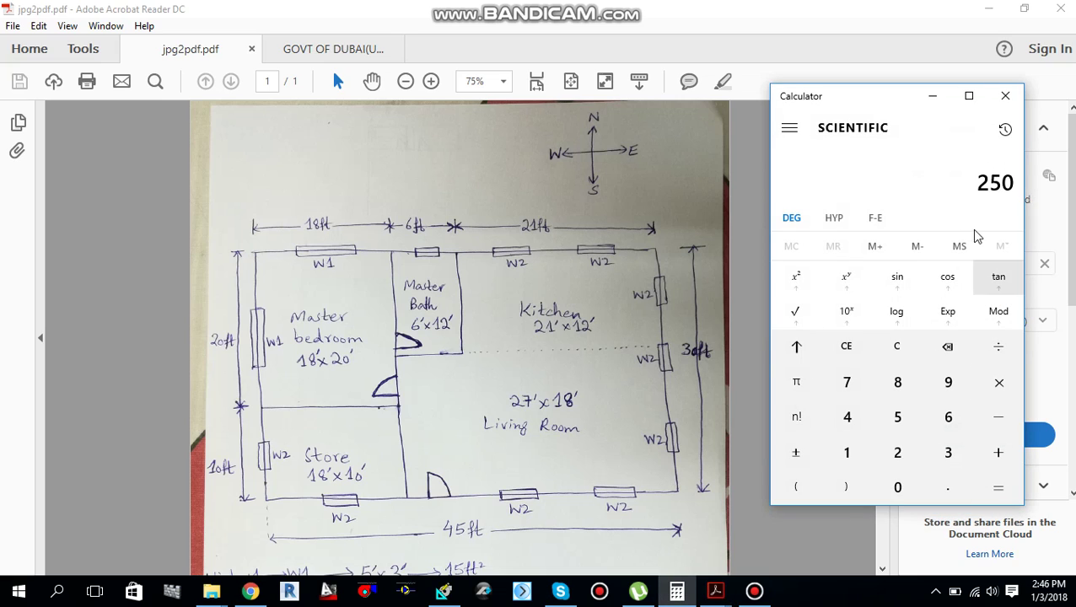
pyautogui.click(933, 96)
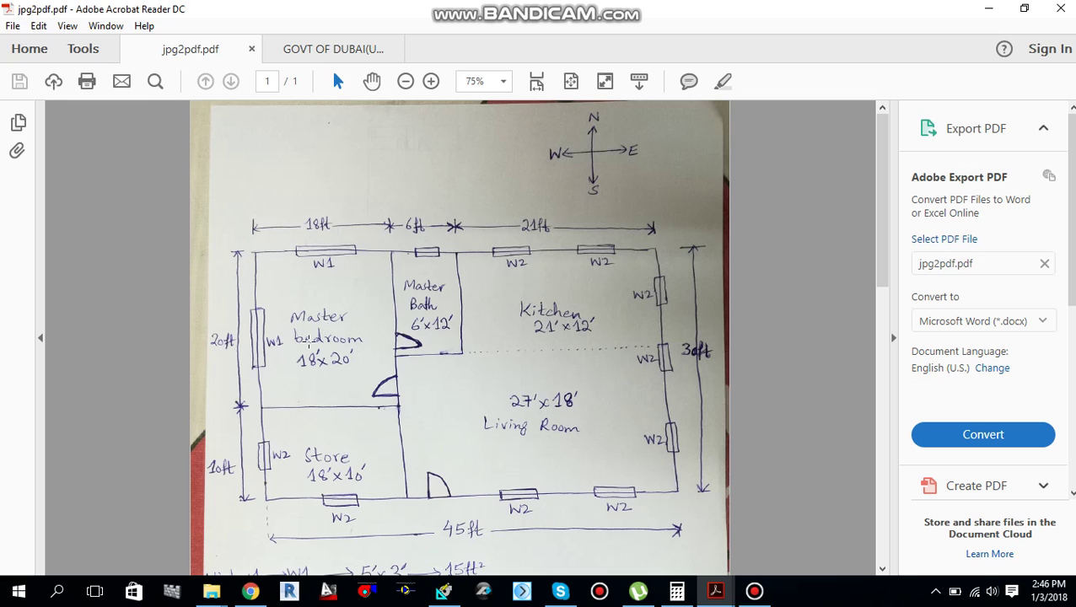
# - Back in HAP, define the Master Bedroom's second wall exposure as W with a gross area of 250 ft² and one Window 1
pyautogui.click(444, 592)
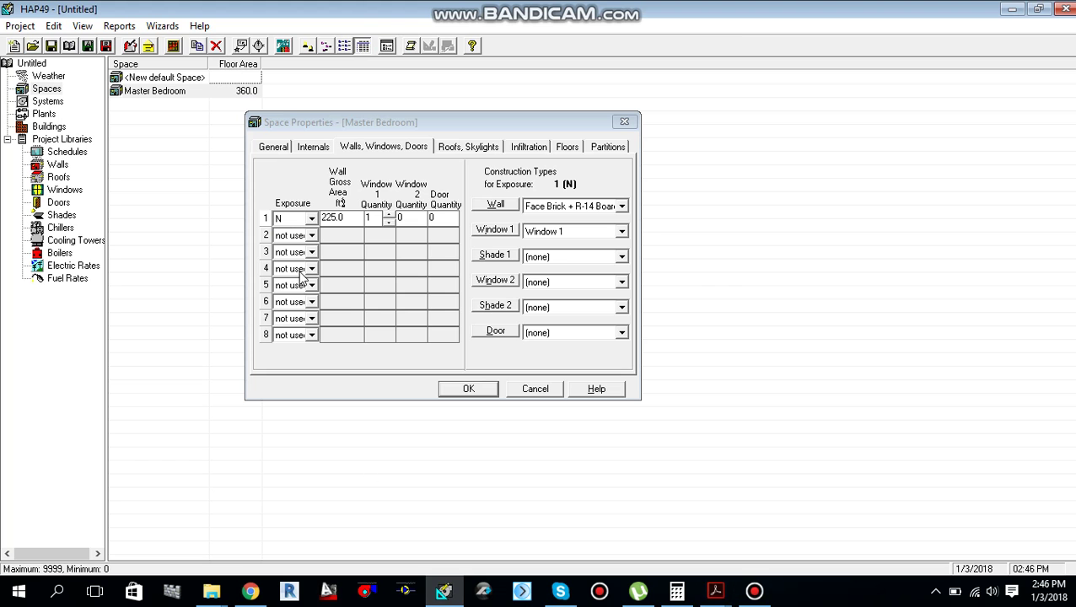
pyautogui.click(311, 236)
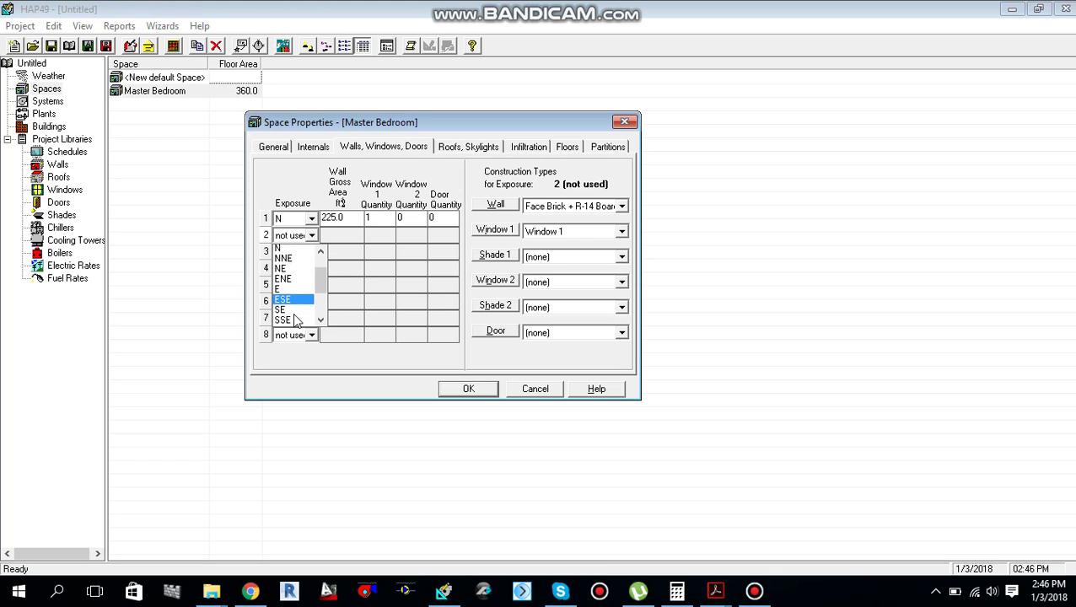
pyautogui.scroll(-2, 295, 321)
pyautogui.click(291, 319)
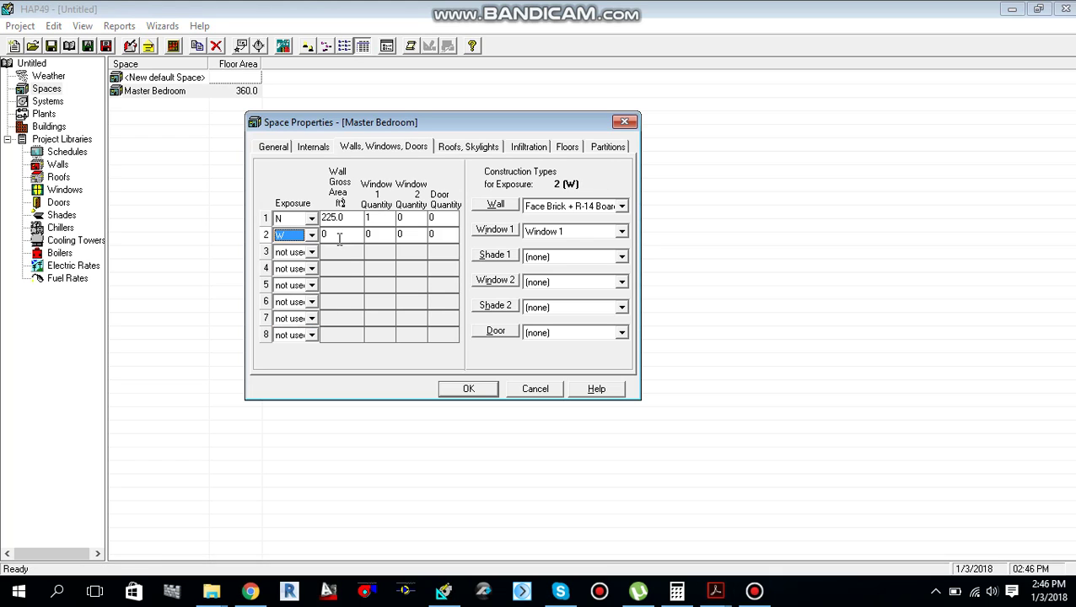
pyautogui.click(339, 237)
pyautogui.write('25')
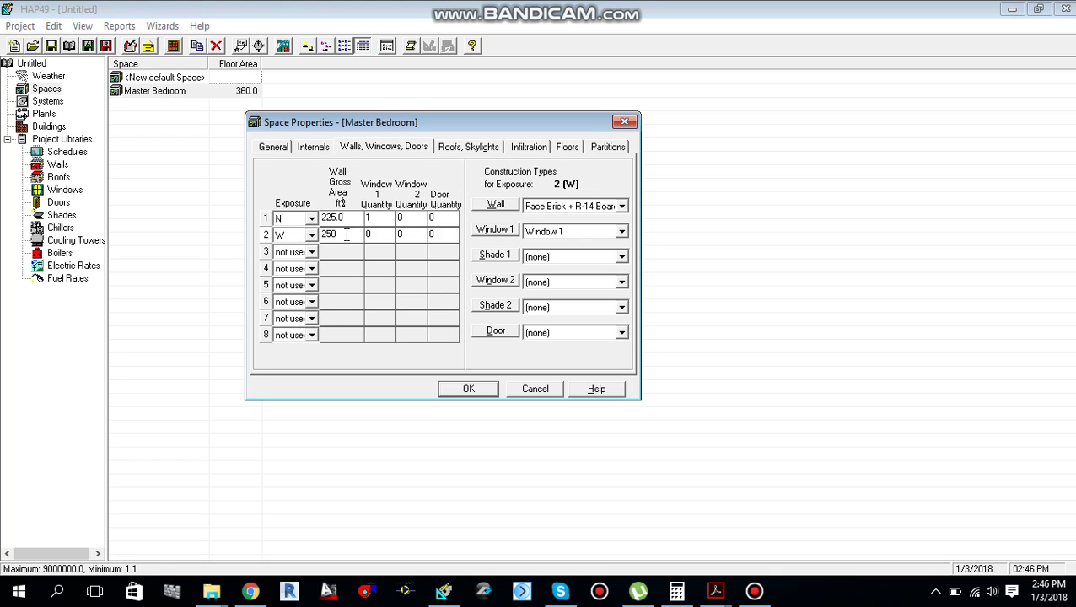
pyautogui.click(369, 236)
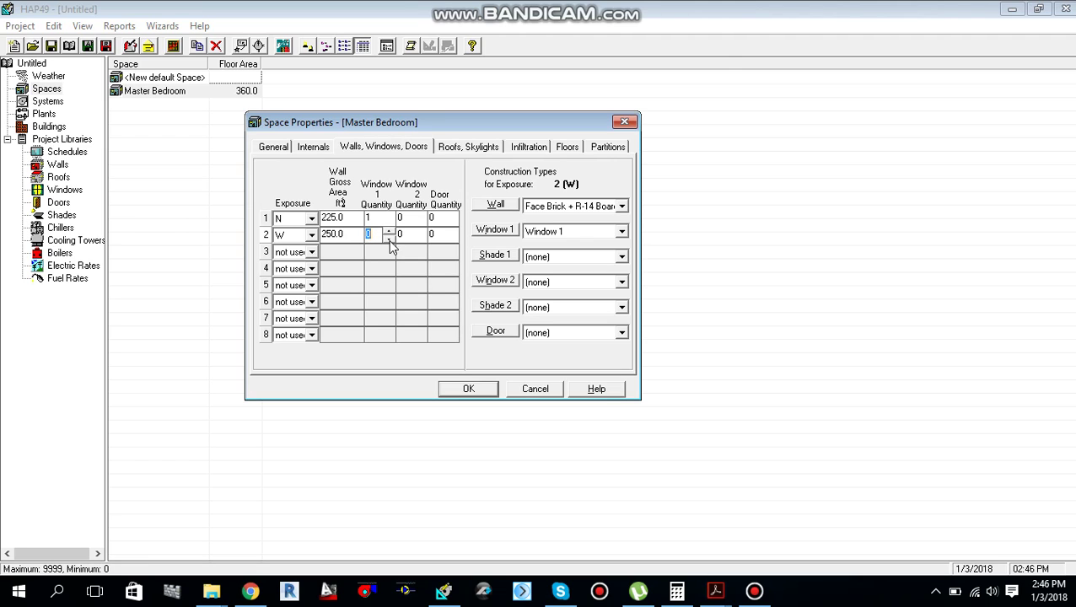
pyautogui.click(389, 232)
# - Set the Master Bedroom's first roof exposure to H (horizontal)
pyautogui.click(464, 149)
pyautogui.click(314, 238)
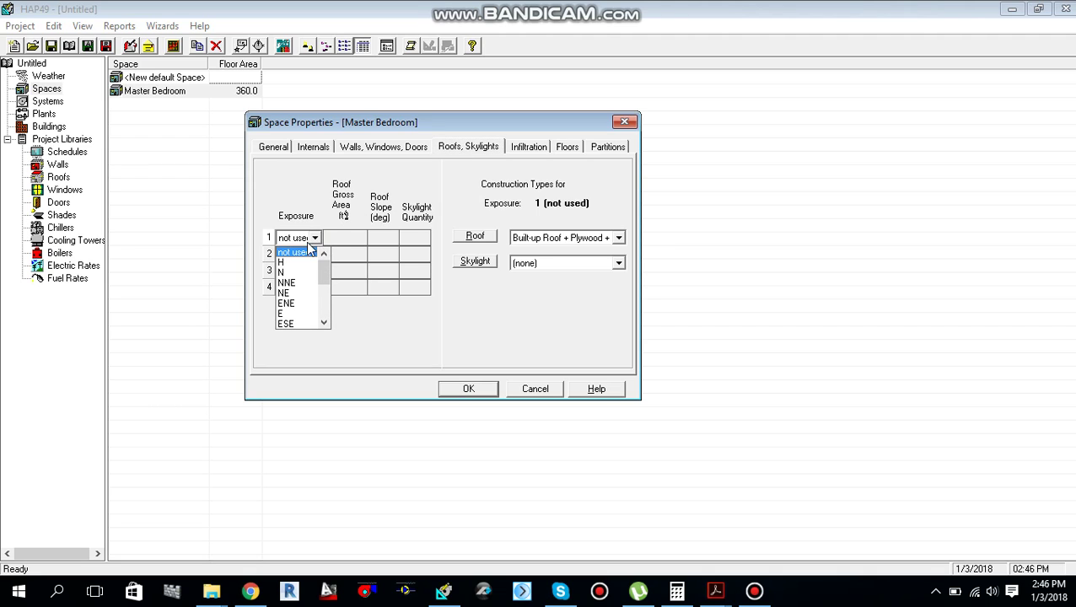
pyautogui.click(297, 262)
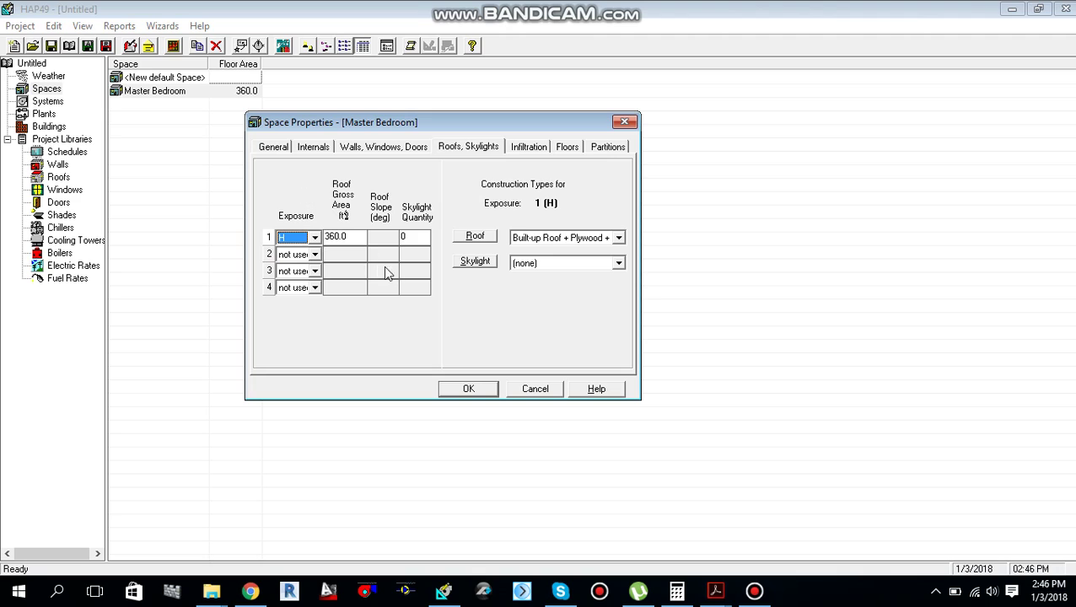
# - Try Floor Above Conditioned Space as the Master Bedroom's floor type and return it to Floor Above Unconditioned Space
pyautogui.click(540, 150)
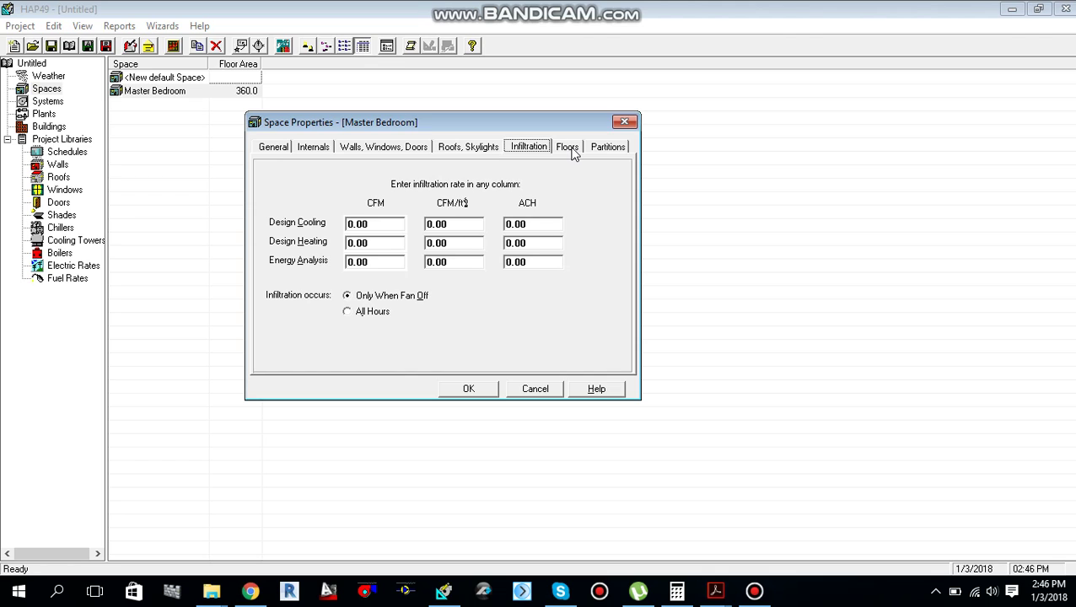
pyautogui.click(570, 151)
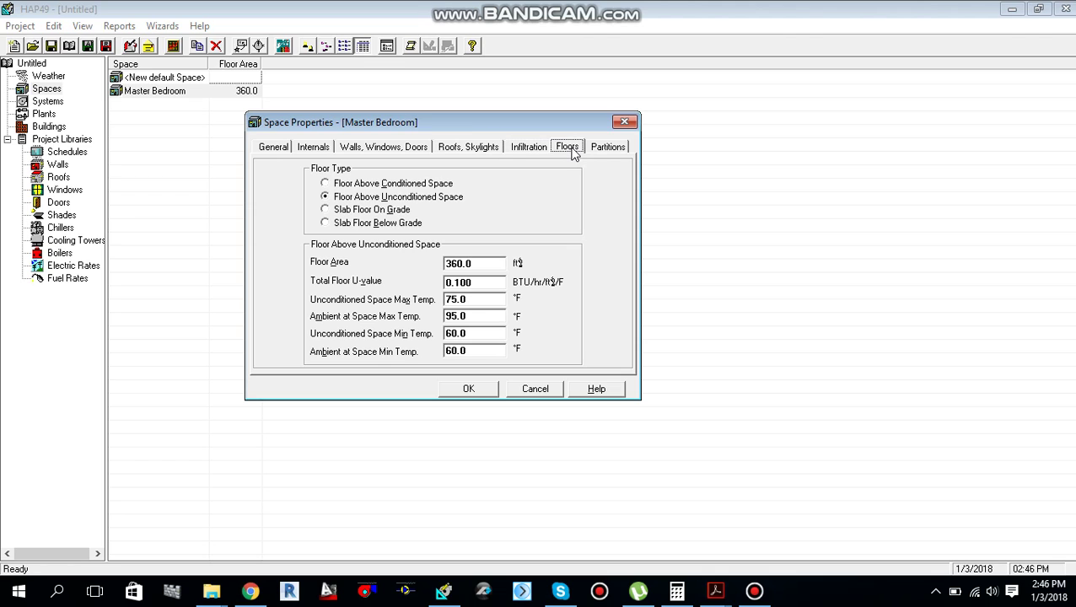
pyautogui.click(325, 184)
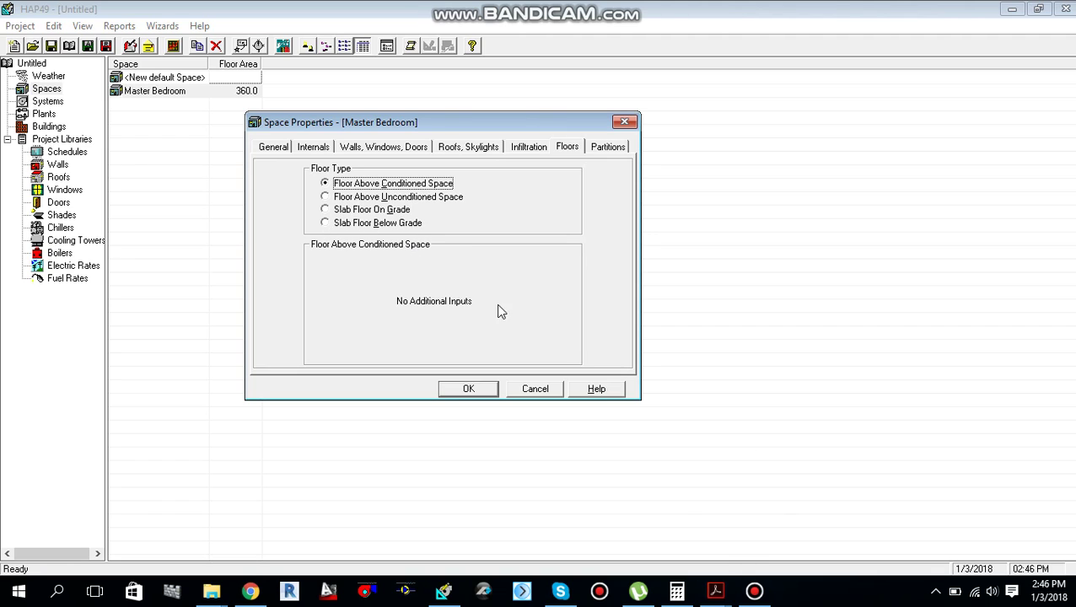
pyautogui.click(325, 198)
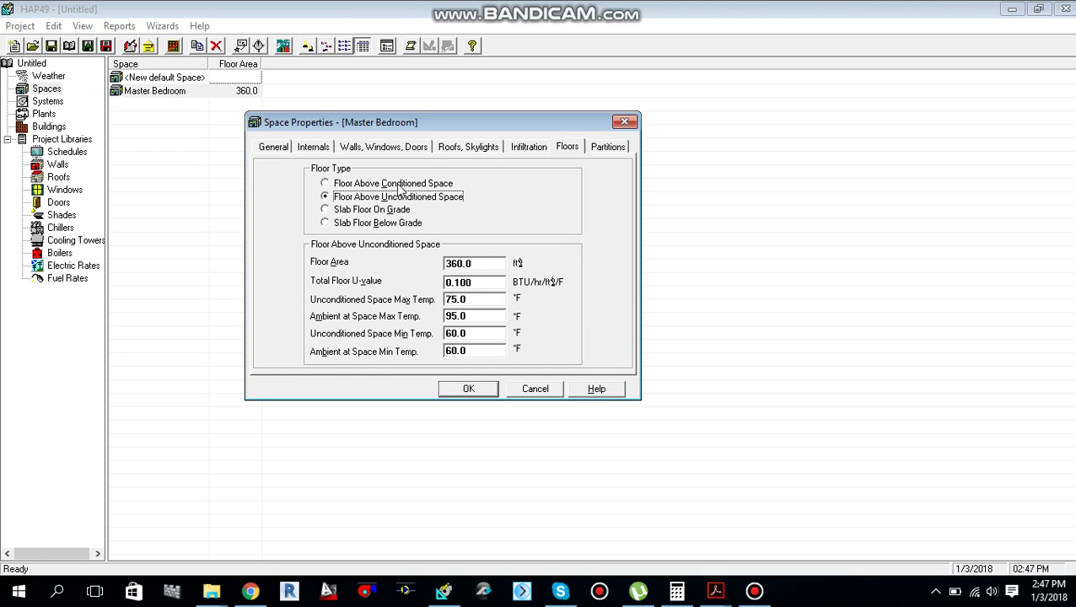
# - Recheck the Floor Above Unconditioned Space floor type and look up the floor's U-value in the jpg2pdf.pdf notes in Acrobat Reader
pyautogui.click(325, 184)
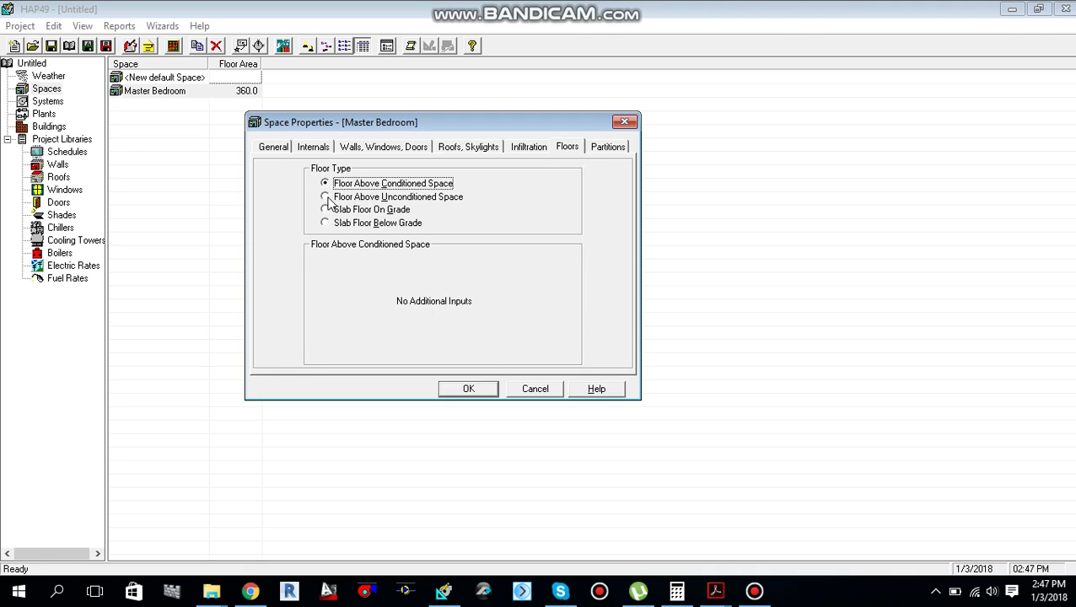
pyautogui.click(326, 197)
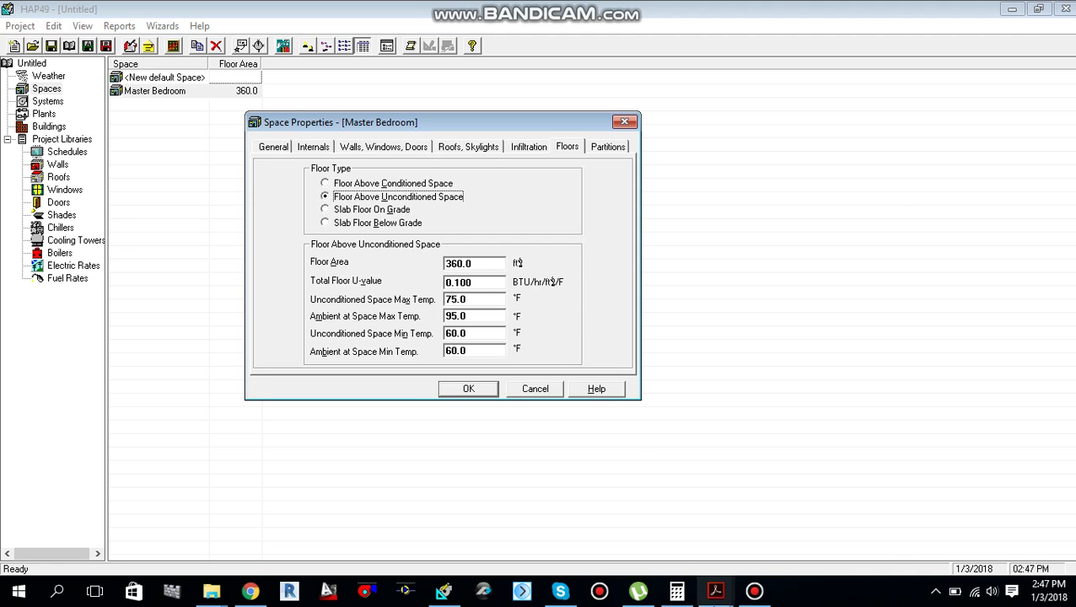
pyautogui.click(715, 591)
pyautogui.scroll(-5, 698, 444)
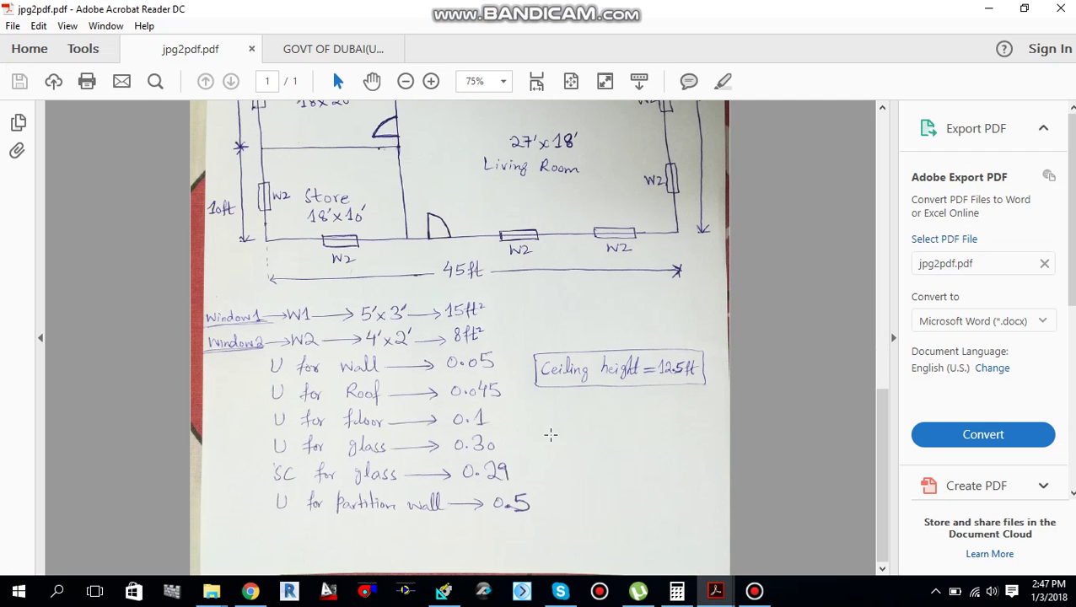
pyautogui.click(443, 590)
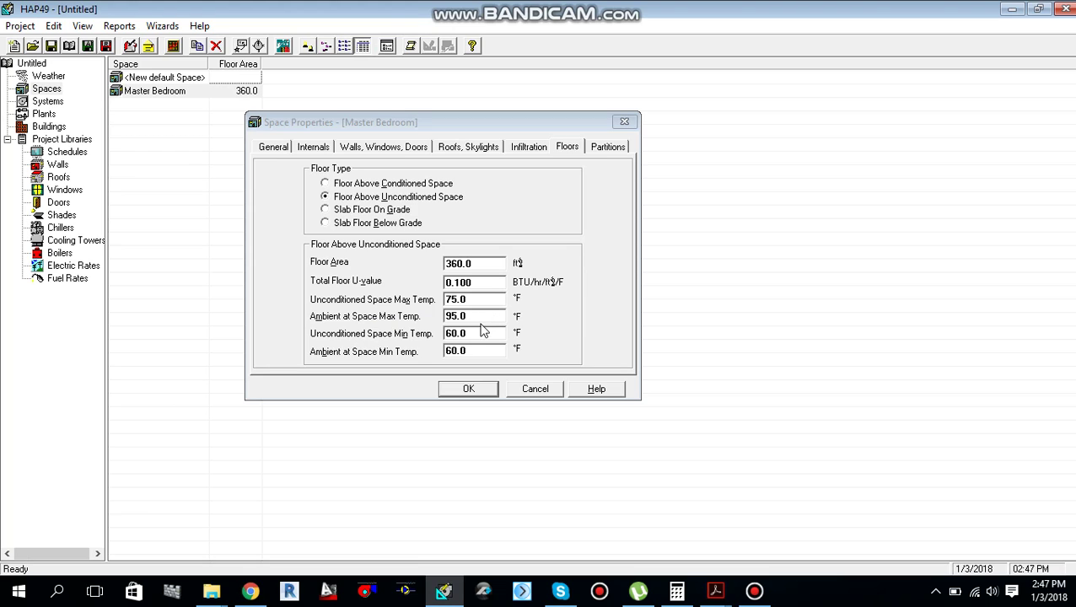
# - In HAP, set the floor's unconditioned space max to 102 °F, ambient max to 107 °F and both minimum temperatures to 53.6 °F
pyautogui.click(480, 315)
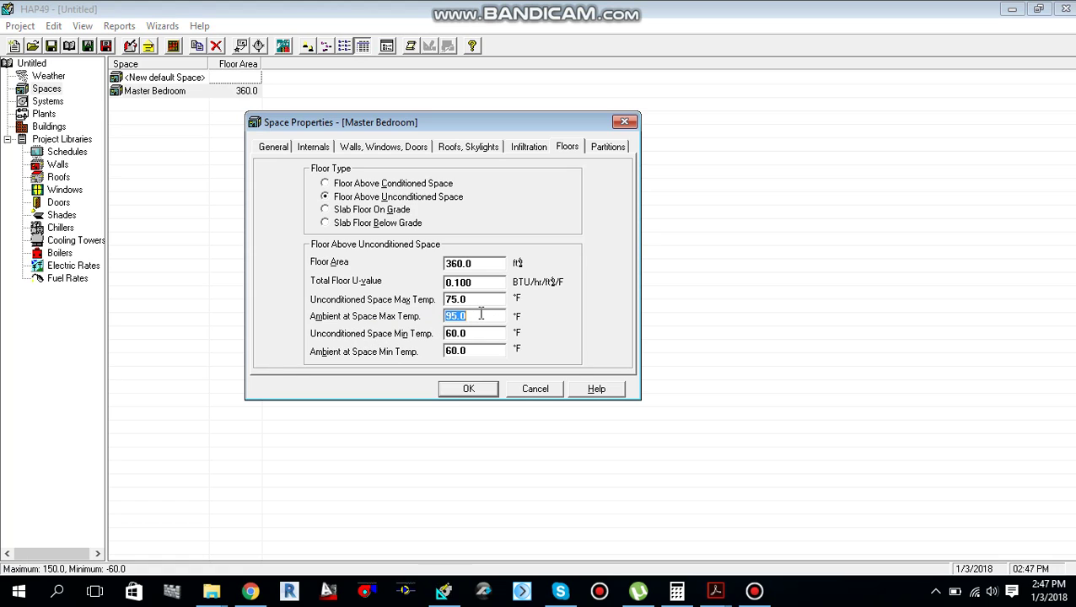
pyautogui.write('107.0')
pyautogui.click(481, 297)
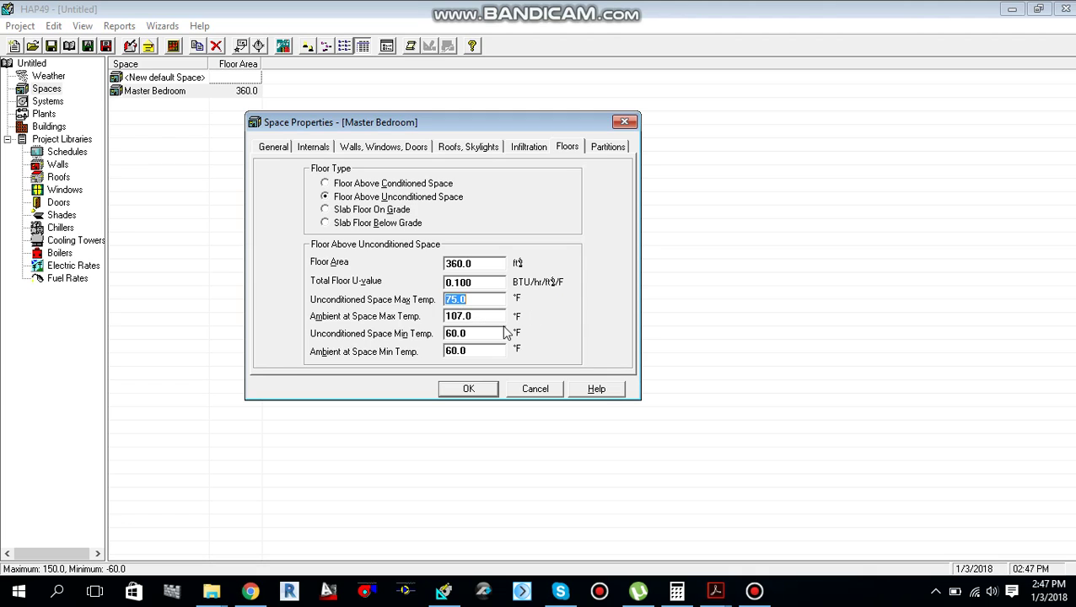
pyautogui.write('102')
pyautogui.click(479, 334)
pyautogui.write('53.6')
pyautogui.click(481, 349)
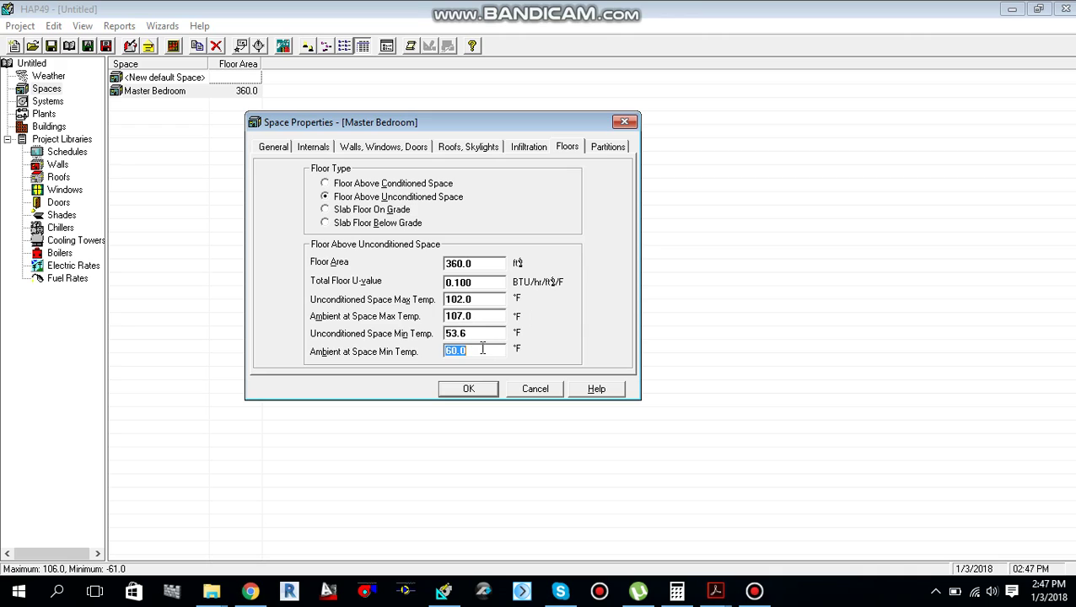
pyautogui.write('53.6')
pyautogui.click(483, 335)
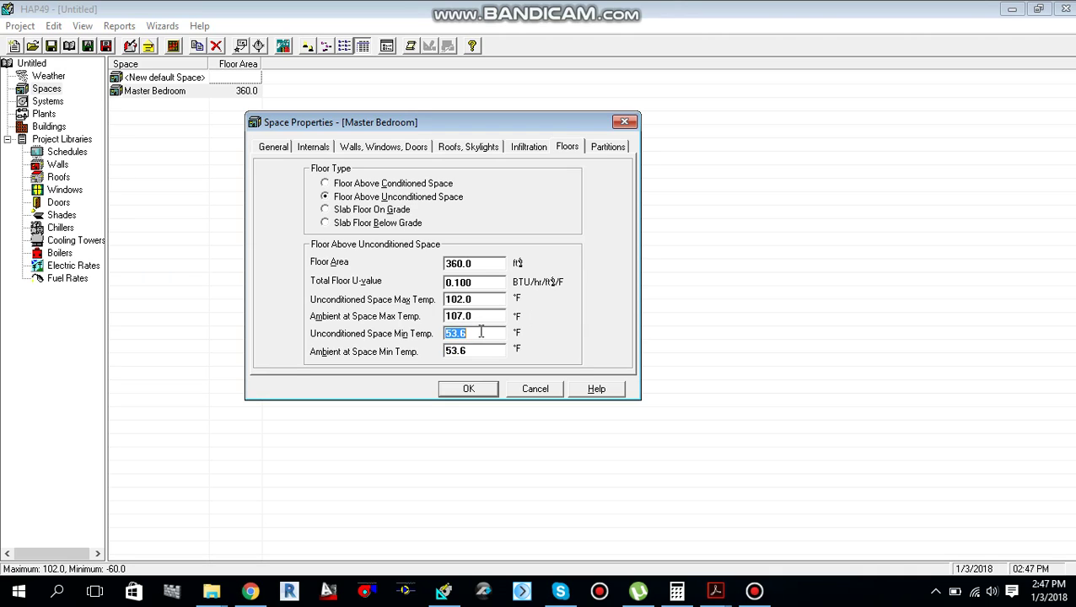
# - Define the Master Bedroom's Partition 1 as a Wall Partition
pyautogui.click(604, 152)
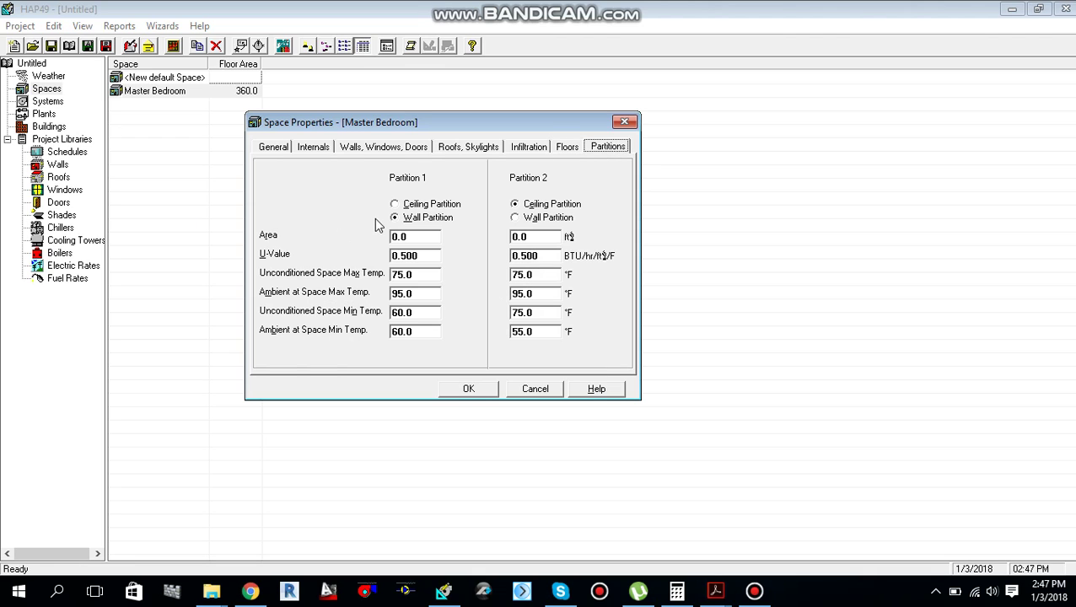
pyautogui.click(395, 205)
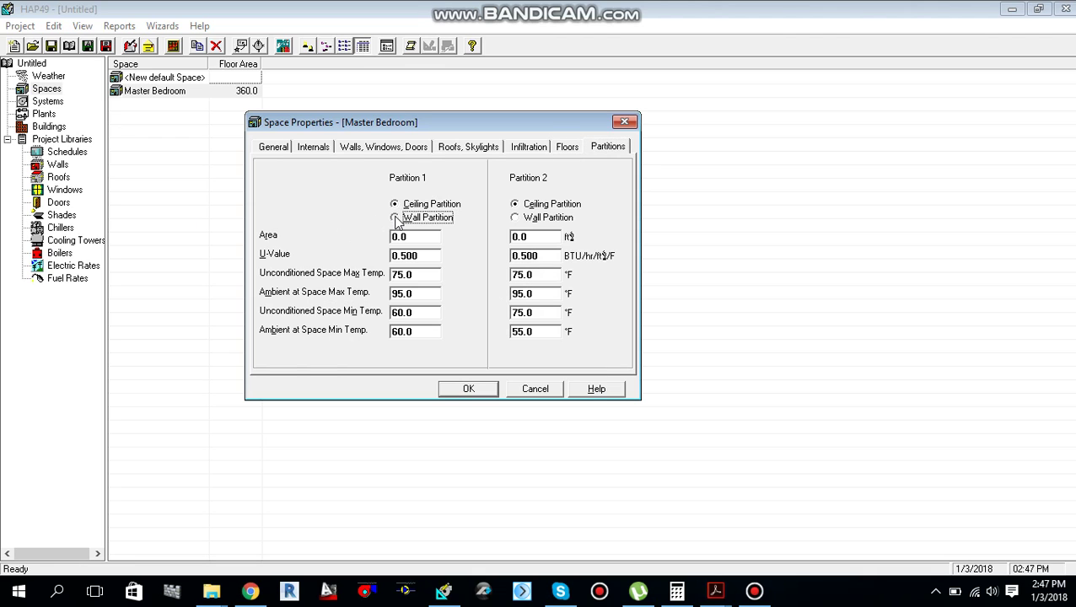
pyautogui.click(396, 217)
# - Check the wall between Master Bedroom and Master Bath on the Acrobat Reader floor plan and calculate its area as 12 × 12.5 in Calculator
pyautogui.click(716, 591)
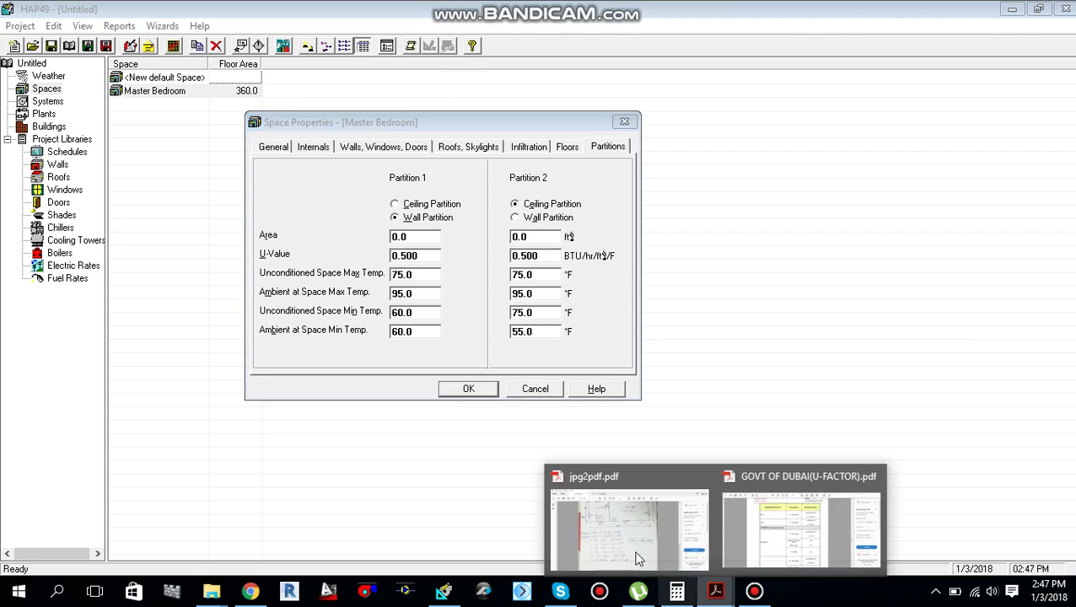
pyautogui.click(639, 560)
pyautogui.scroll(5, 458, 264)
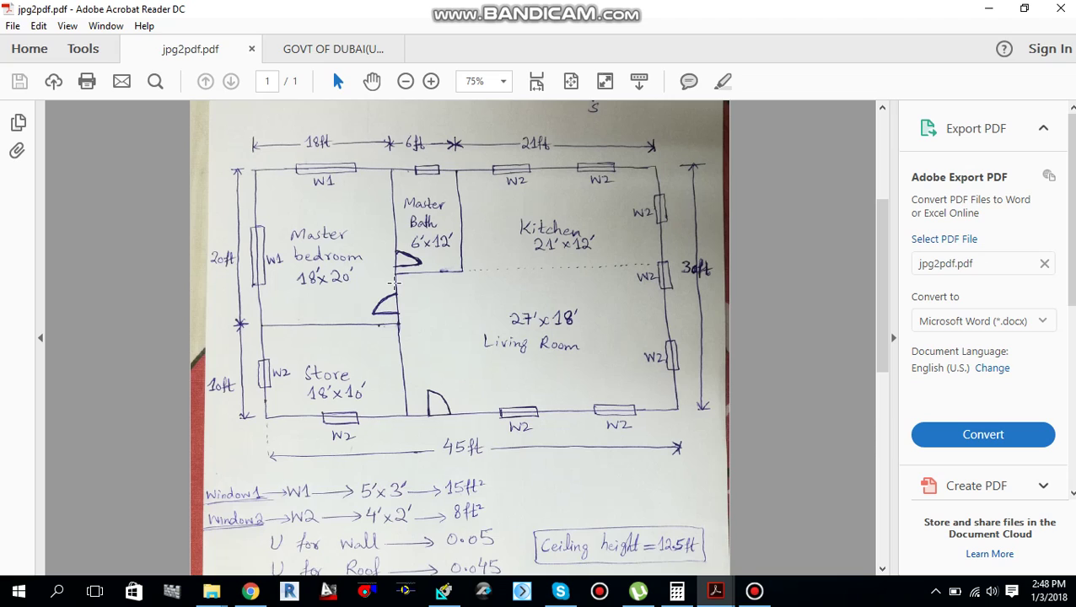
pyautogui.scroll(1, 394, 275)
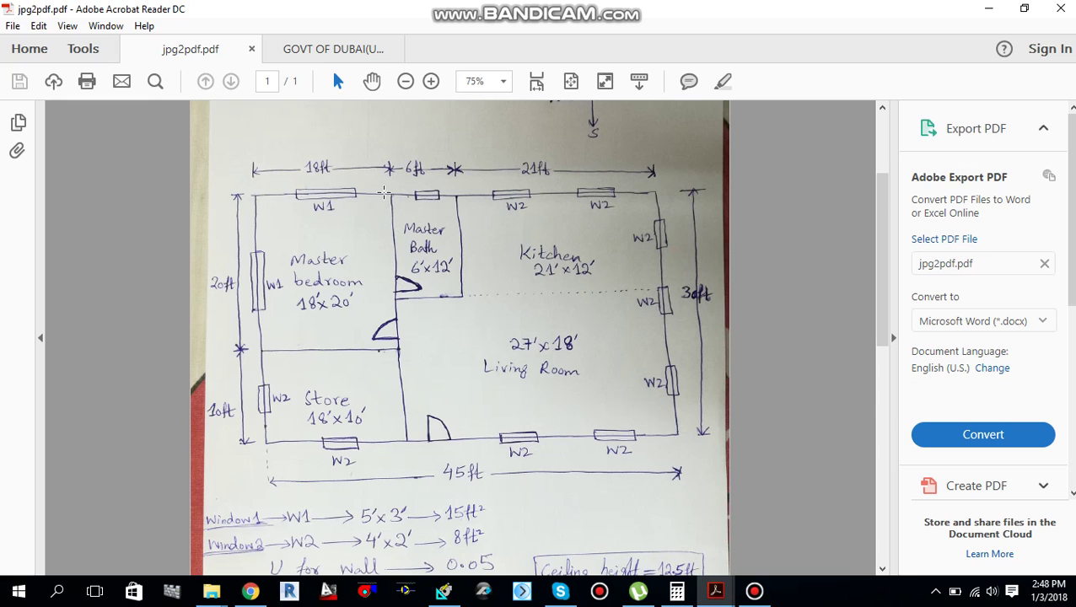
pyautogui.scroll(-1, 388, 272)
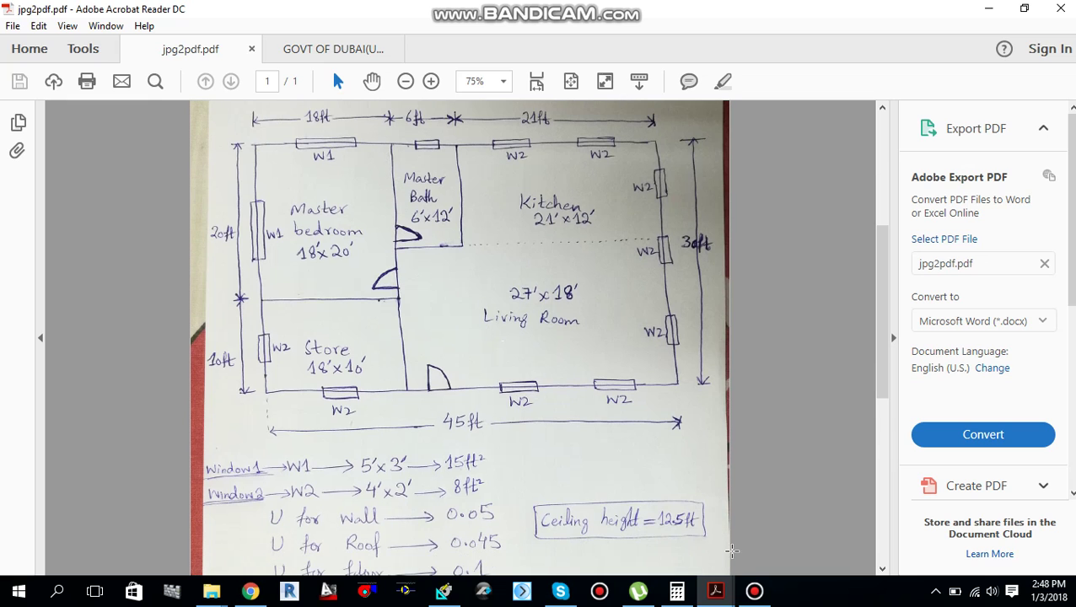
pyautogui.click(680, 593)
pyautogui.write('12*12.5')
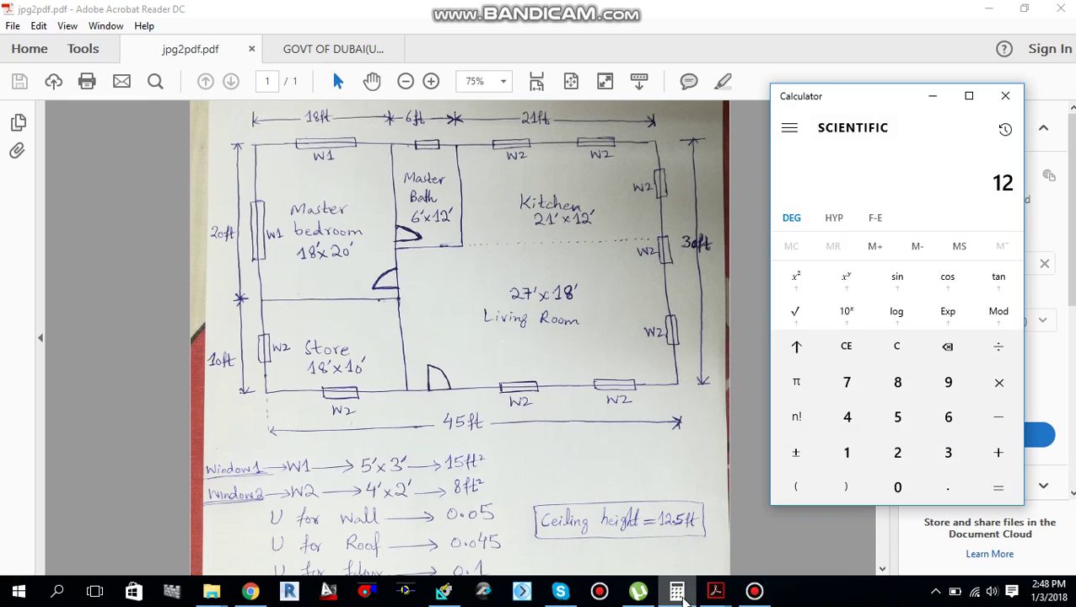
pyautogui.press('Return')
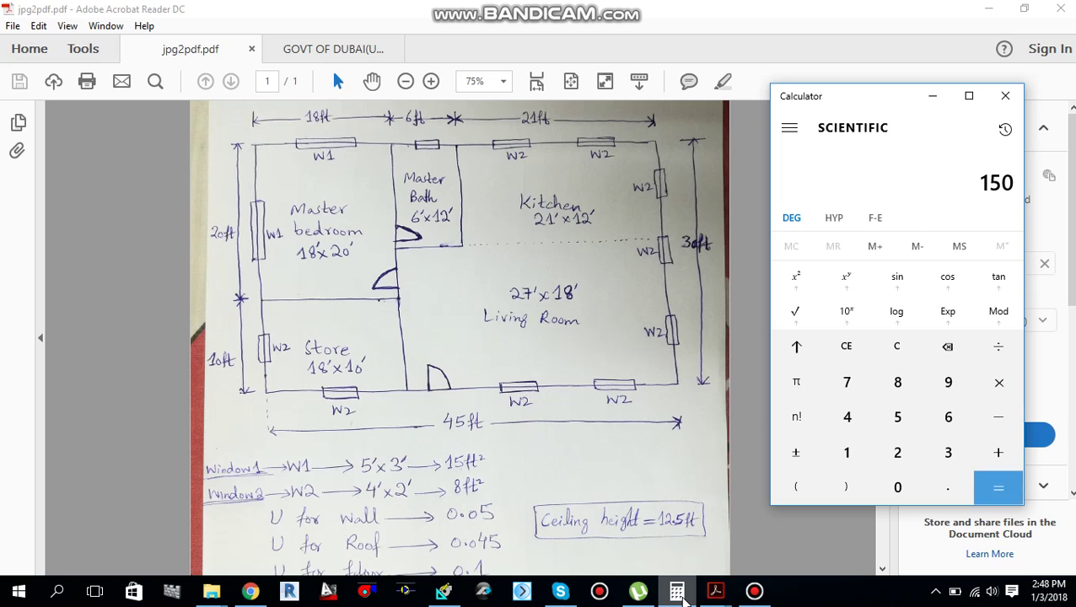
pyautogui.click(931, 98)
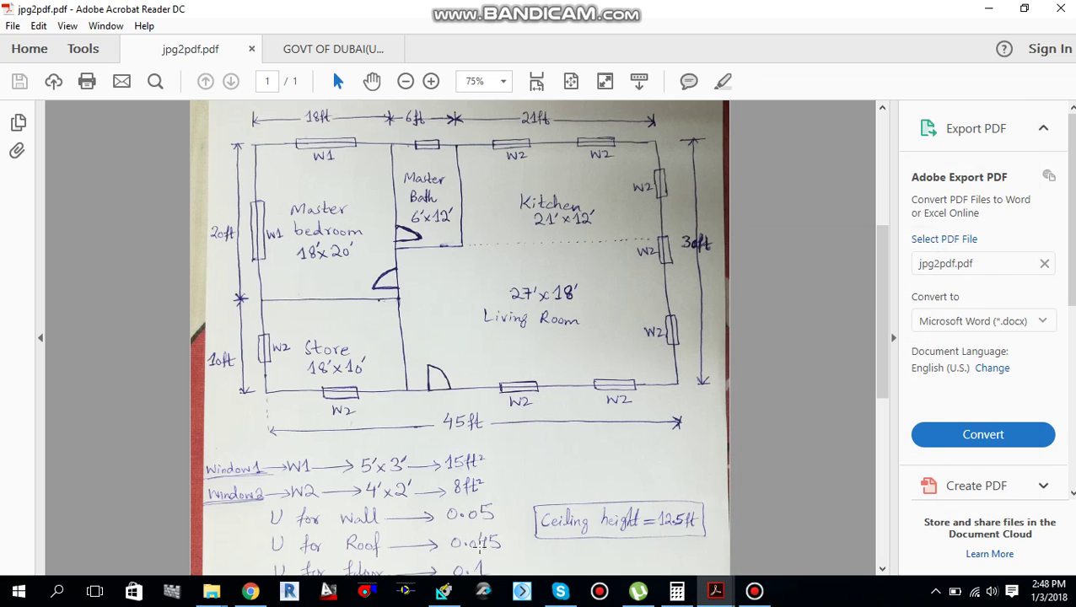
# - Back in HAP, set Partition 1's area to 150 ft²
pyautogui.click(444, 591)
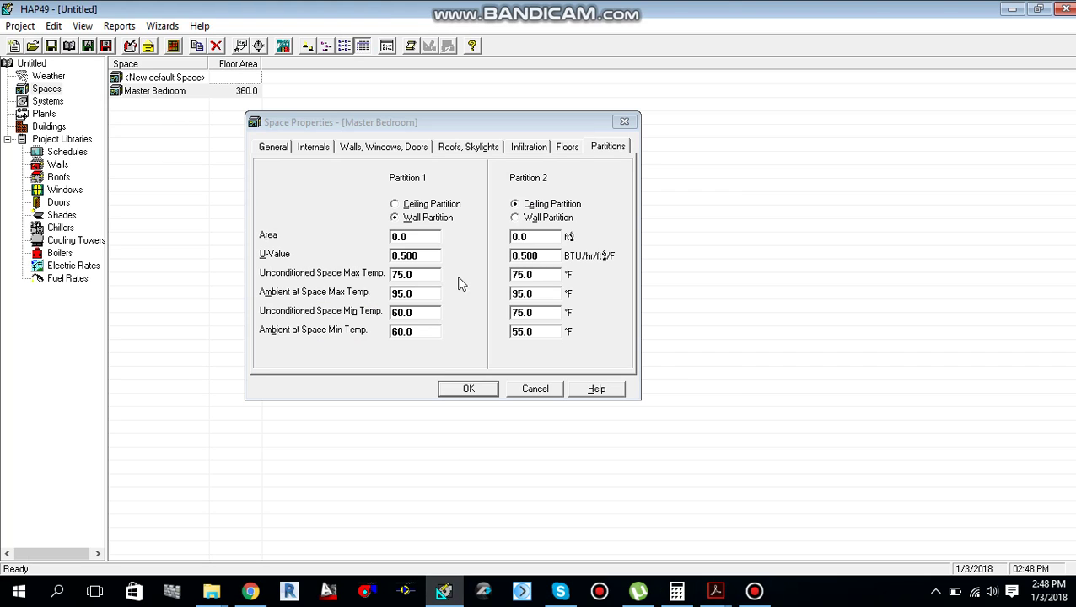
pyautogui.click(414, 237)
pyautogui.write('1')
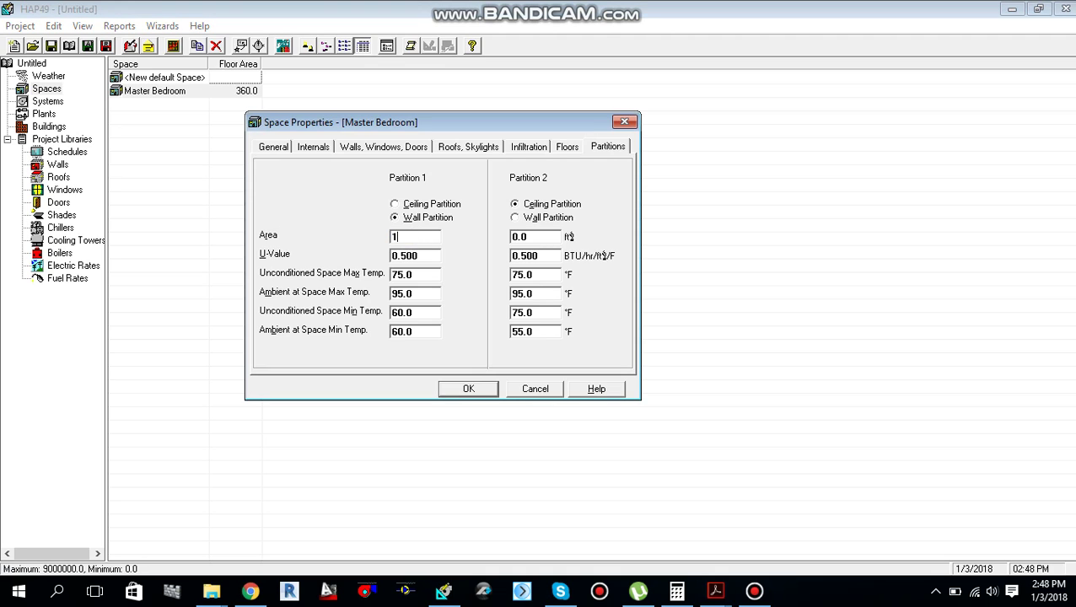
pyautogui.write('50.0')
# - Check the partition wall's U-value in the floor plan notes in Acrobat Reader and return to HAP
pyautogui.click(420, 255)
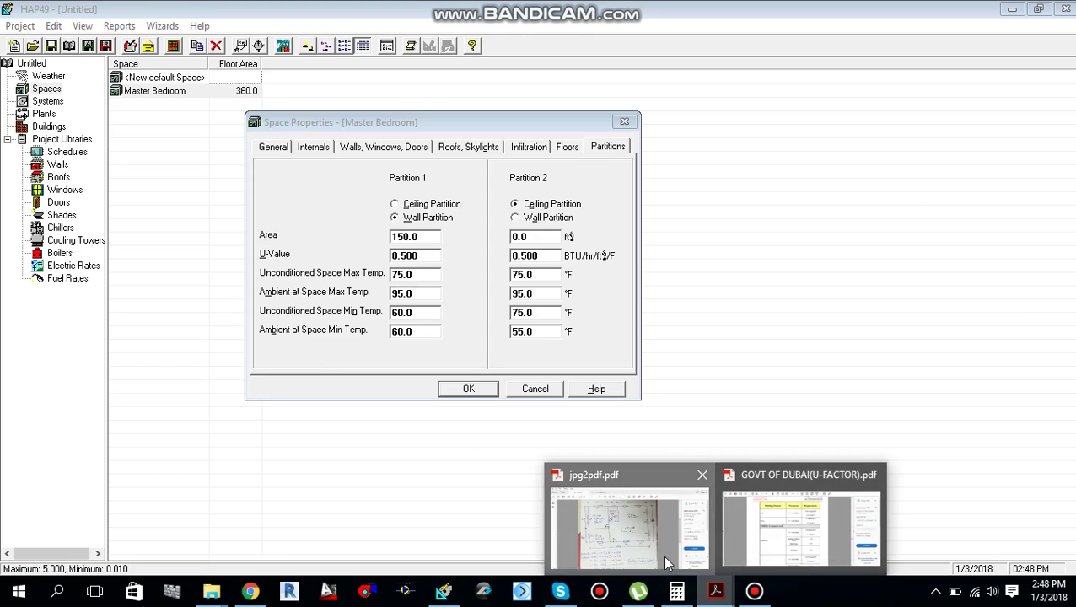
pyautogui.click(628, 527)
pyautogui.scroll(-2, 525, 423)
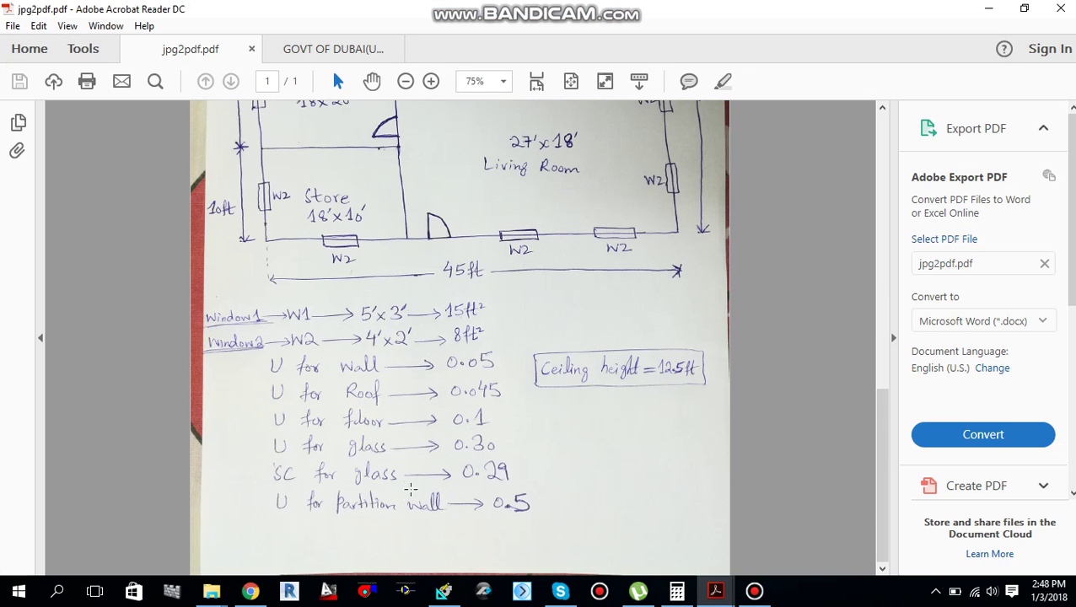
pyautogui.click(445, 591)
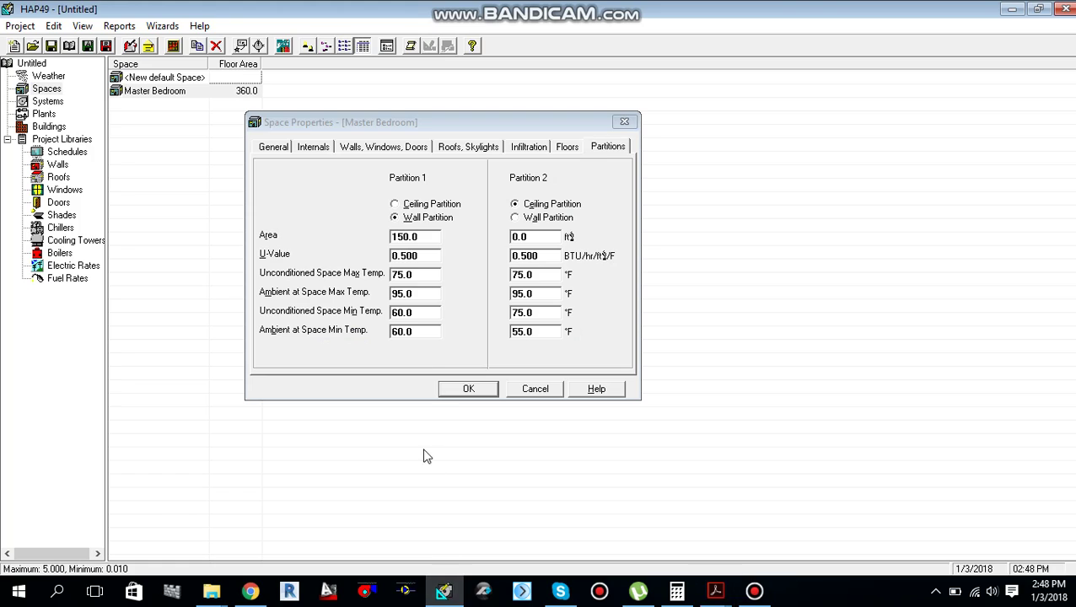
# - Set Partition 1's unconditioned space max to 102 °F, ambient max to 107 °F and both minimum temperatures to 53.6 °F, and save the space
pyautogui.click(422, 295)
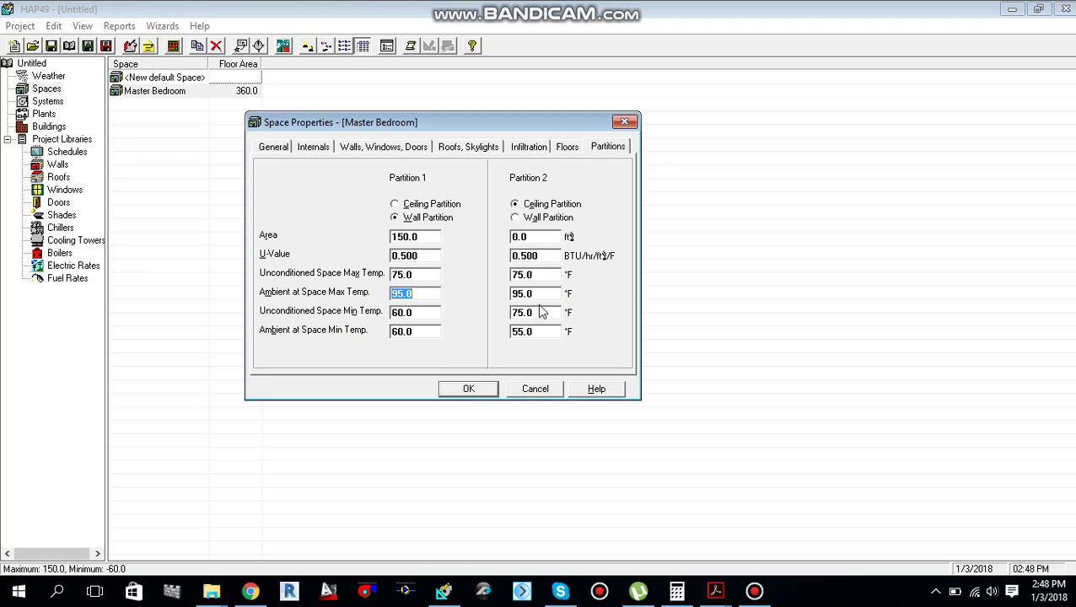
pyautogui.write('107')
pyautogui.click(423, 271)
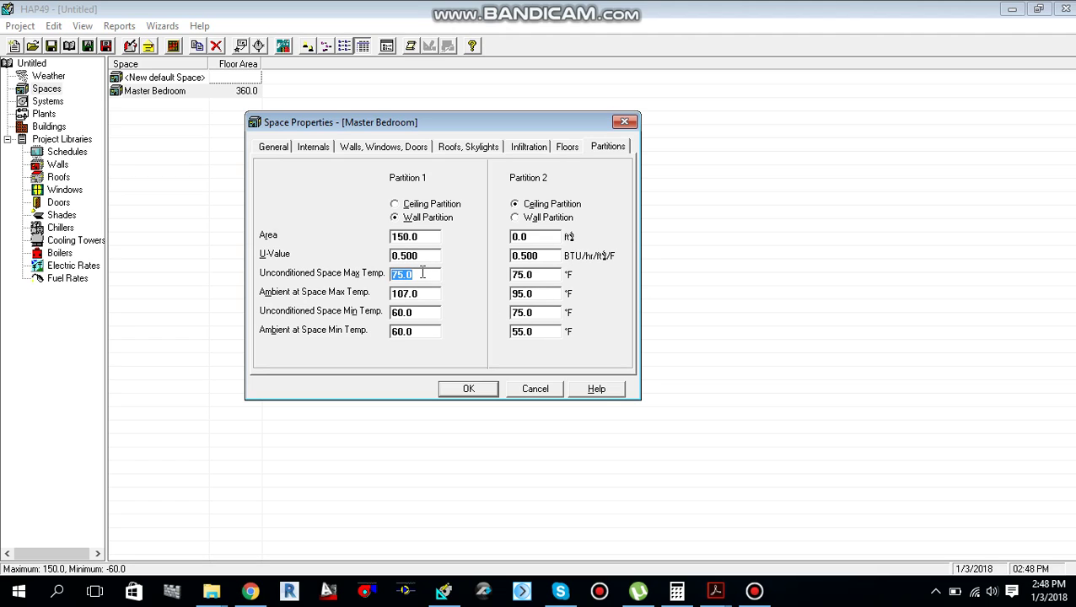
pyautogui.write('102')
pyautogui.click(424, 315)
pyautogui.write('53.6')
pyautogui.click(421, 330)
pyautogui.write('53.')
pyautogui.click(483, 393)
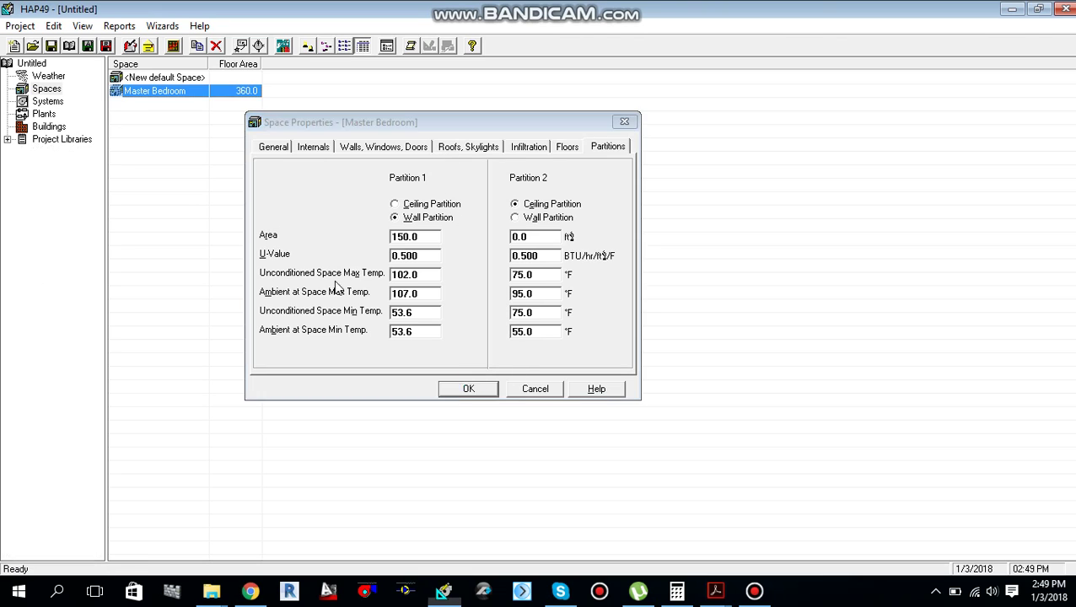
# - Create a new air system named M.Bedroom-AC-01 with equipment type Split Air Handling Units and air system type CAV - Single Zone
pyautogui.click(51, 101)
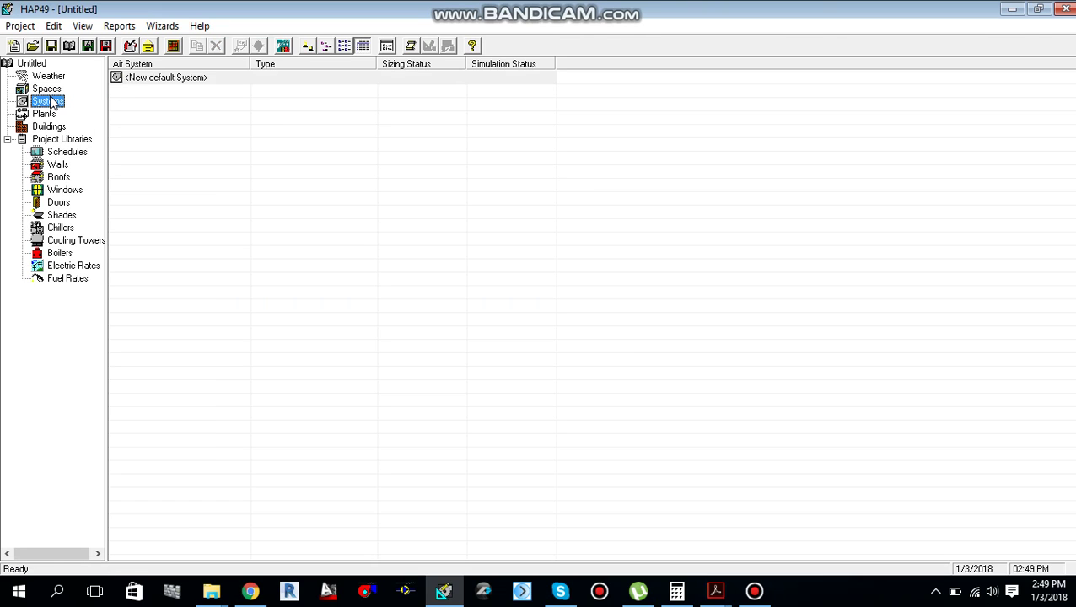
pyautogui.doubleClick(154, 80)
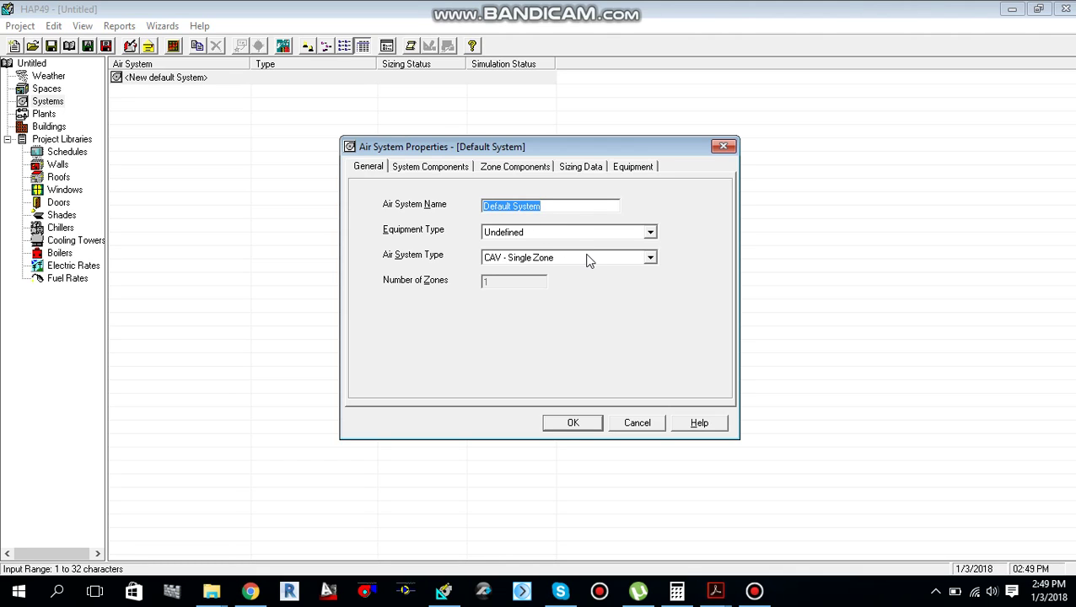
pyautogui.write('M.Be')
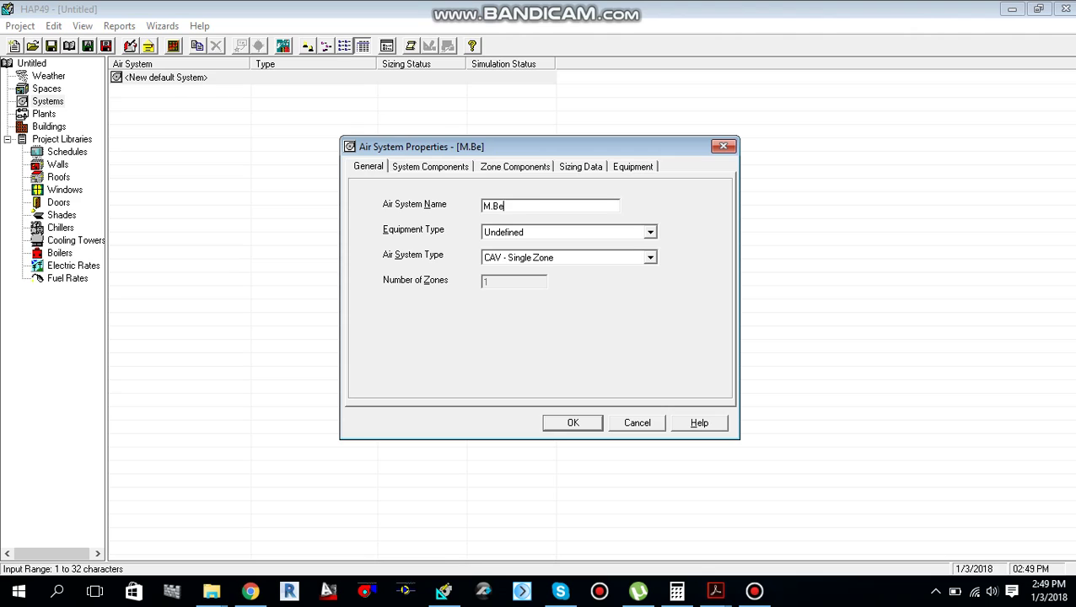
pyautogui.write('droom-AC-01')
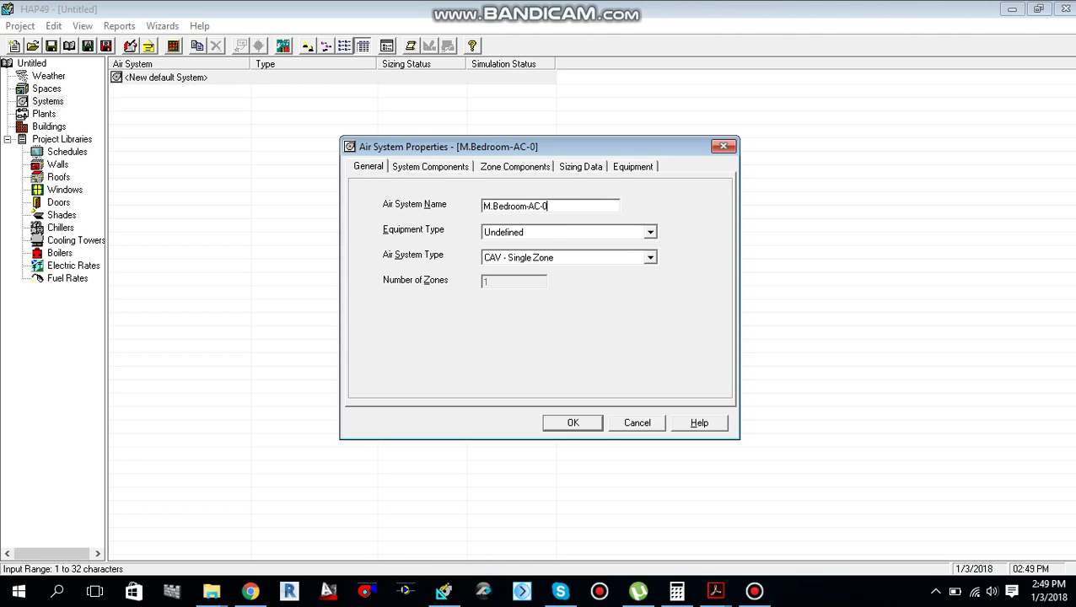
pyautogui.click(652, 232)
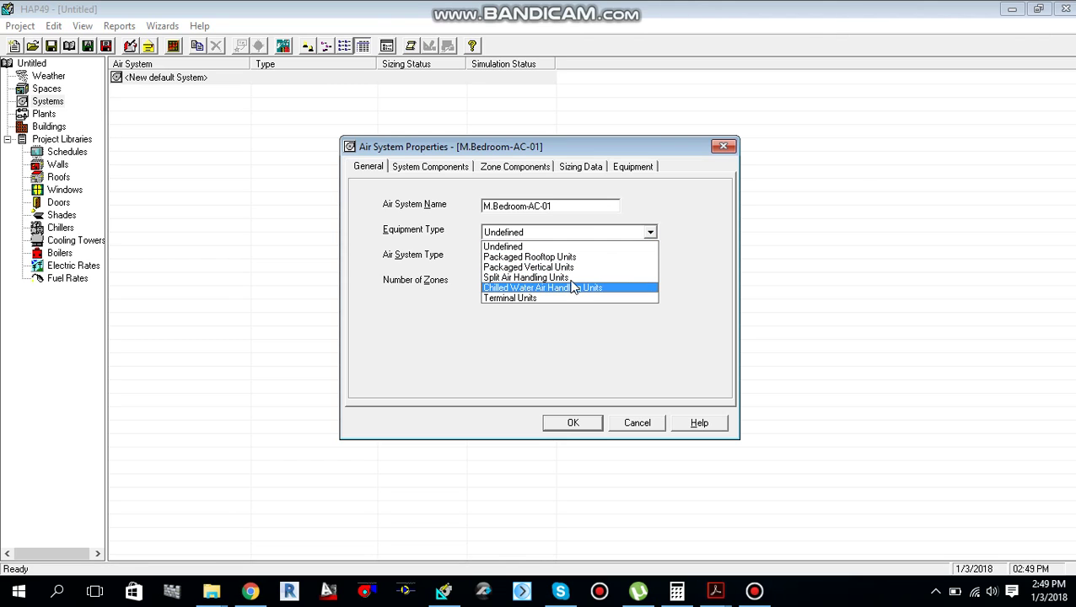
pyautogui.click(572, 279)
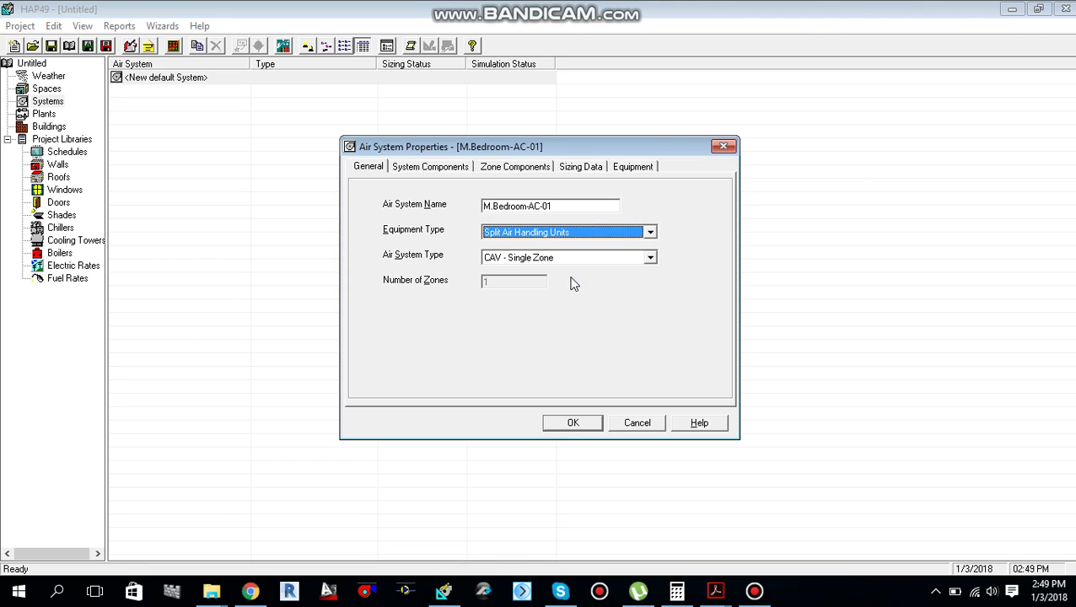
pyautogui.click(649, 257)
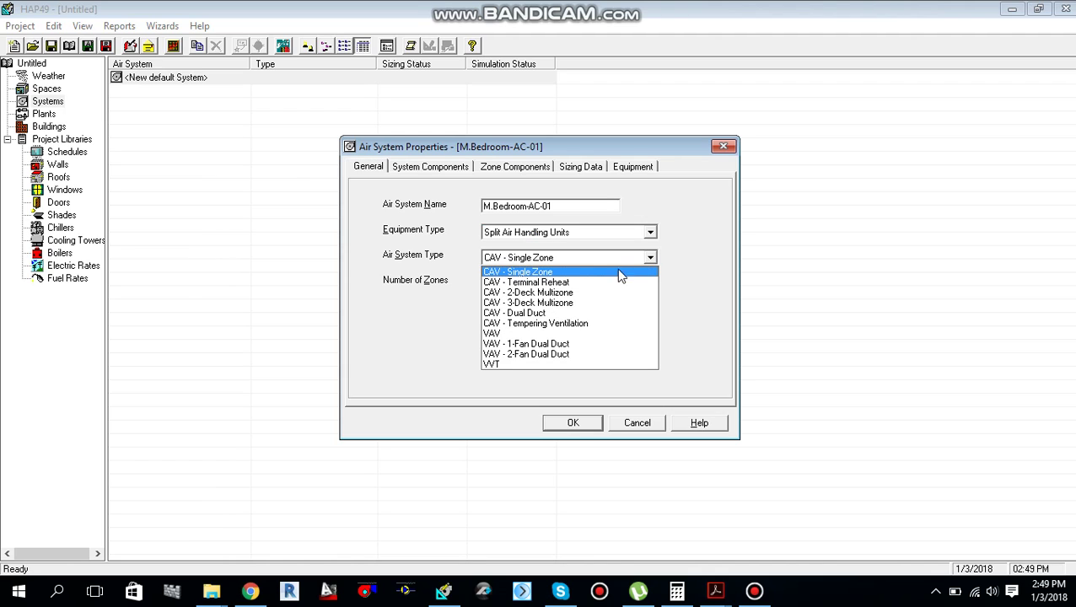
pyautogui.click(516, 273)
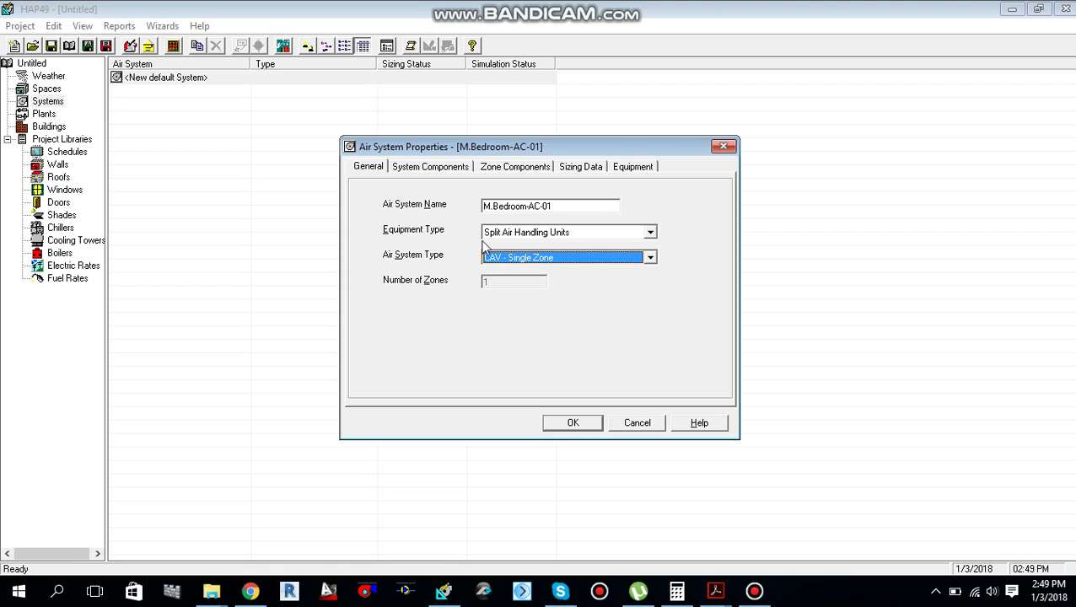
# - Set the central cooling supply temperature to 55 °F and the coil bypass factor to 0.120
pyautogui.click(446, 167)
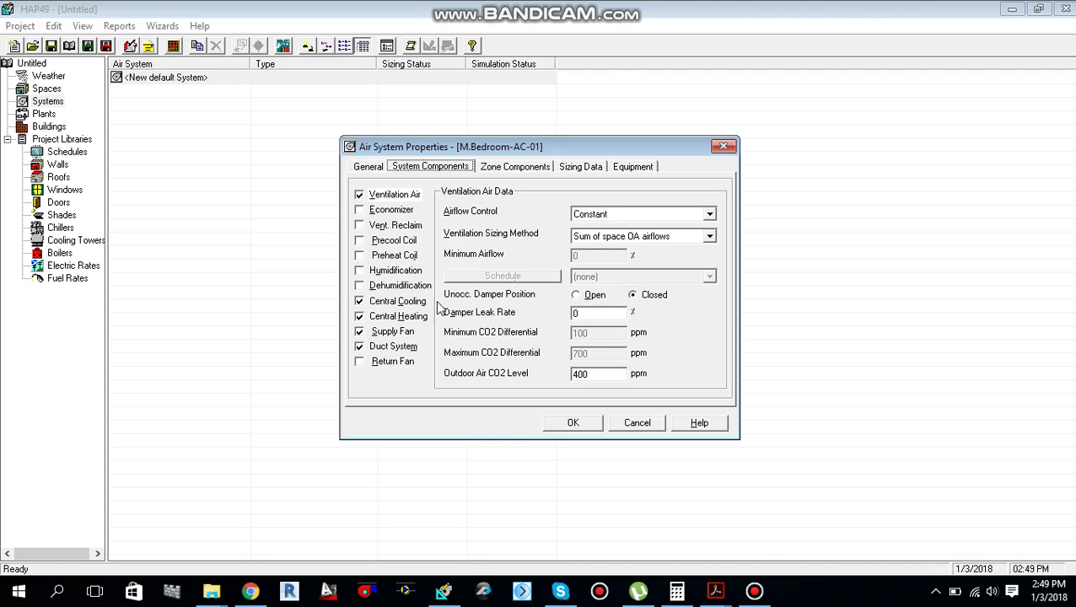
pyautogui.click(398, 302)
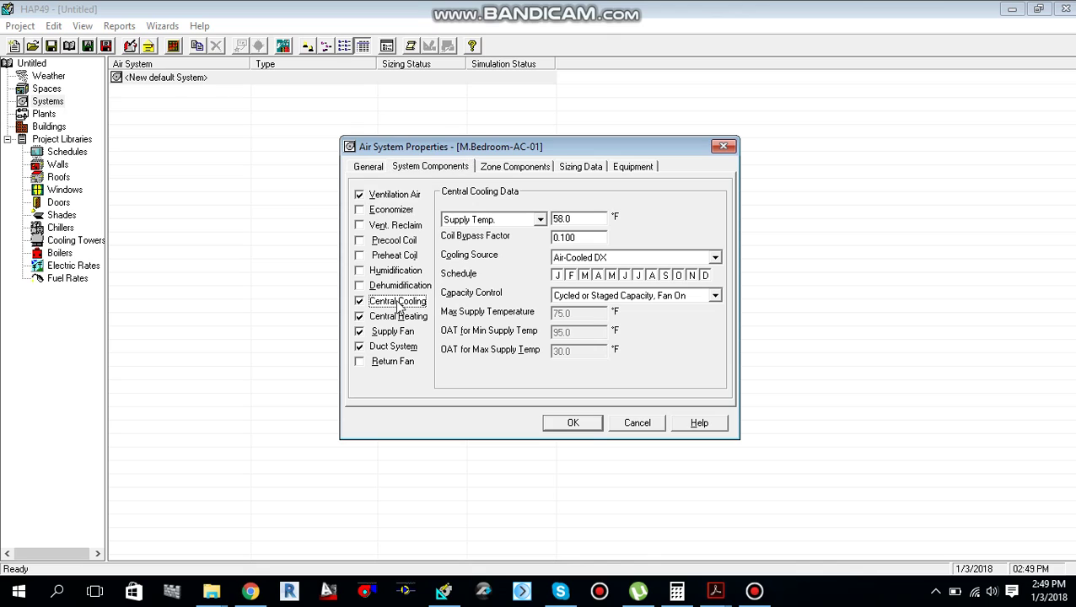
pyautogui.doubleClick(575, 218)
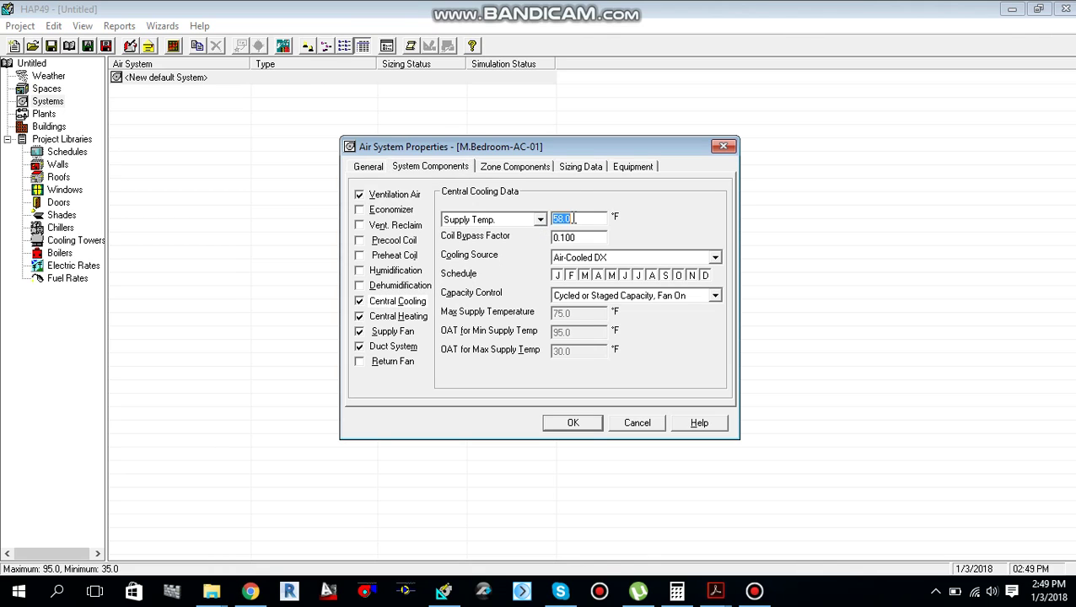
pyautogui.write('55')
pyautogui.doubleClick(589, 237)
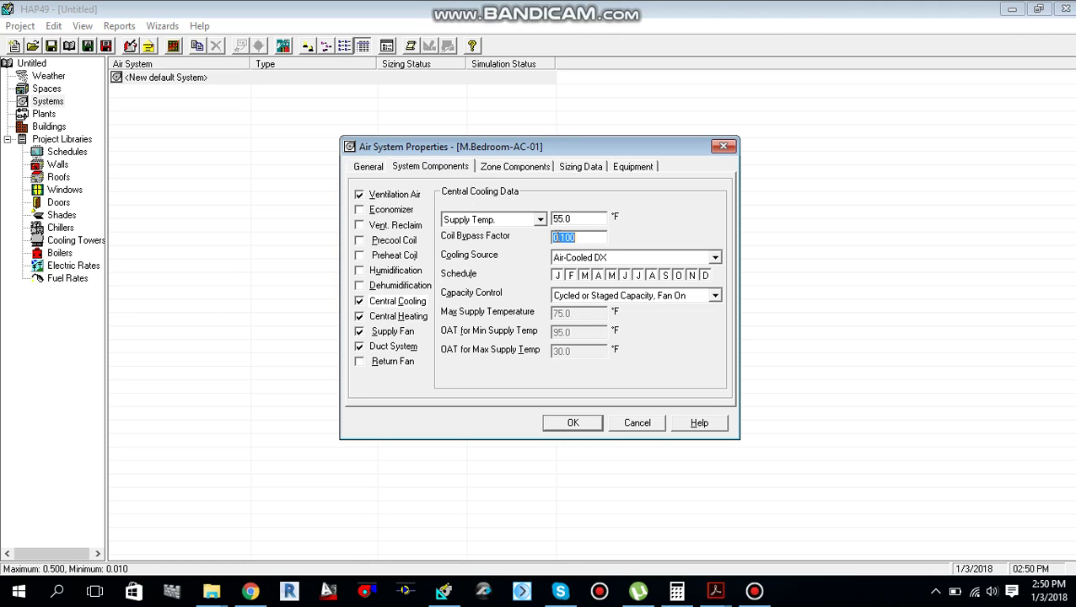
pyautogui.write('0.1')
# - Exclude central heating from the system components and check the duct system data
pyautogui.click(405, 323)
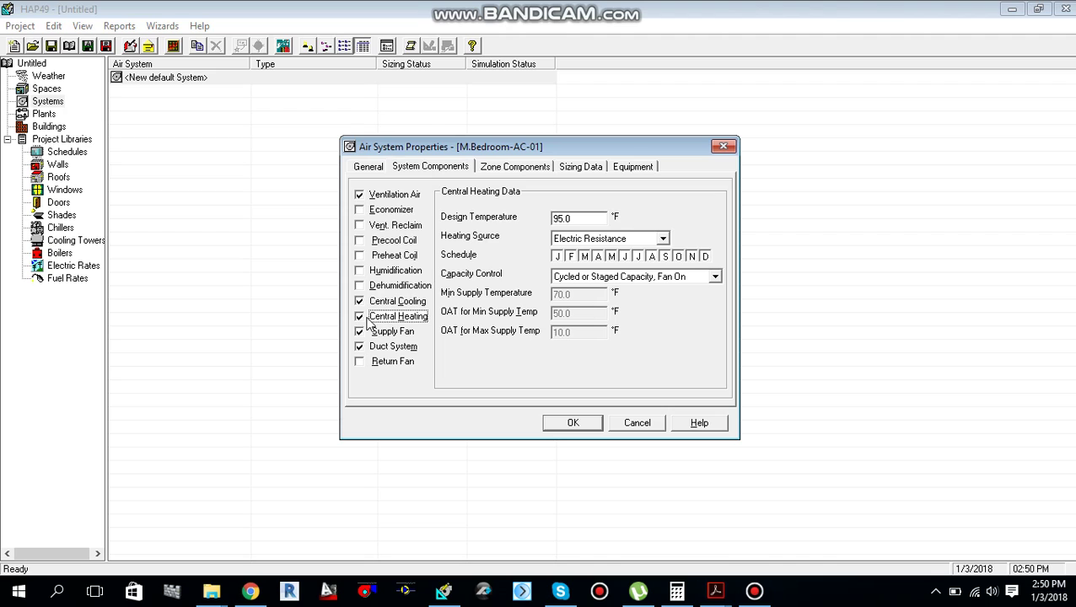
pyautogui.click(359, 317)
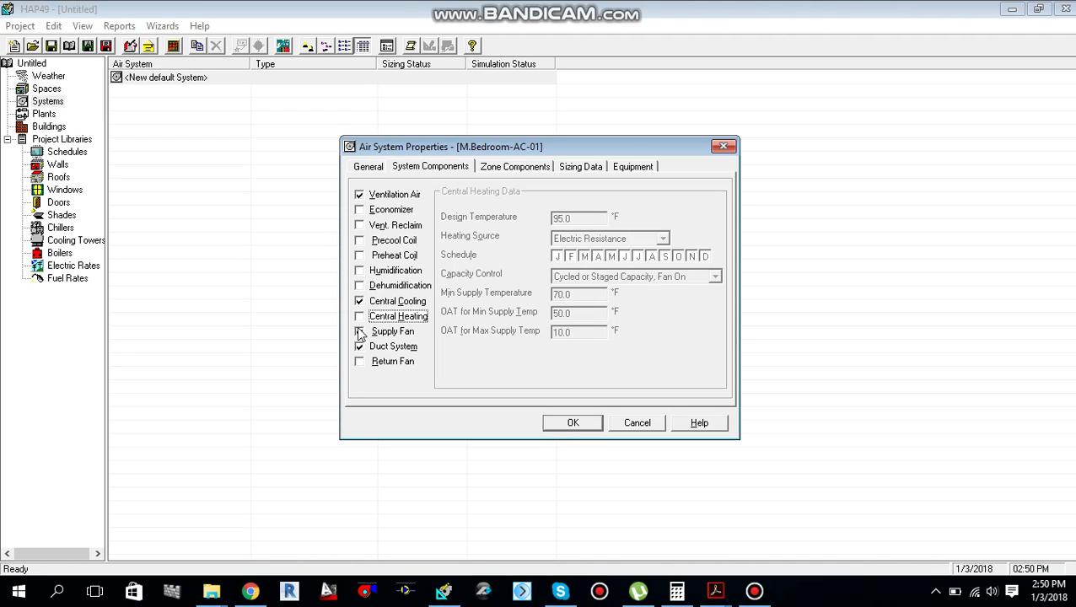
pyautogui.click(400, 350)
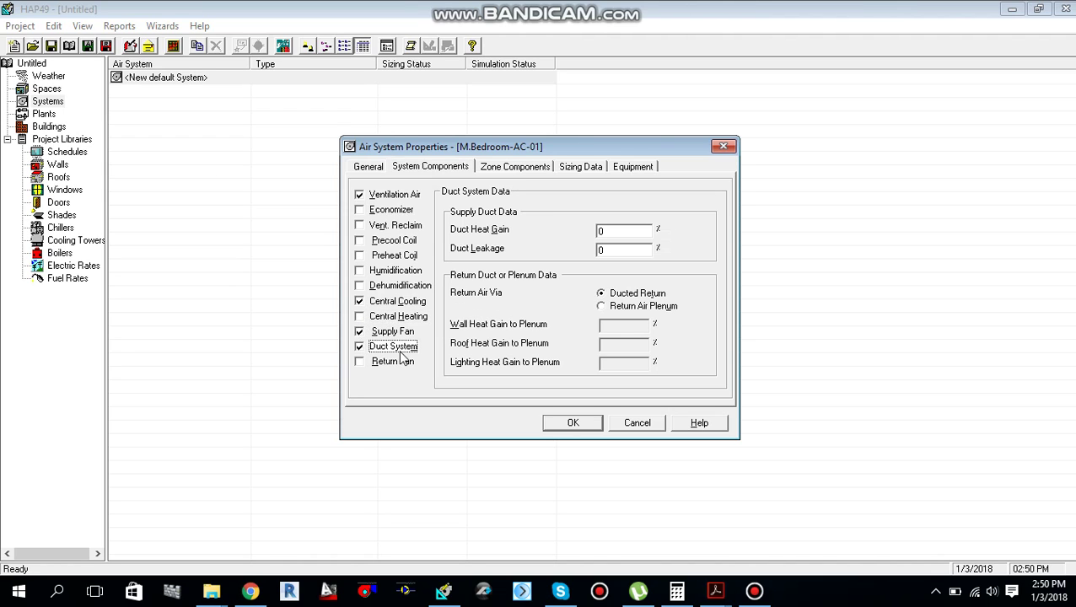
# - Assign the Master Bedroom space to Zone 1 and review the zone's thermostat and supply terminal settings
pyautogui.click(510, 173)
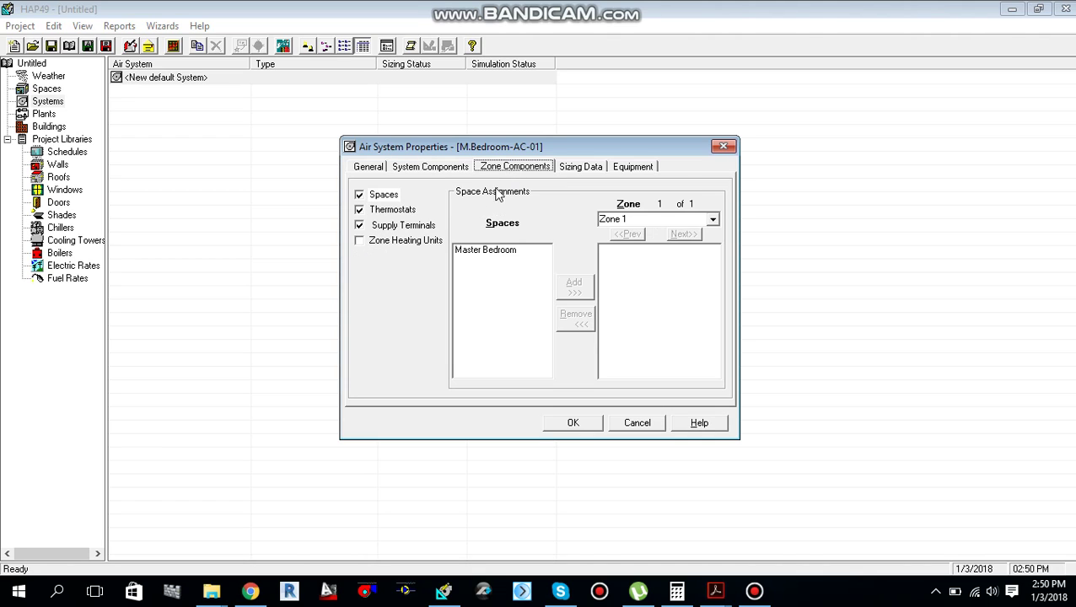
pyautogui.click(471, 253)
pyautogui.click(576, 289)
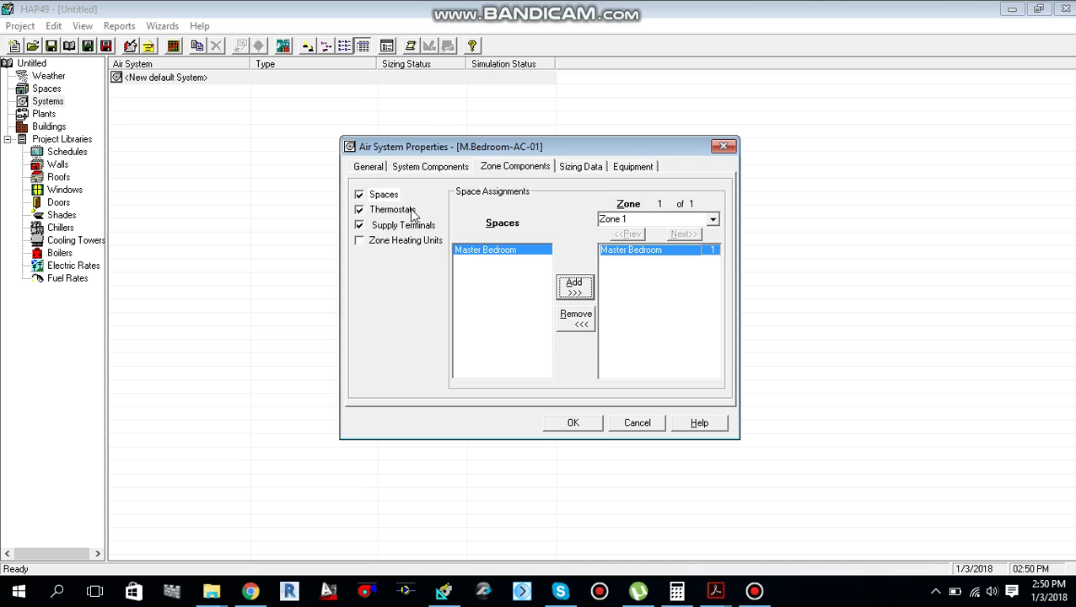
pyautogui.click(395, 216)
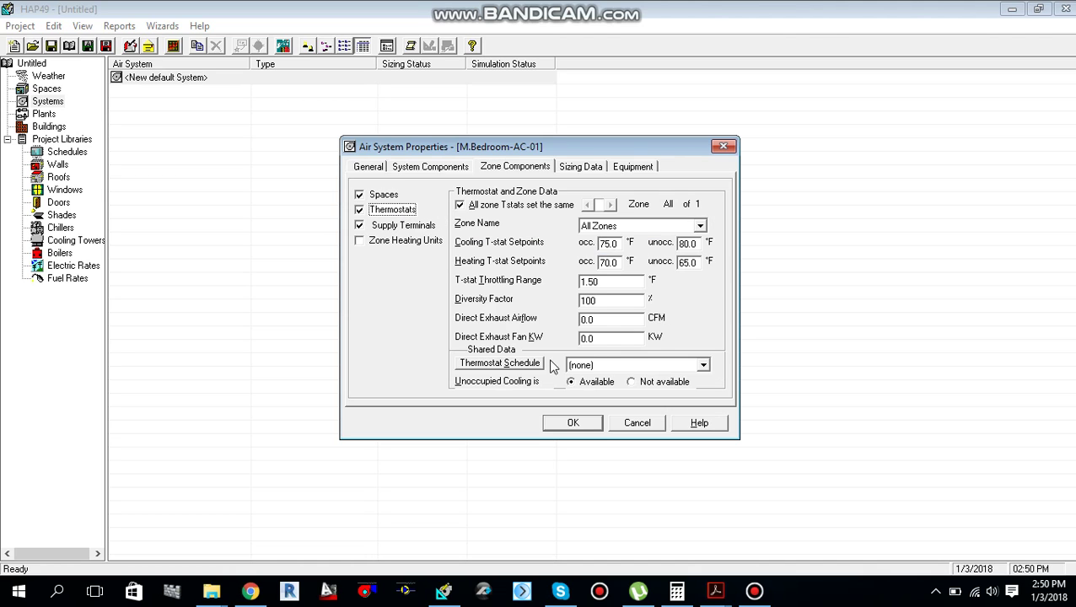
pyautogui.click(399, 226)
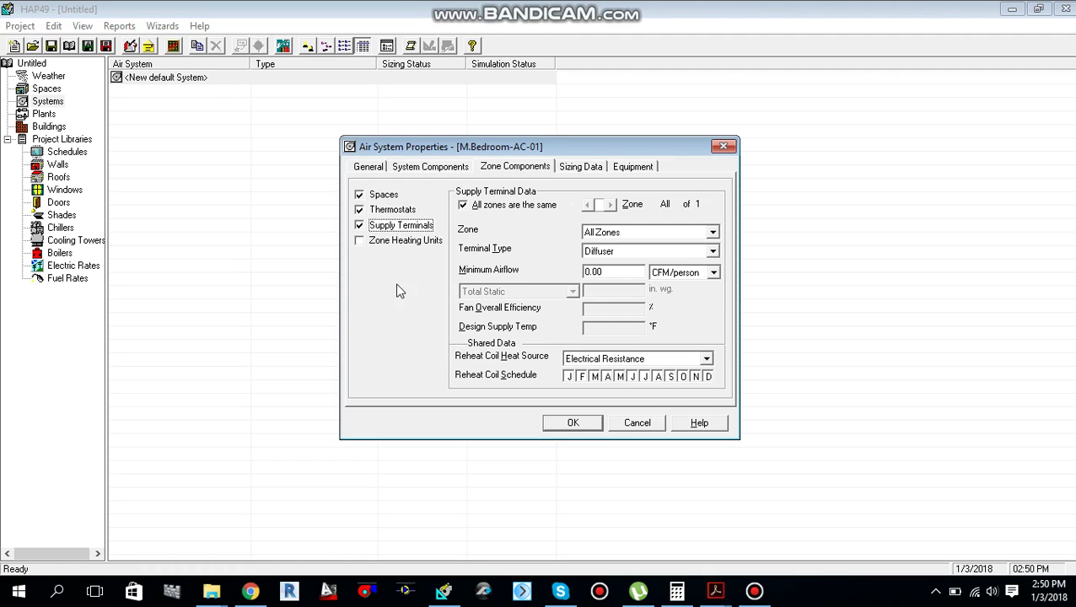
pyautogui.click(580, 167)
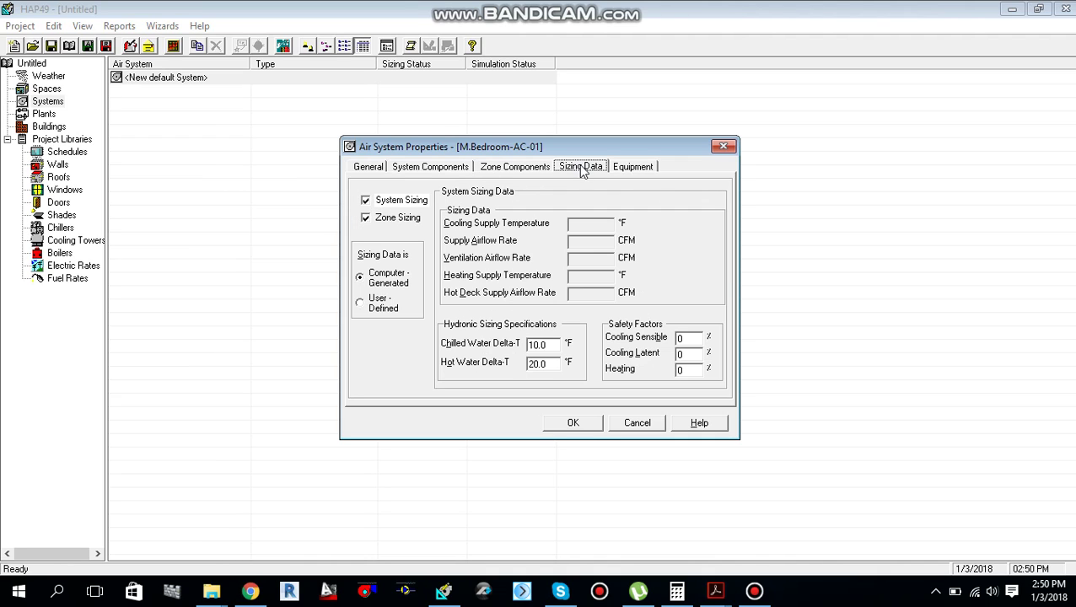
pyautogui.click(512, 167)
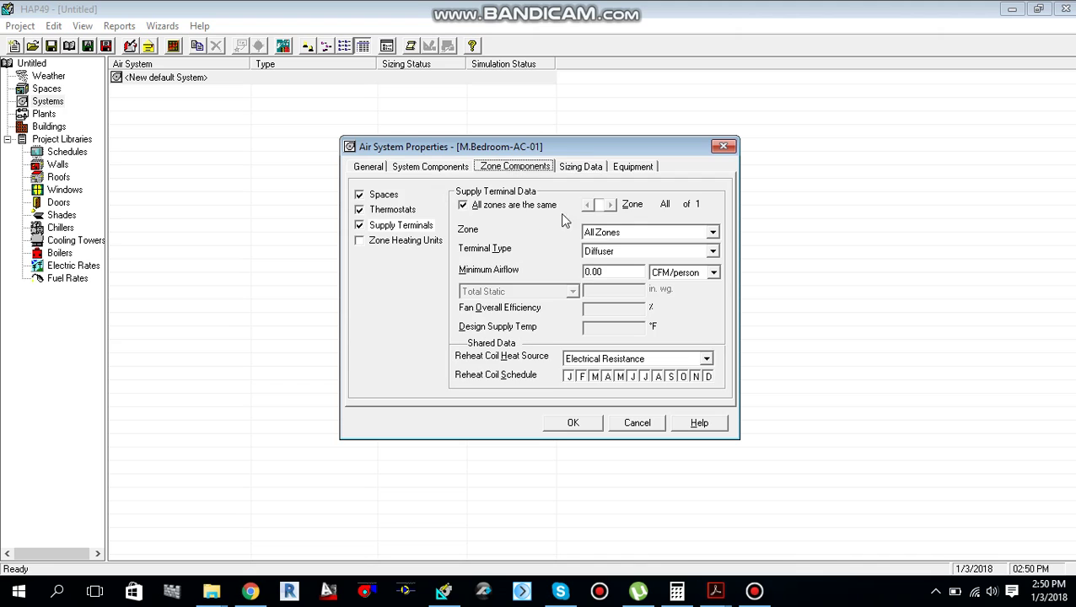
pyautogui.click(447, 167)
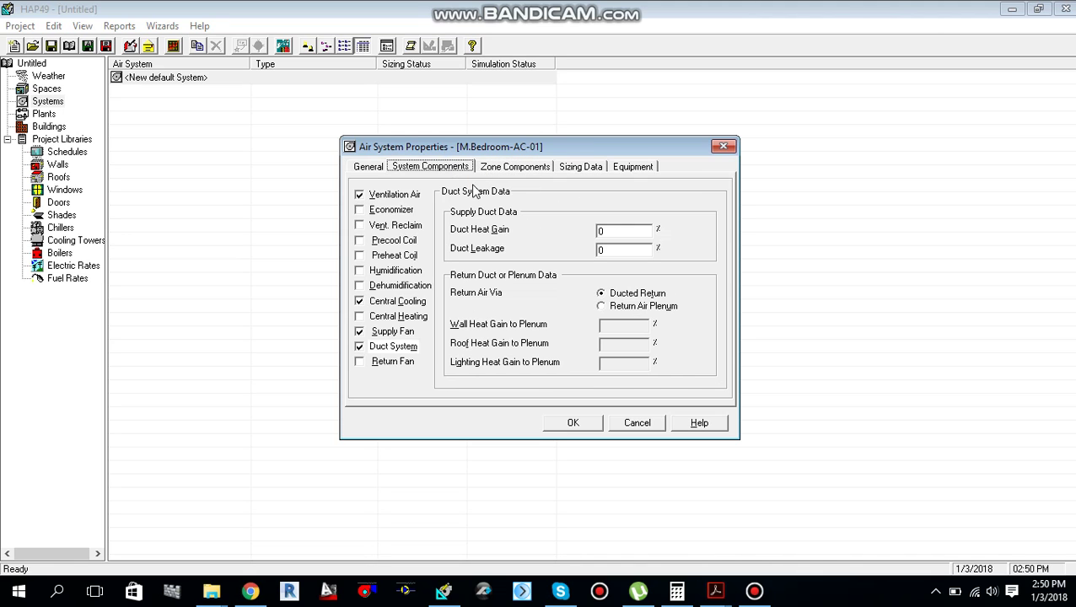
pyautogui.click(509, 167)
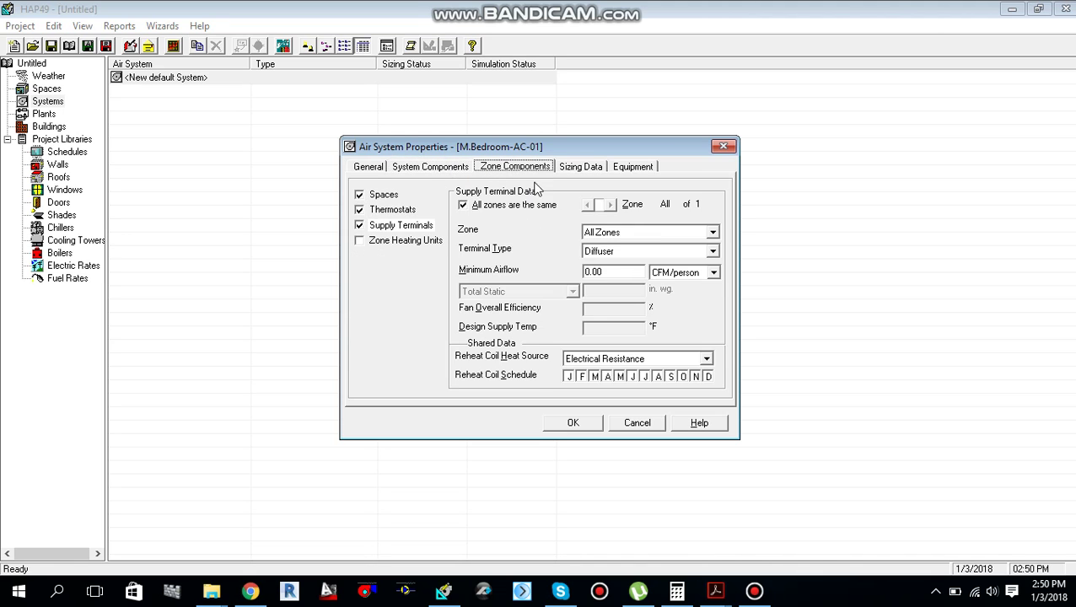
# - Create a Fan/Thermostat schedule named THERMOSTAT and assign it as the zone's thermostat schedule
pyautogui.click(400, 211)
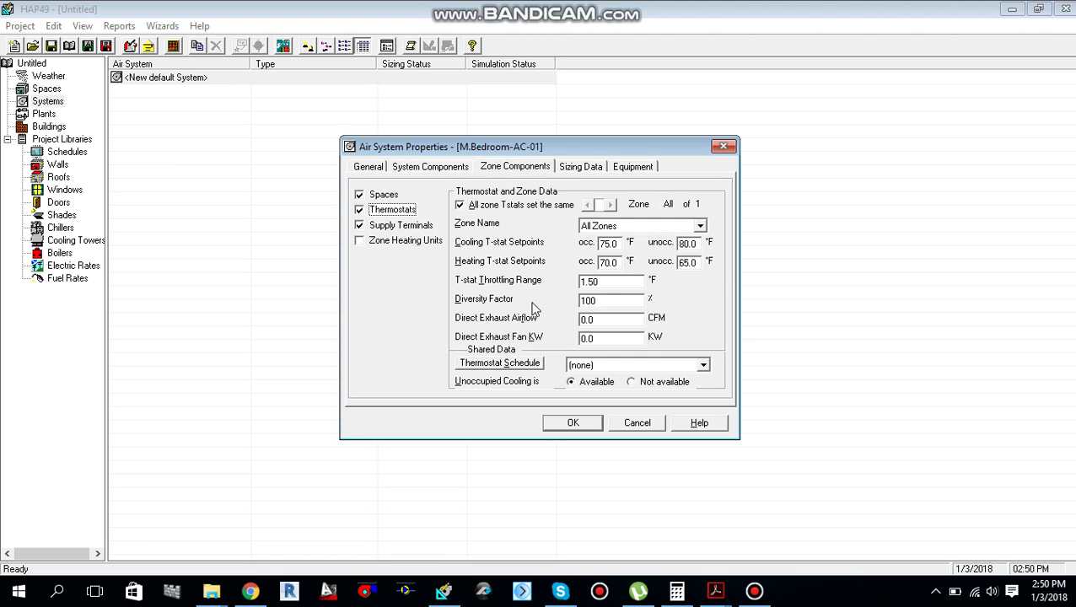
pyautogui.click(701, 365)
pyautogui.click(638, 392)
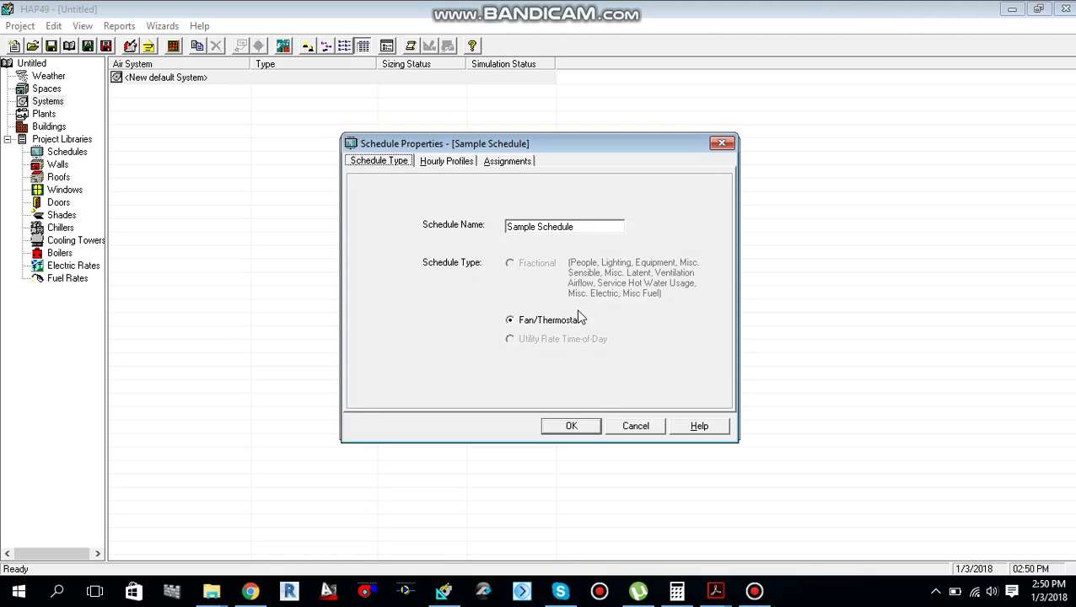
pyautogui.write('THE')
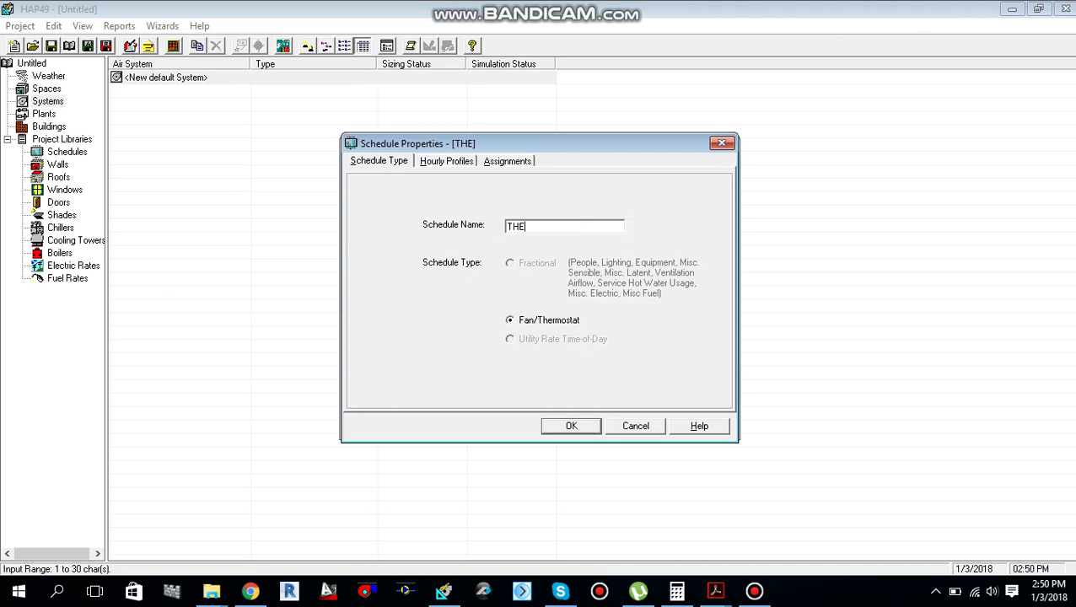
pyautogui.write('RMOSTAT')
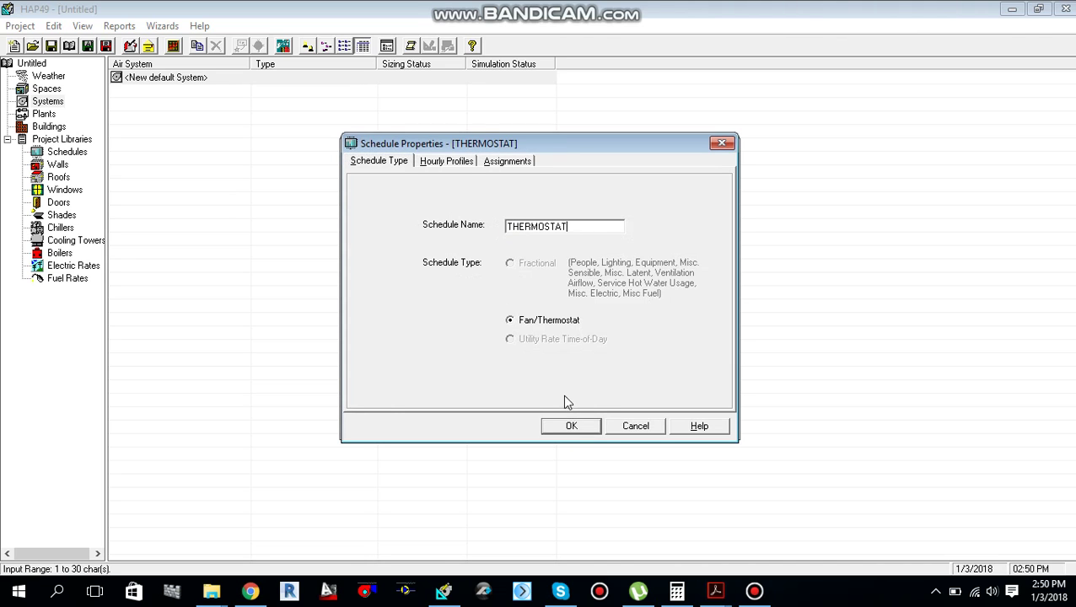
pyautogui.click(571, 426)
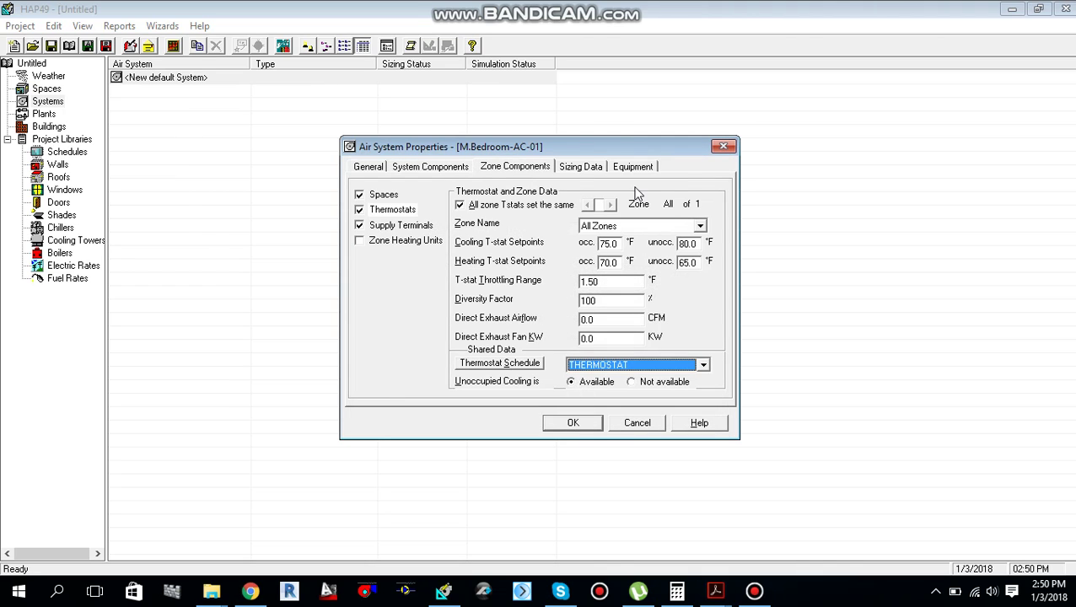
# - Set the sizing safety factors to 15% cooling sensible and 5% cooling latent, and save the air system
pyautogui.click(628, 168)
pyautogui.click(600, 168)
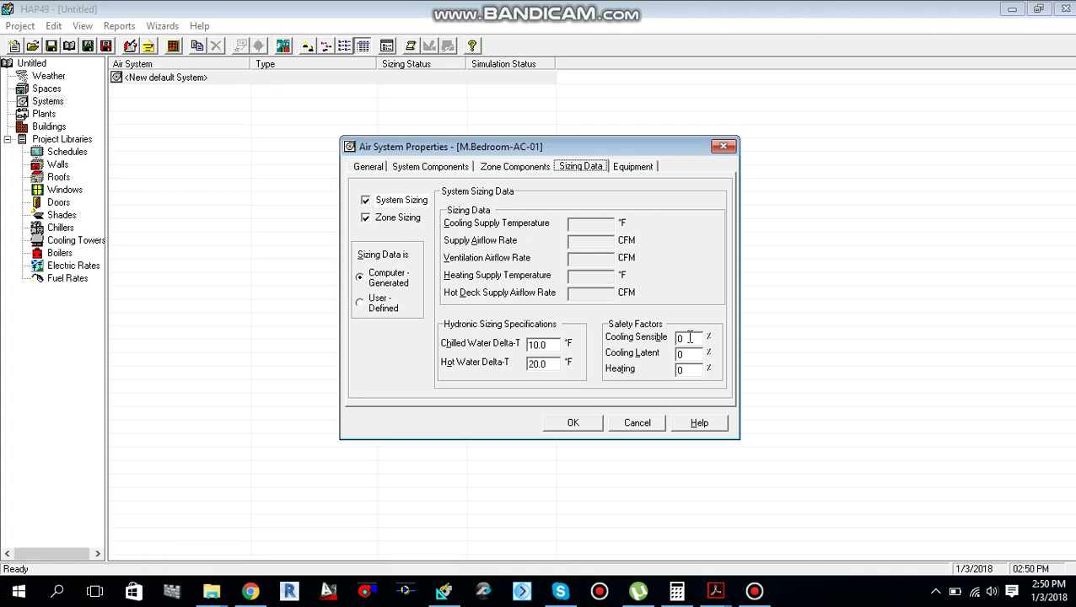
pyautogui.click(691, 339)
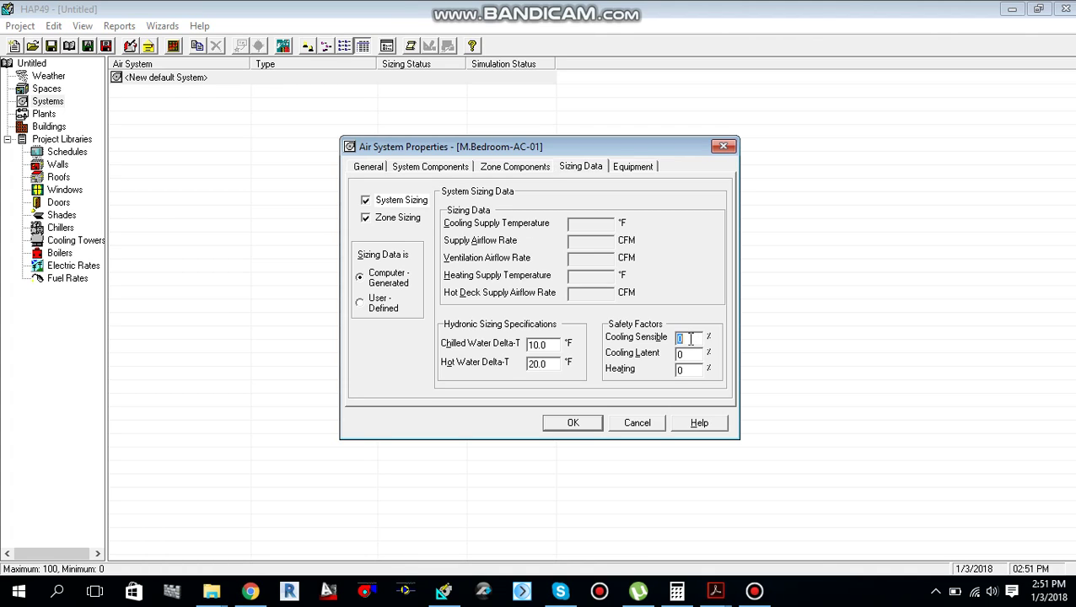
pyautogui.write('15')
pyautogui.write('5')
pyautogui.click(696, 340)
pyautogui.click(694, 352)
pyautogui.click(573, 422)
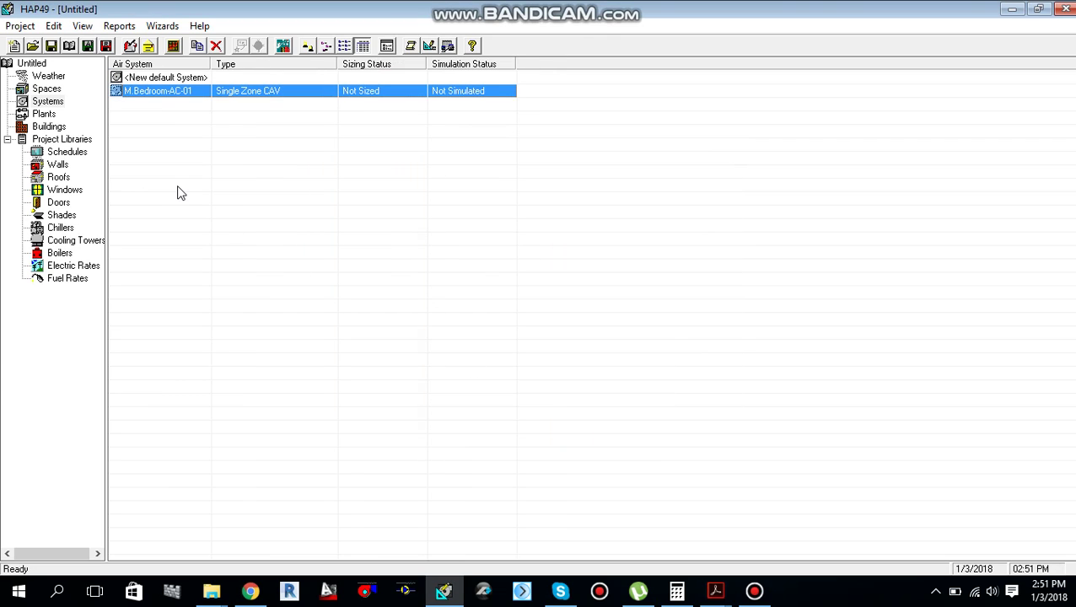
# - Open the design results options for M.Bedroom-AC-01 and include the Hourly Air System Loads table
pyautogui.rightClick(148, 98)
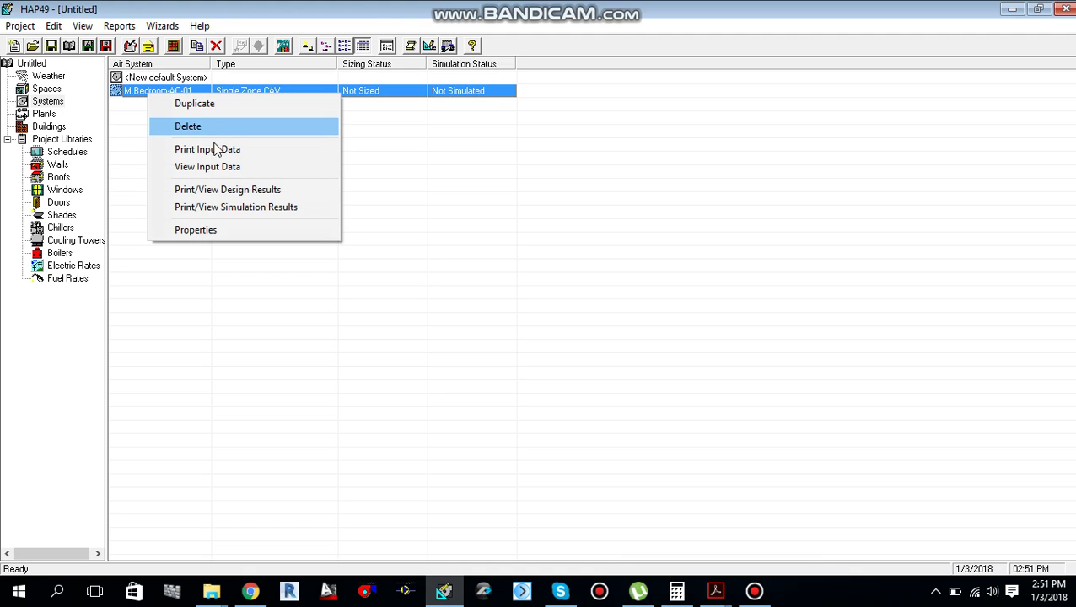
pyautogui.click(250, 197)
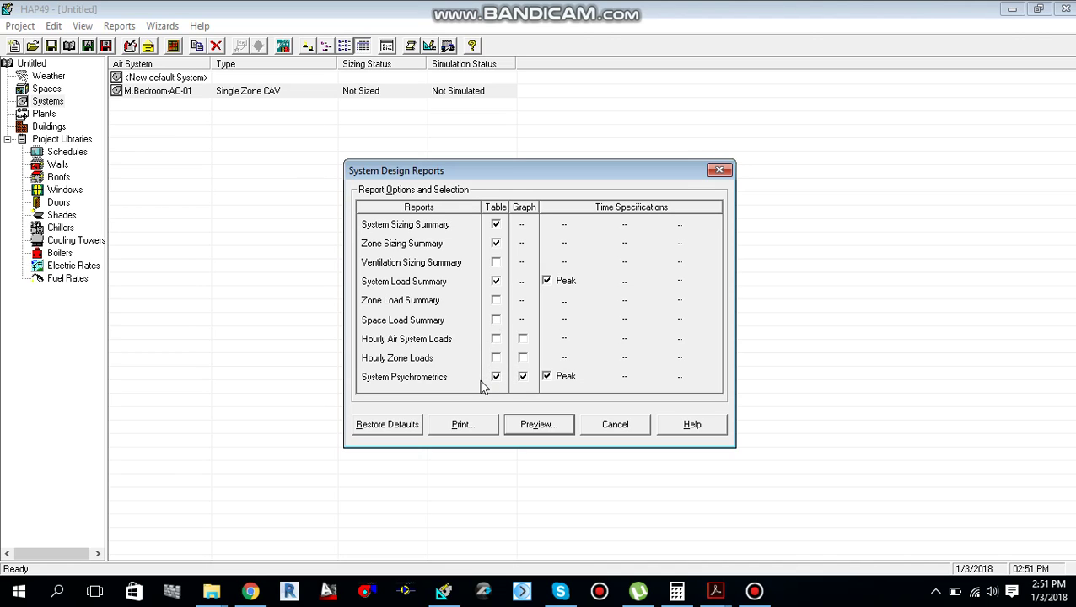
pyautogui.click(496, 322)
pyautogui.click(497, 321)
pyautogui.click(496, 340)
# - Set the Hourly Air System Loads period to January through December, include its graph, and preview the design reports
pyautogui.click(589, 337)
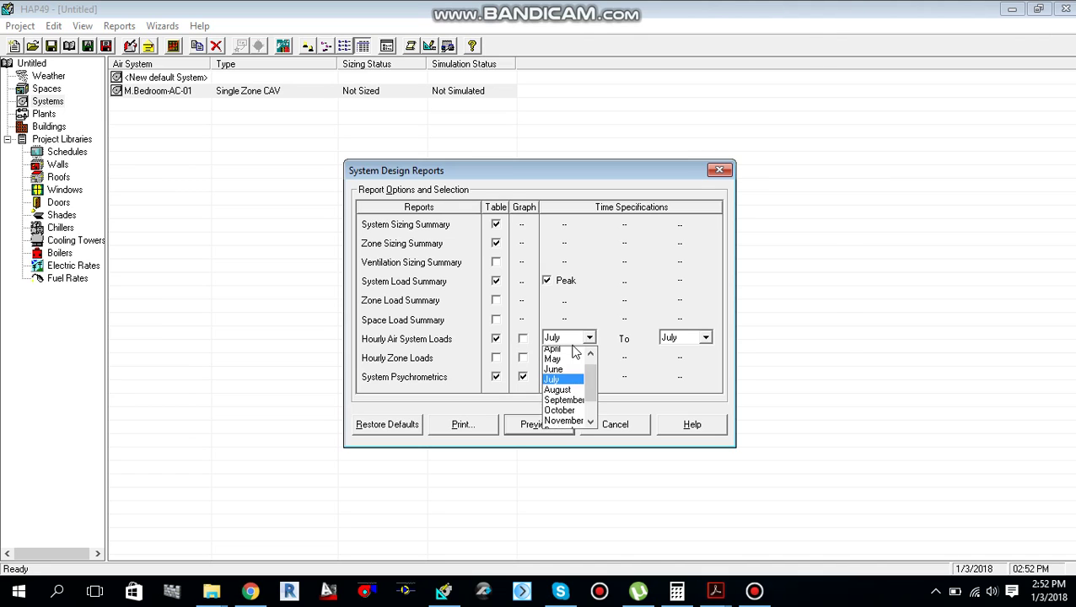
pyautogui.click(560, 352)
pyautogui.click(705, 340)
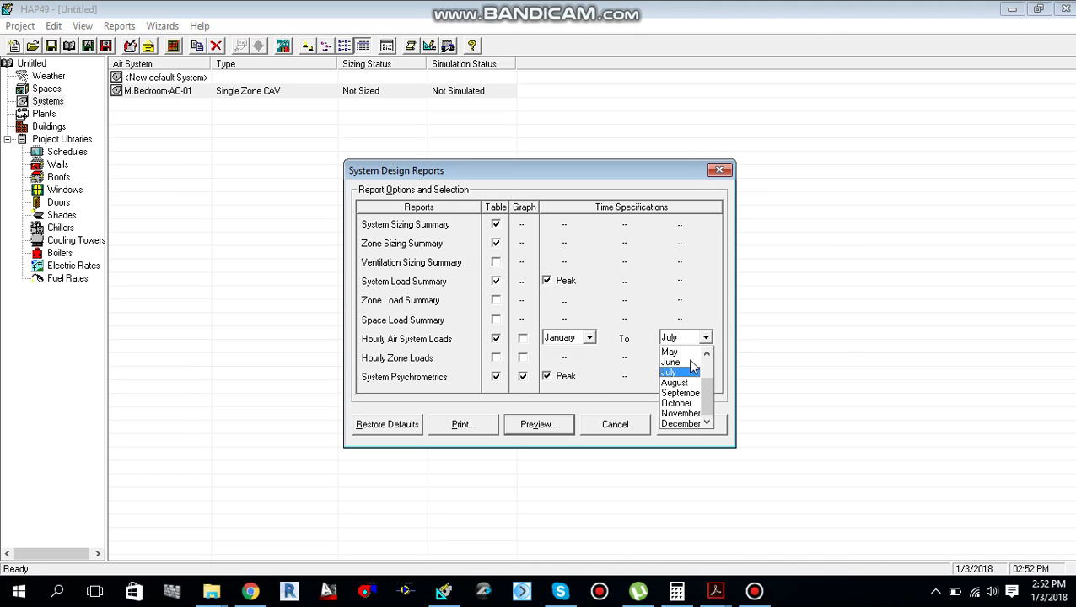
pyautogui.click(680, 423)
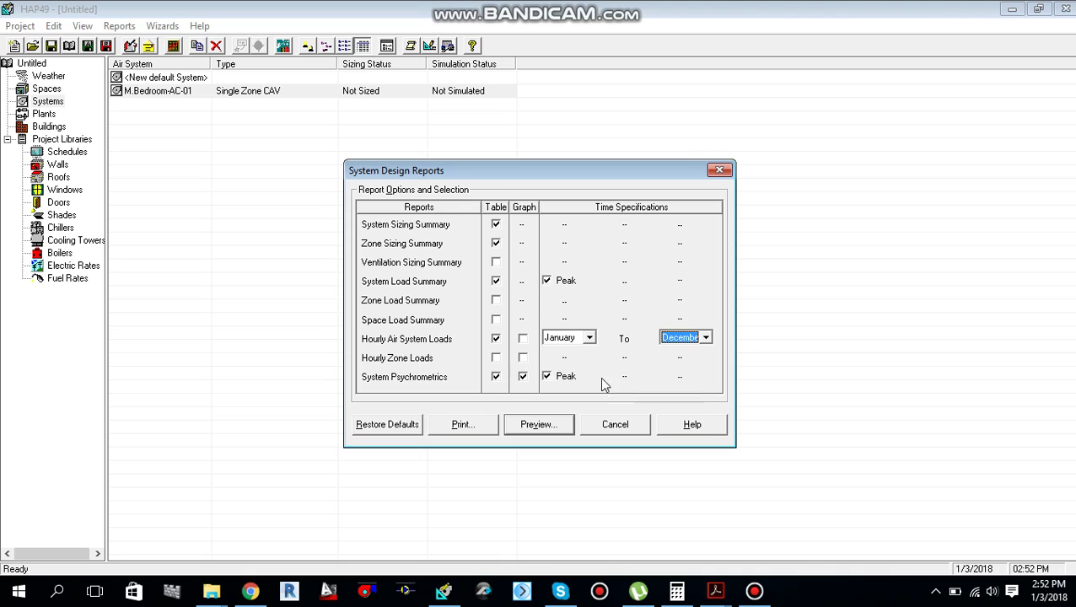
pyautogui.click(524, 340)
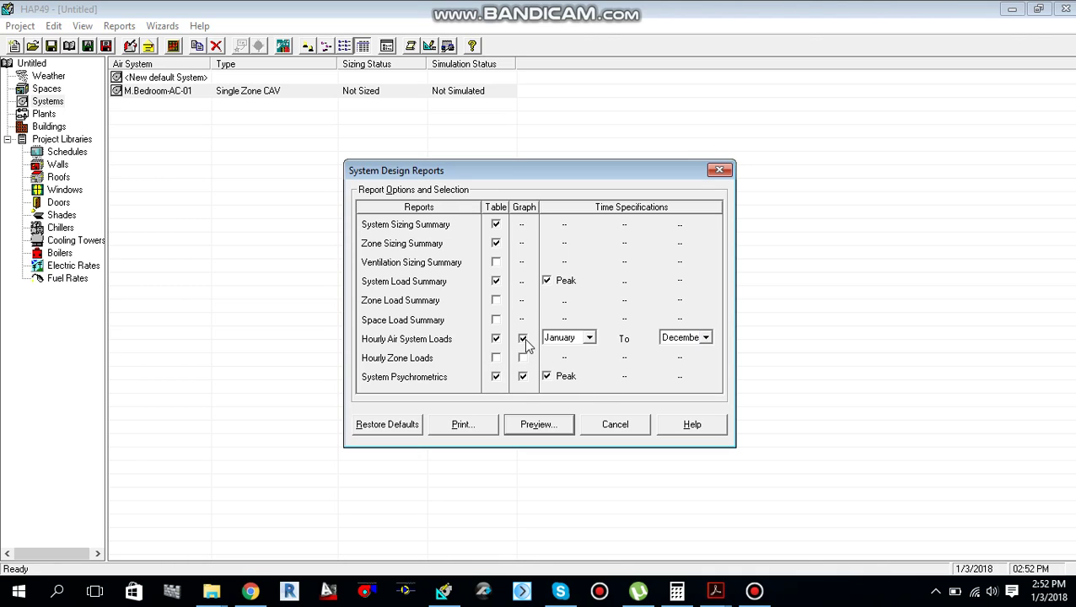
pyautogui.click(538, 424)
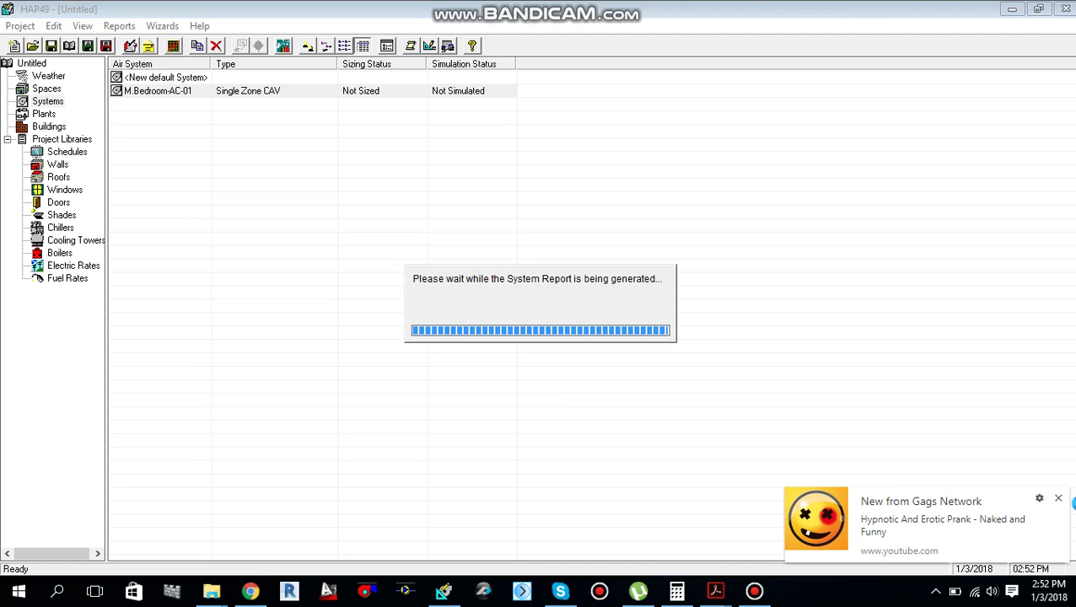
pyautogui.click(1061, 500)
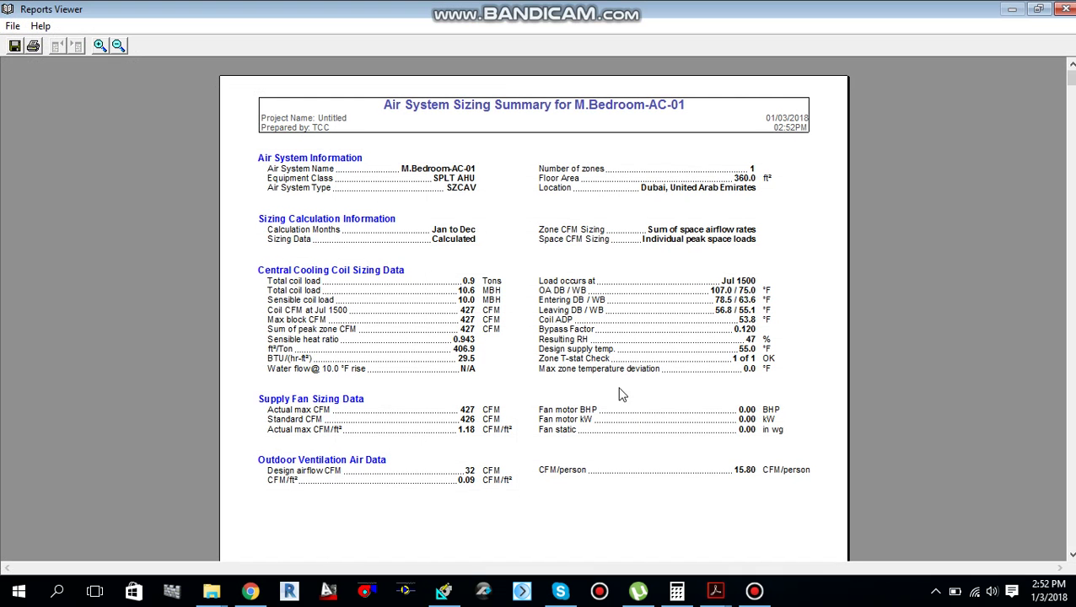
pyautogui.click(764, 597)
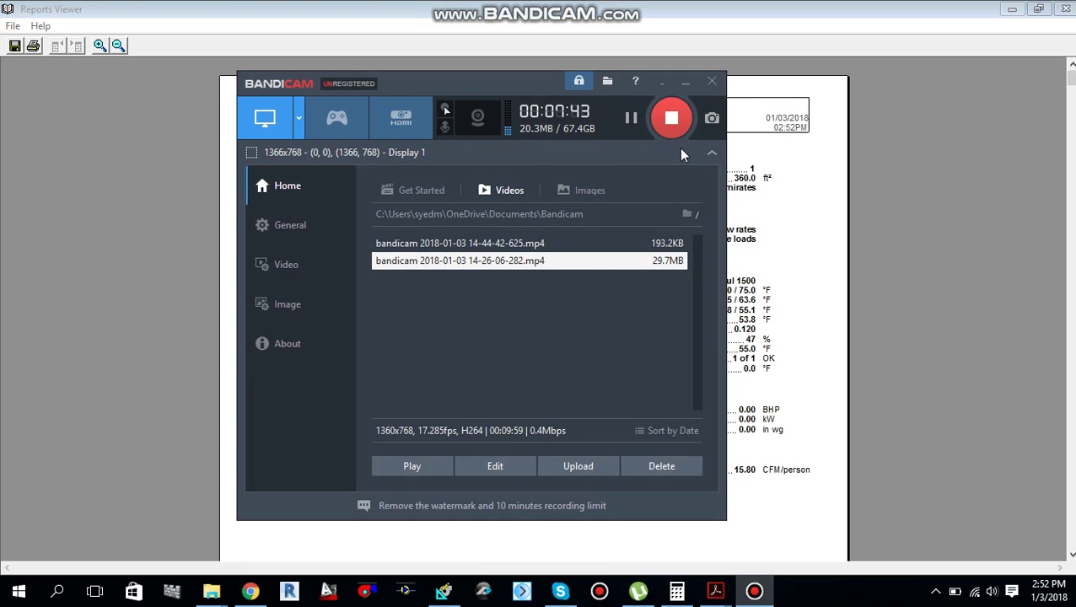
pyautogui.click(670, 119)
pyautogui.click(685, 83)
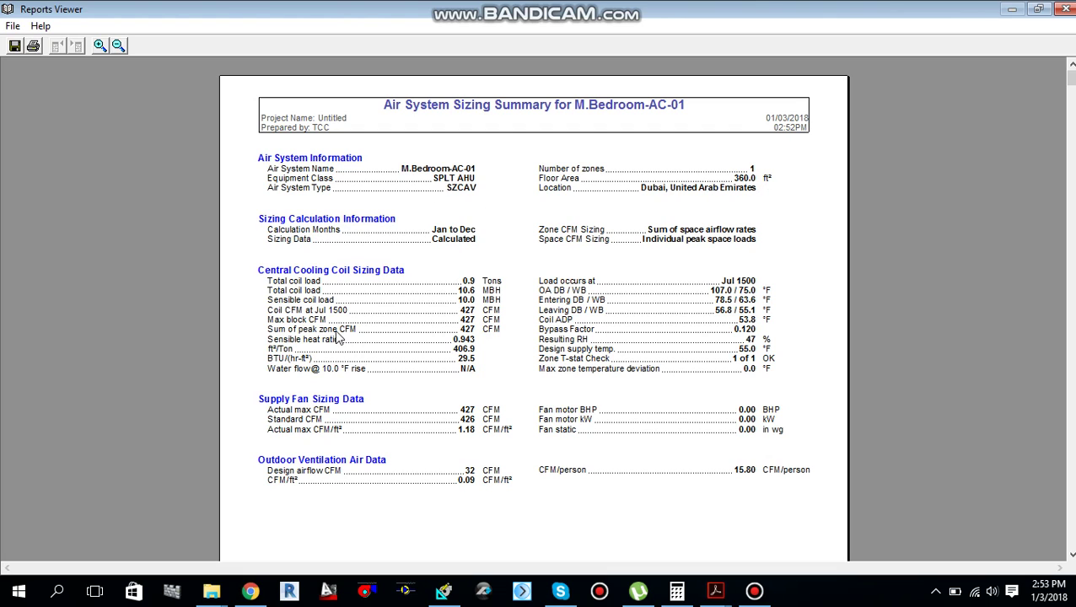
# - Examine the air system sizing, zone sizing and design load summaries in the M.Bedroom-AC-01 report
pyautogui.scroll(-1, 470, 316)
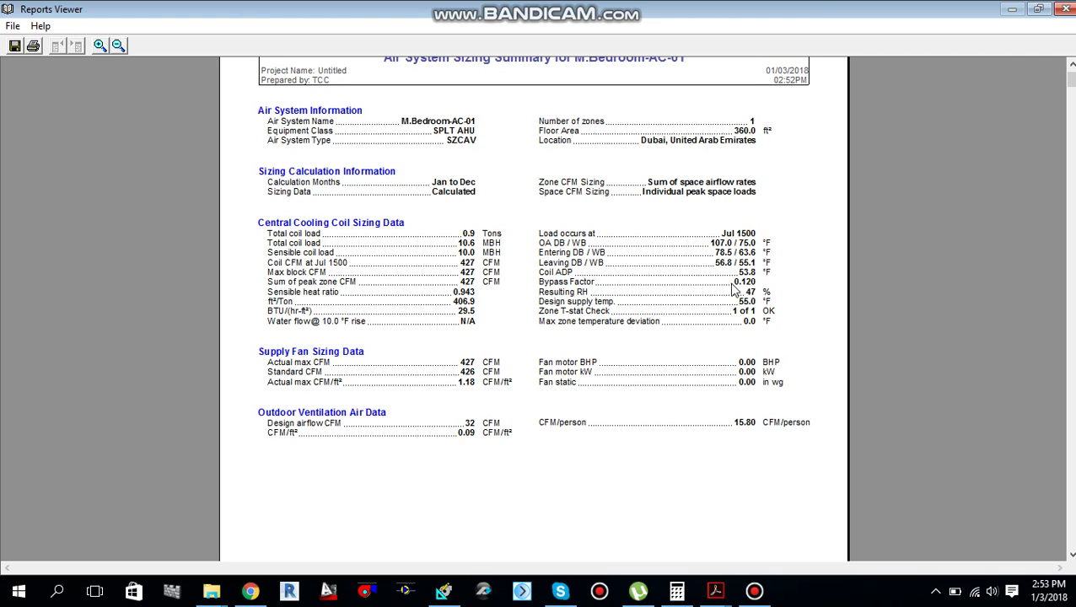
pyautogui.scroll(-5, 679, 348)
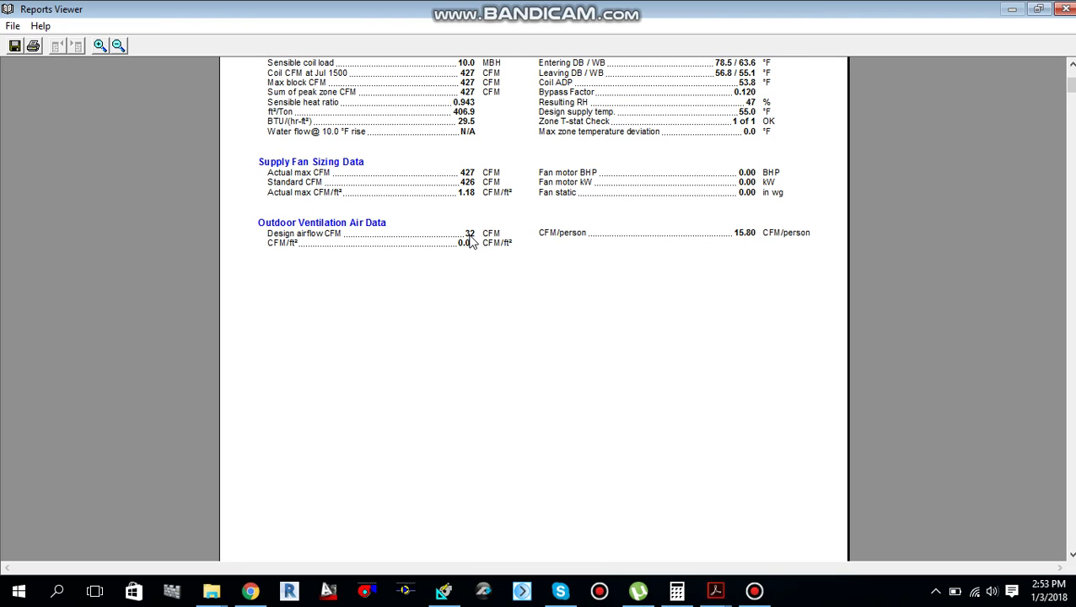
pyautogui.scroll(-20, 499, 396)
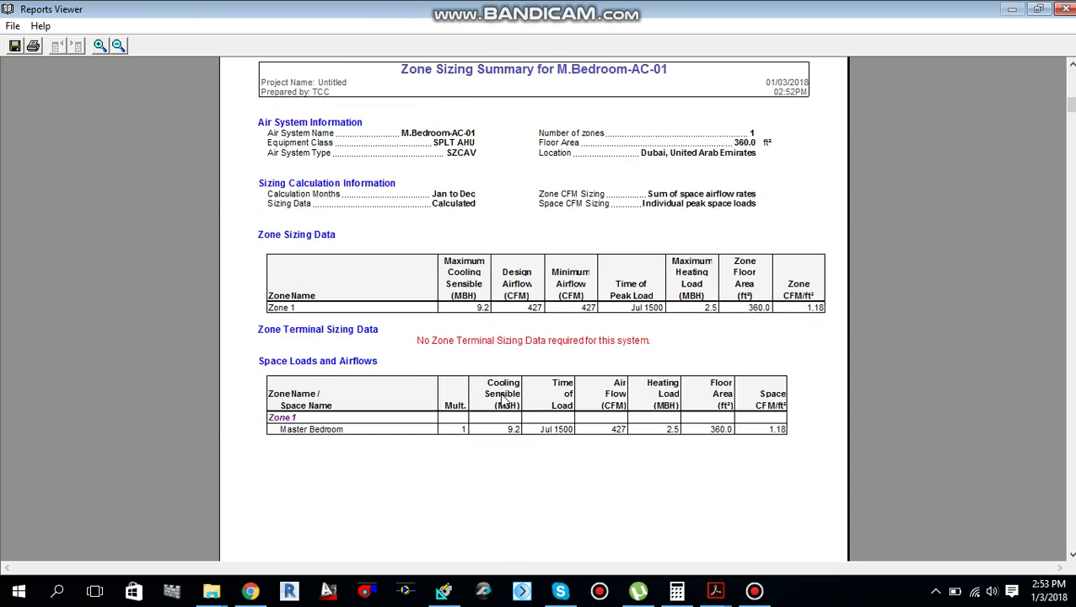
pyautogui.scroll(2, 502, 396)
pyautogui.scroll(-4, 506, 368)
pyautogui.scroll(-10, 507, 369)
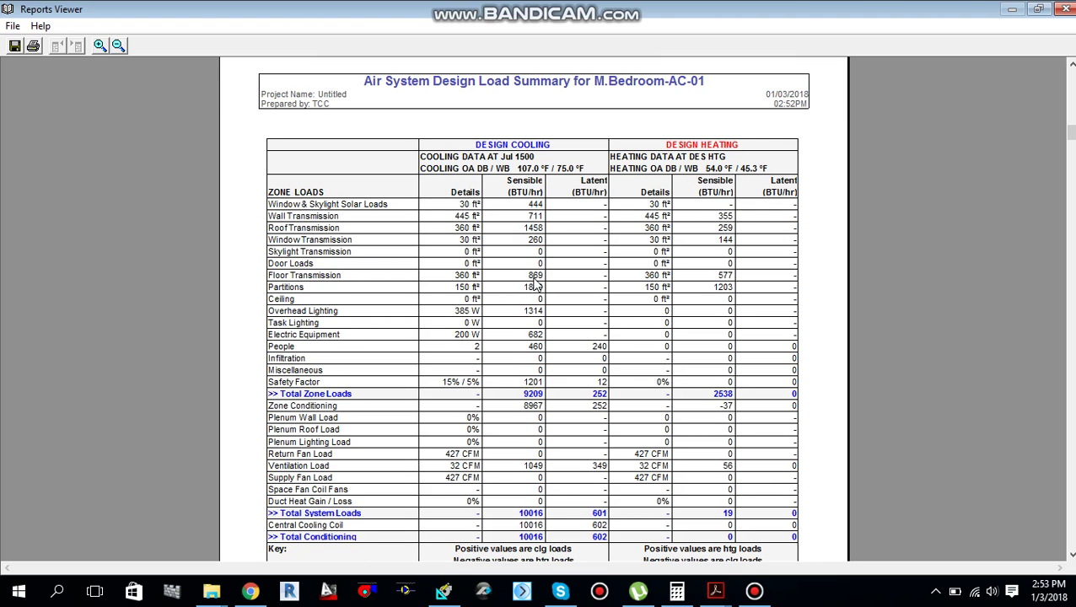
pyautogui.scroll(-2, 536, 274)
pyautogui.scroll(1, 536, 274)
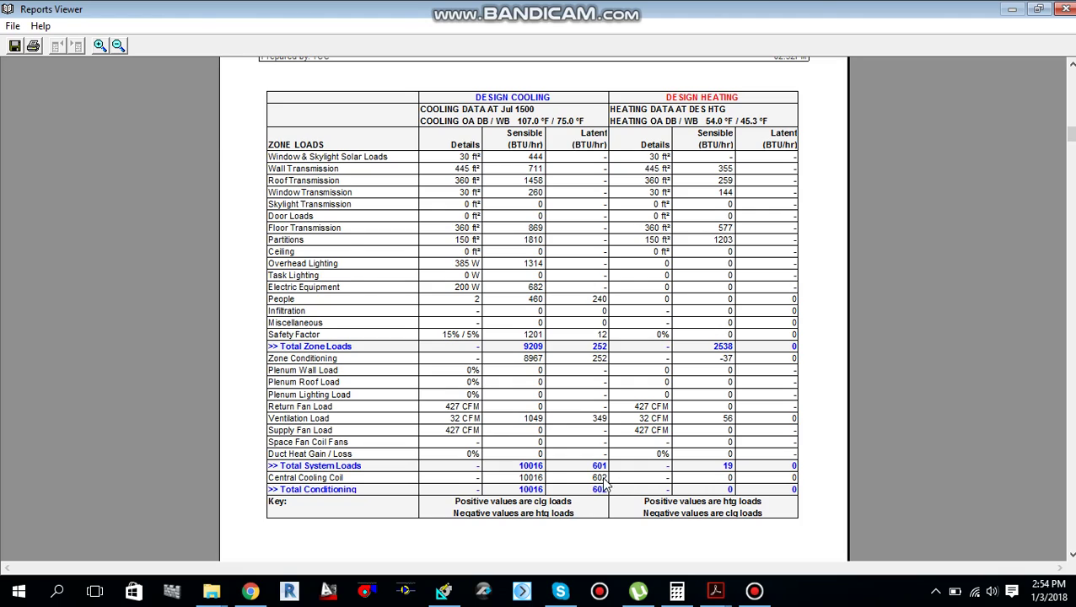
pyautogui.scroll(10, 603, 488)
pyautogui.scroll(15, 600, 487)
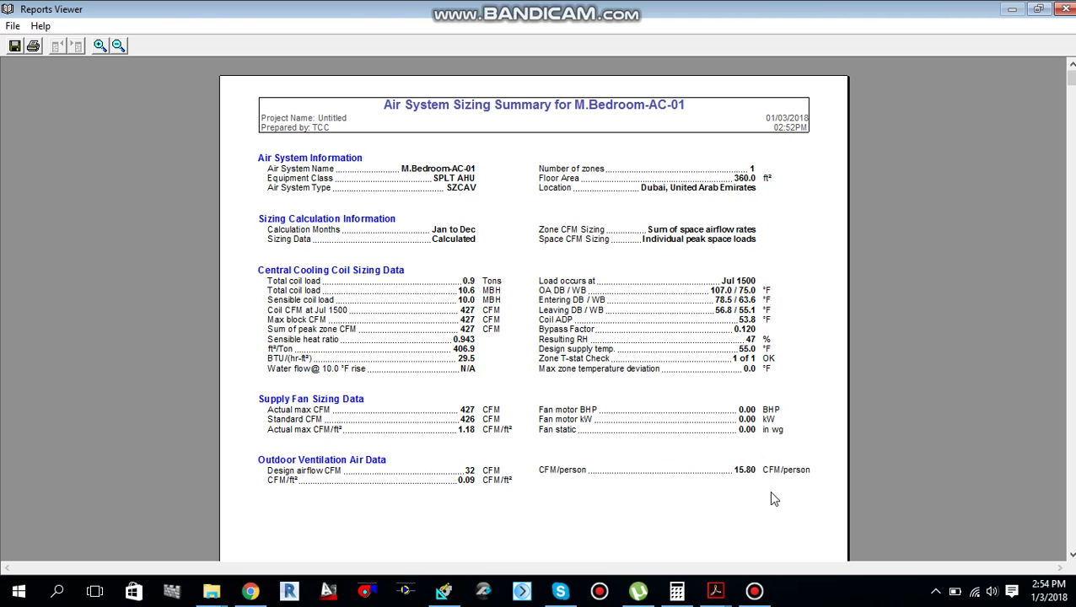
pyautogui.click(754, 592)
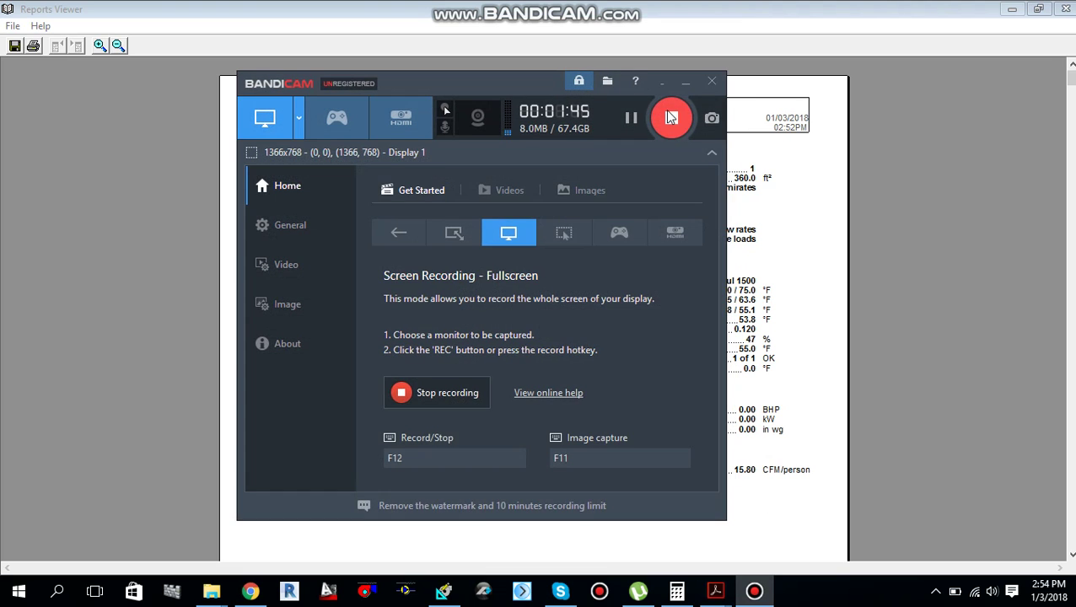